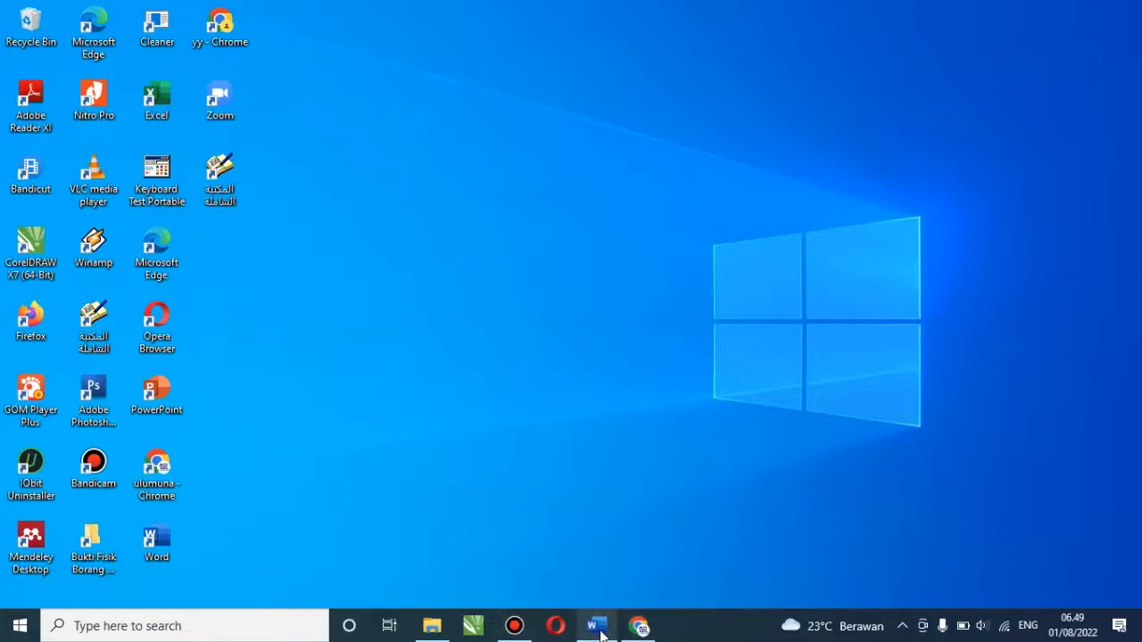
# Bring the Word manuscript window back in front of the desktop
pyautogui.click(597, 627)
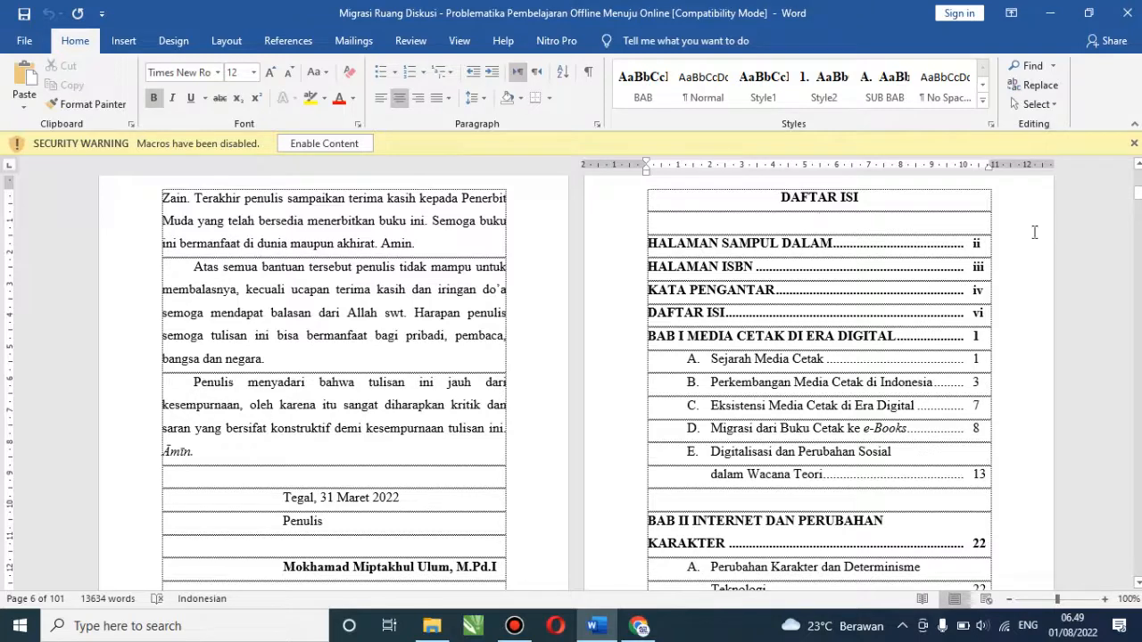
pyautogui.moveTo(1137, 195); pyautogui.dragTo(1137, 181)
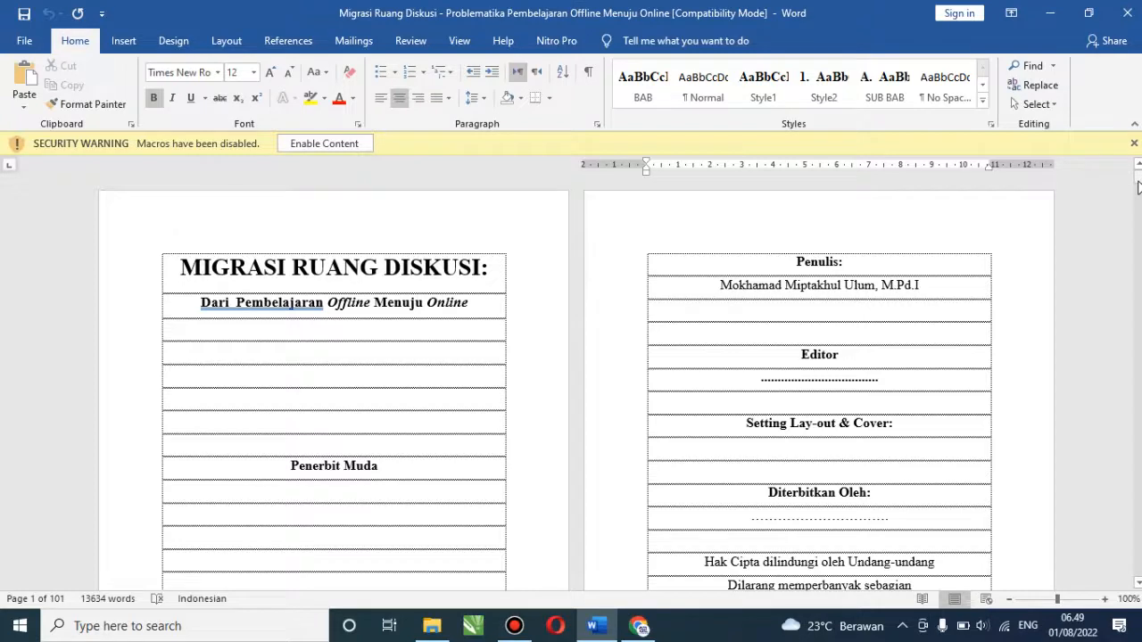
pyautogui.click(648, 632)
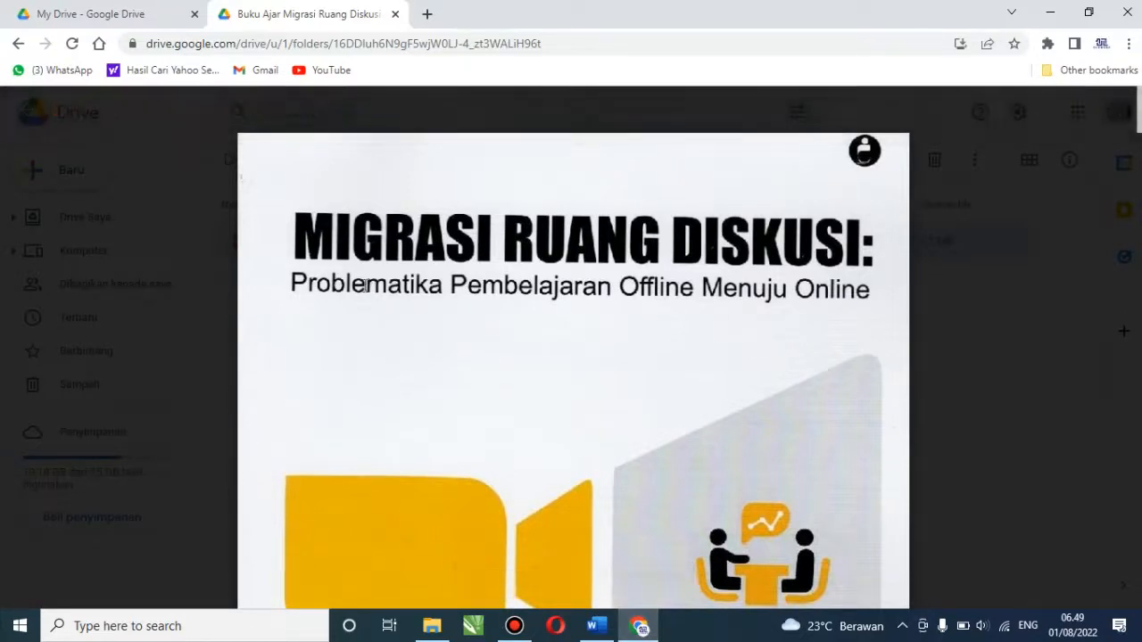
pyautogui.click(599, 629)
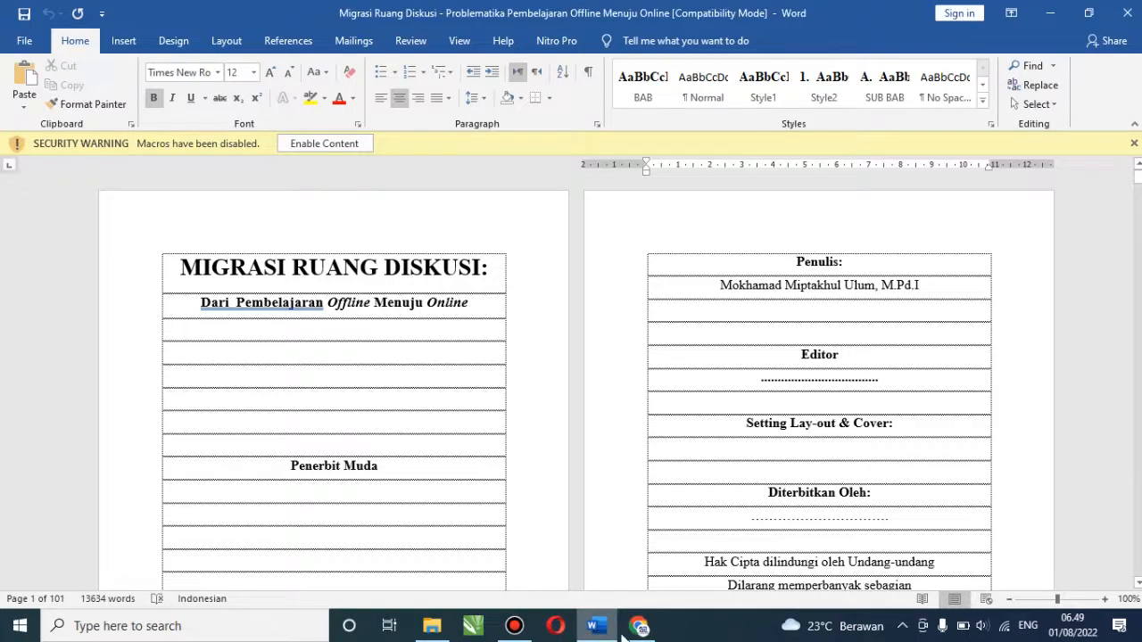
pyautogui.click(637, 628)
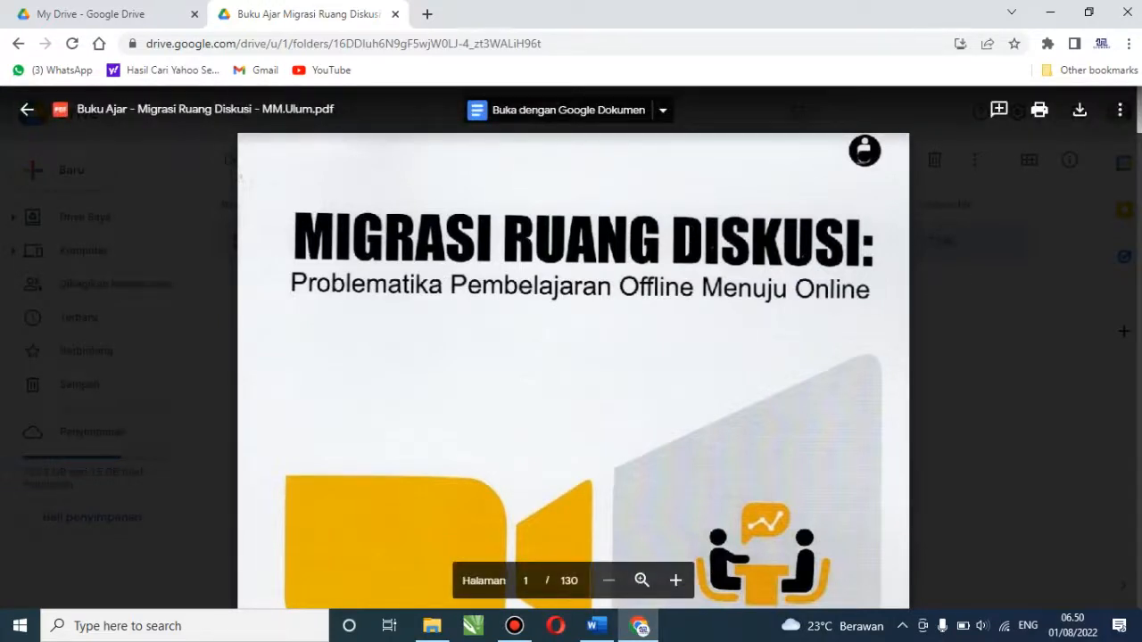
pyautogui.scroll(-10, 864, 150)
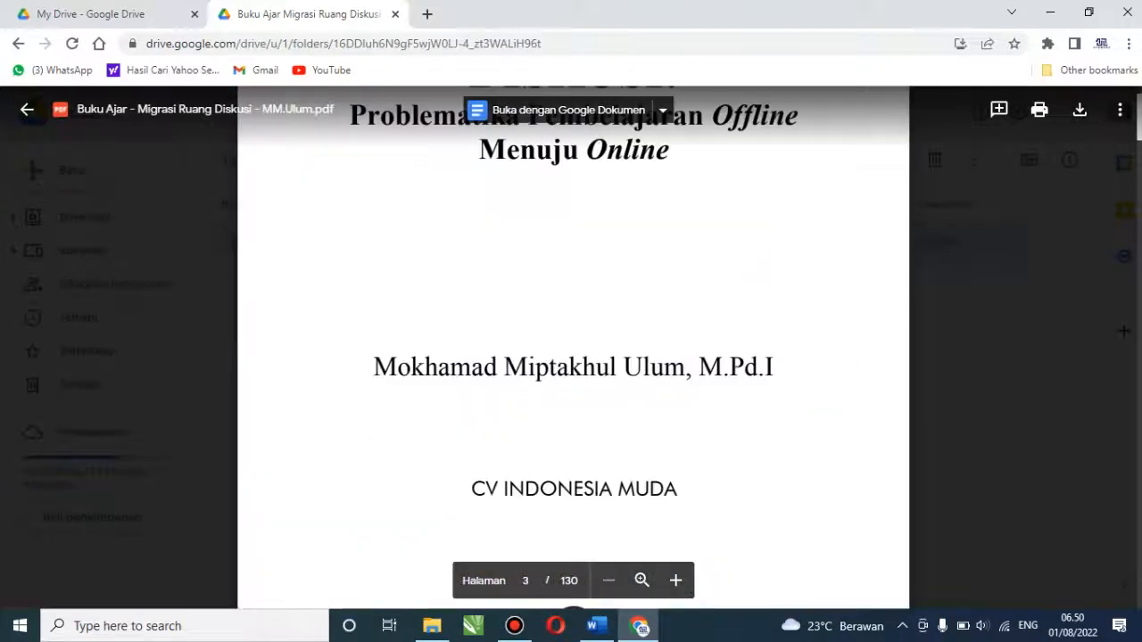
pyautogui.moveTo(1139, 127); pyautogui.dragTo(1139, 127)
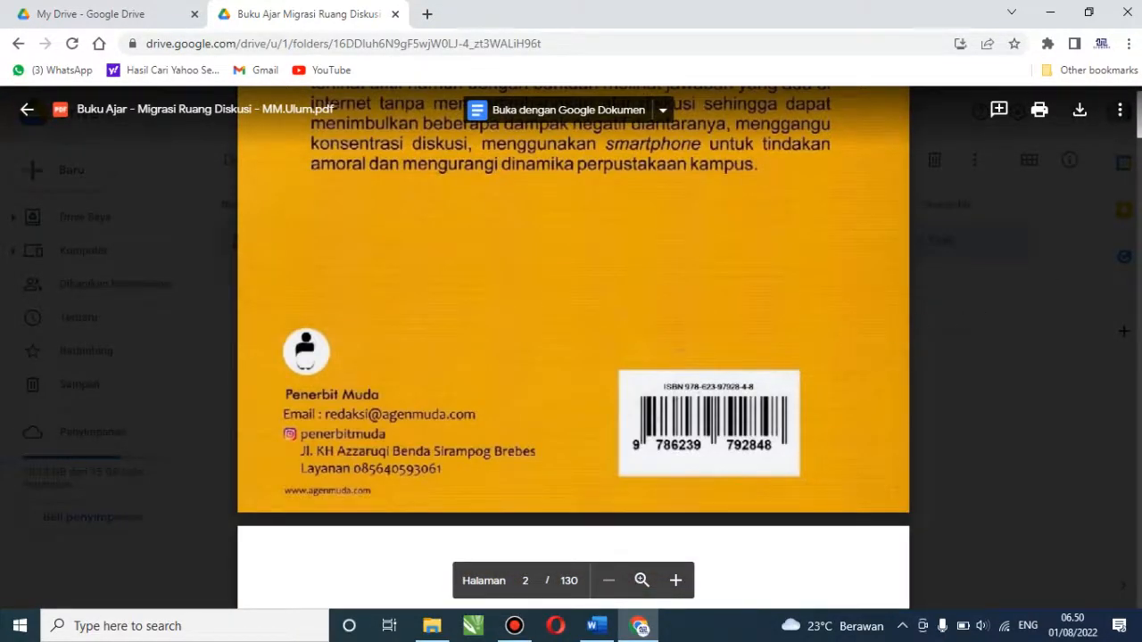
pyautogui.moveTo(1139, 127); pyautogui.dragTo(1139, 121)
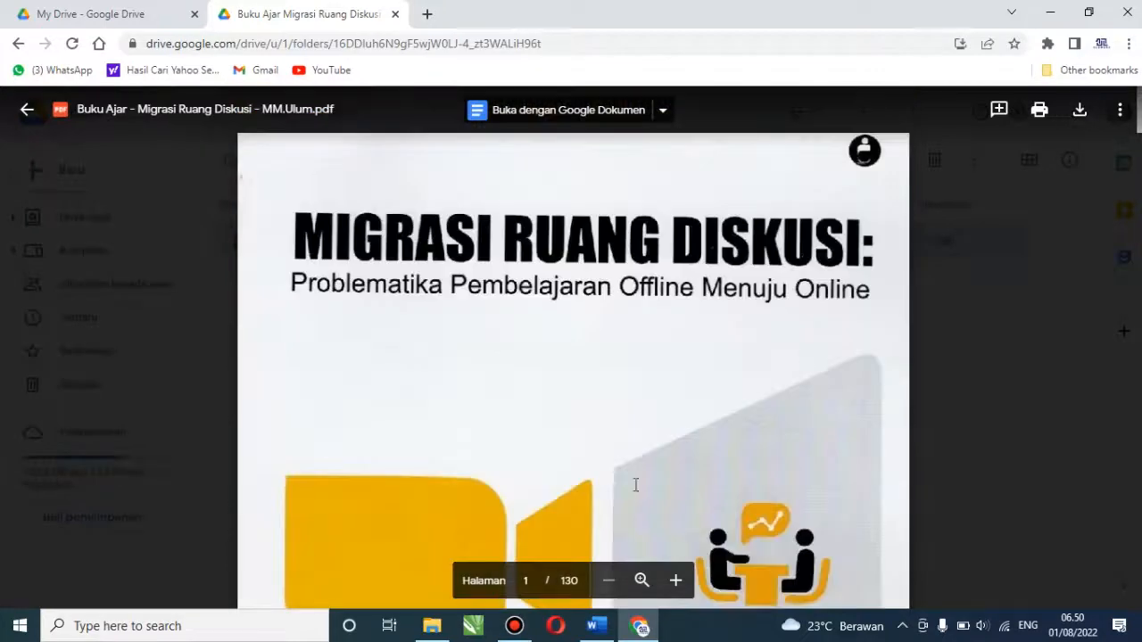
pyautogui.click(594, 626)
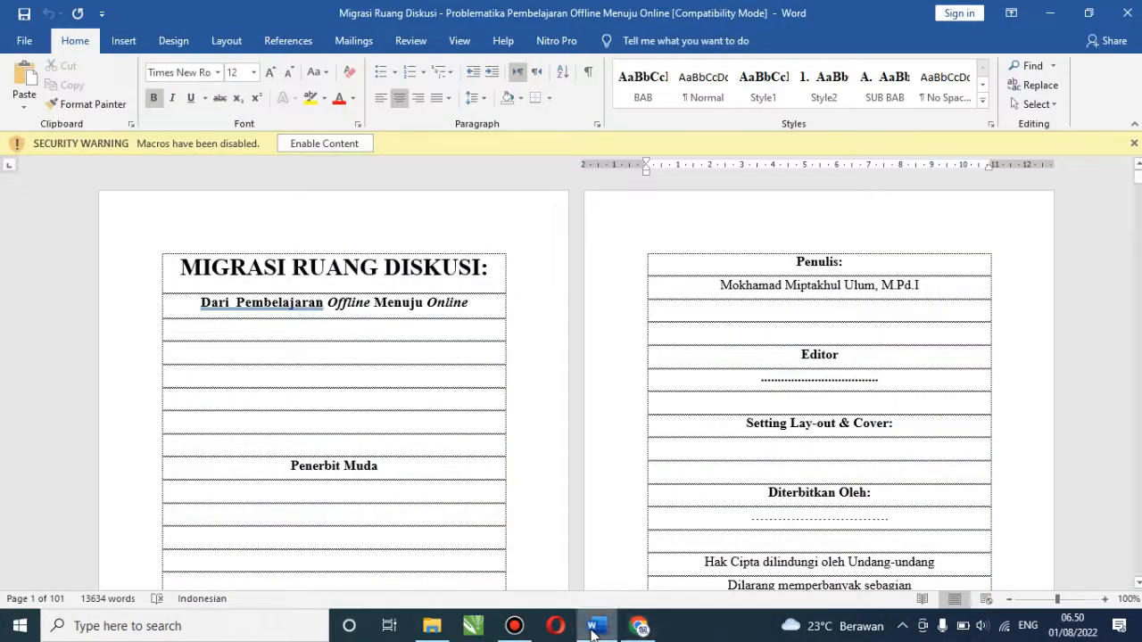
# Insert 11 before page number iii on the HALAMAN ISBN line of DAFTAR ISI
pyautogui.moveTo(1138, 183); pyautogui.dragTo(1138, 201)
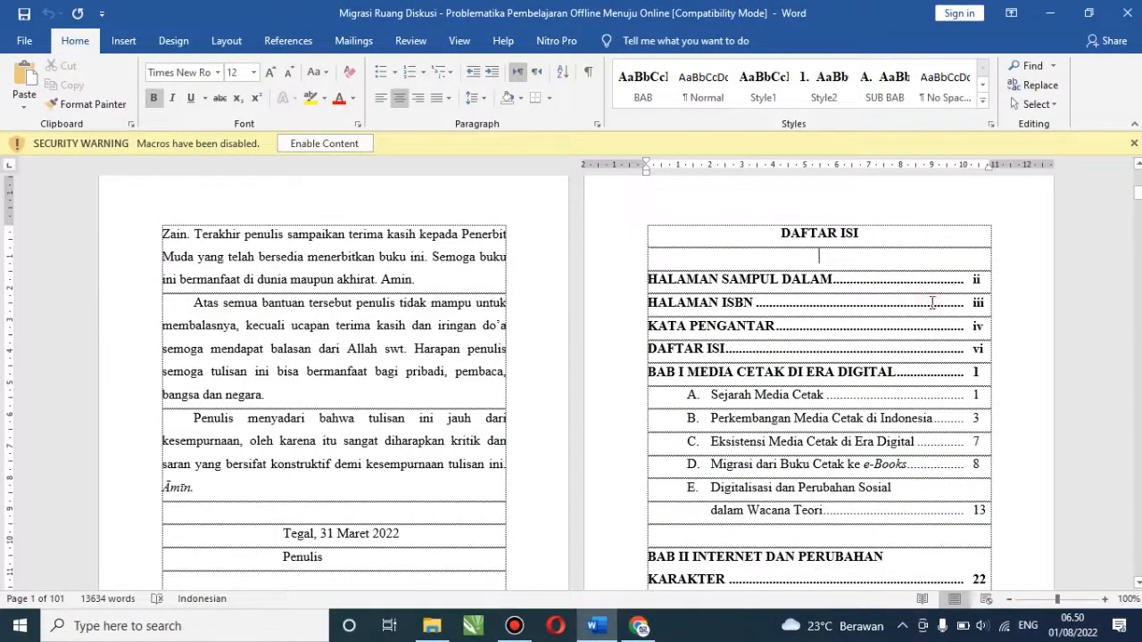
pyautogui.click(932, 304)
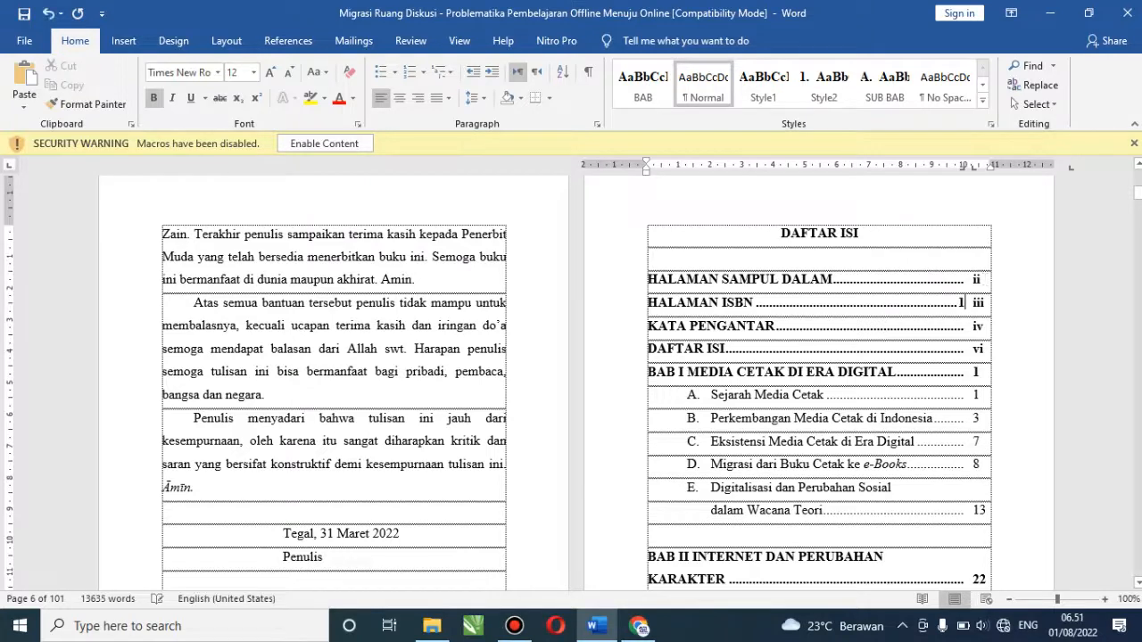
pyautogui.write('11')
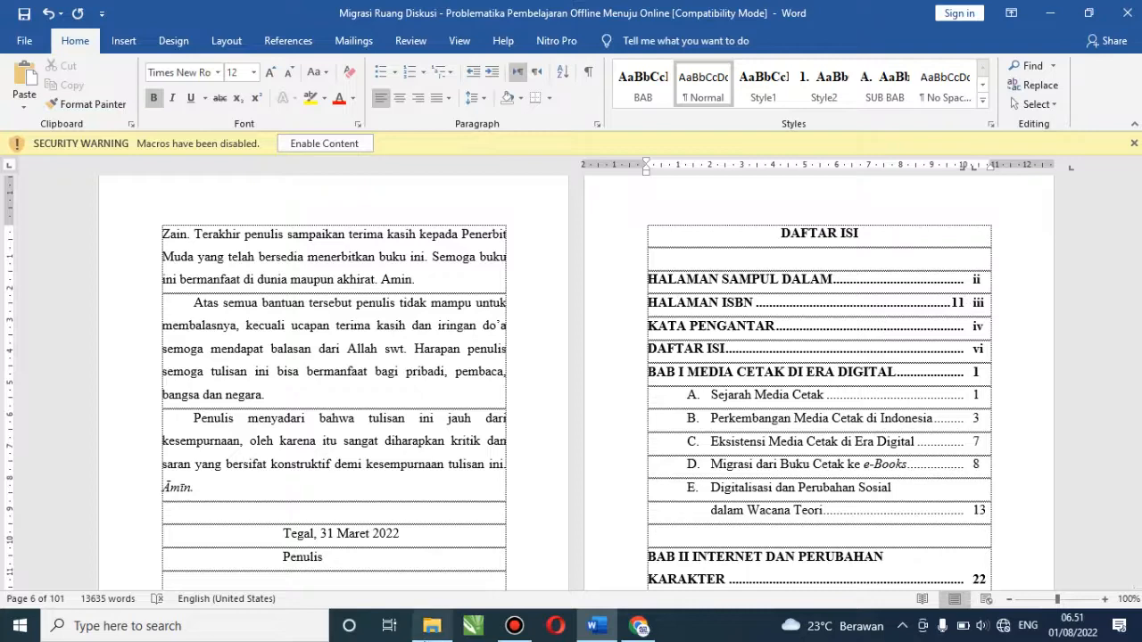
pyautogui.click(426, 630)
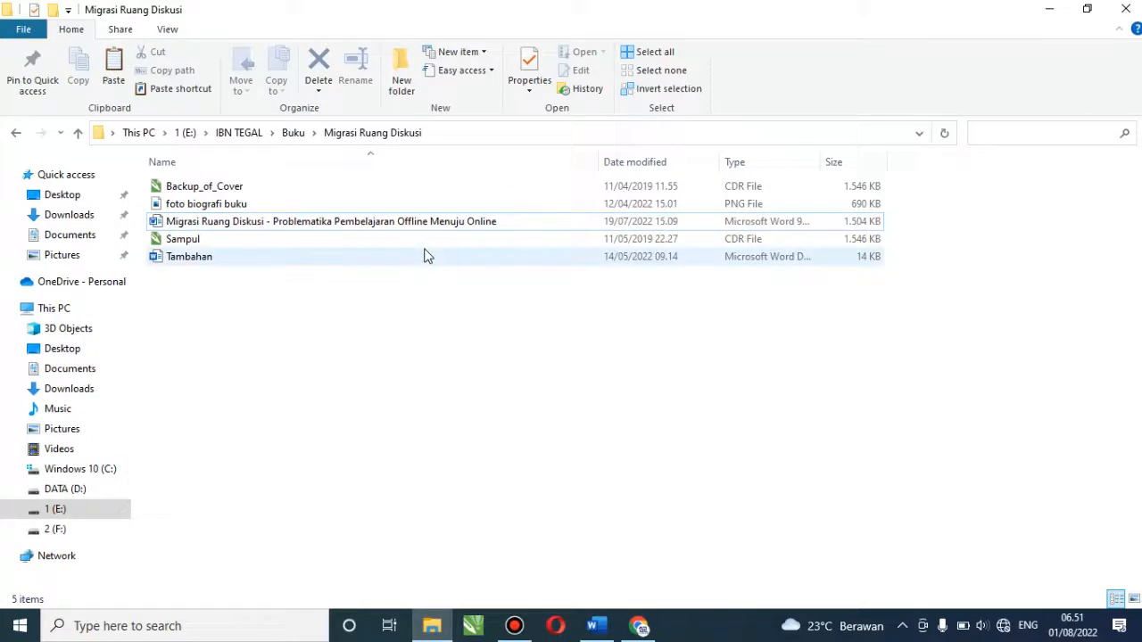
# Duplicate the manuscript file with Ctrl+C / Ctrl+V and rename the copy 'contoh'
pyautogui.doubleClick(419, 221)
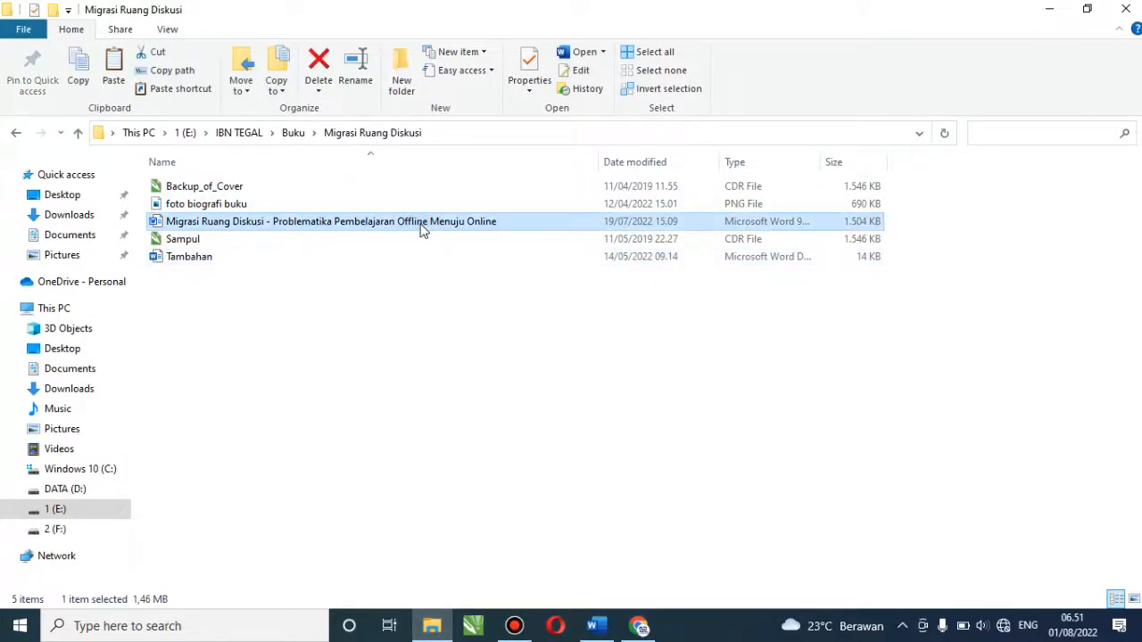
pyautogui.hotkey('ctrl', 'c')
pyautogui.hotkey('ctrl', 'v')
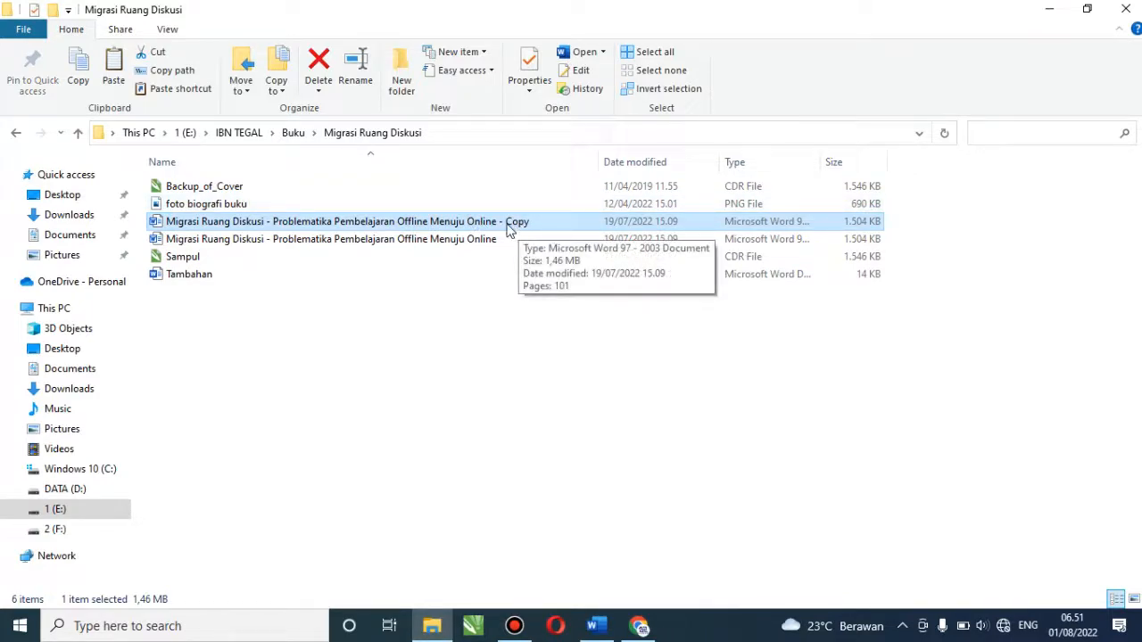
pyautogui.doubleClick(473, 226)
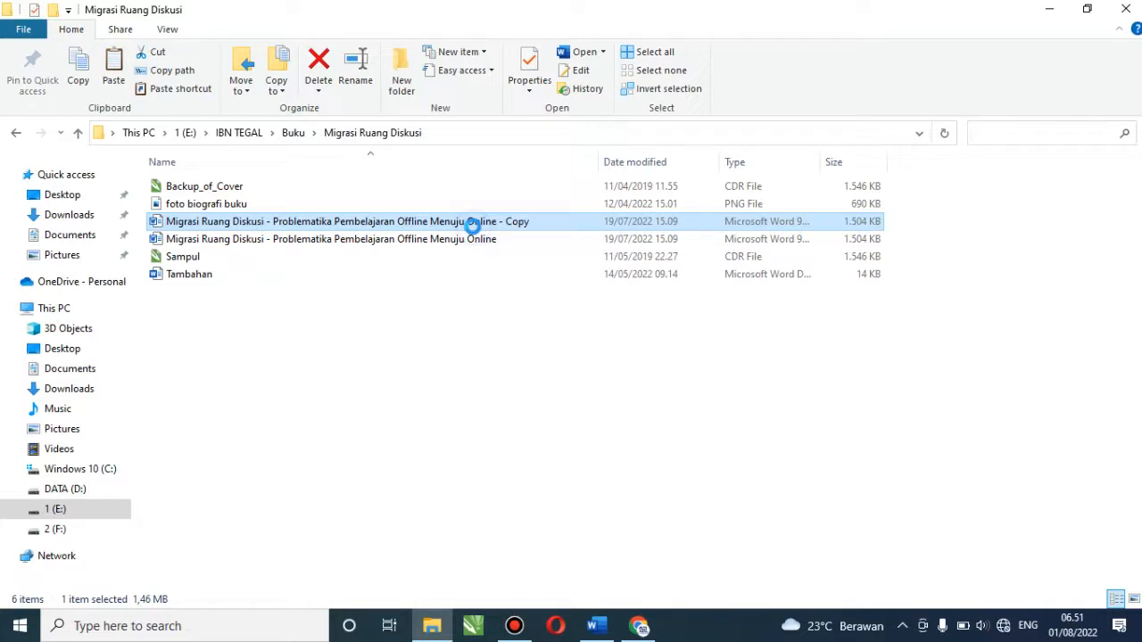
pyautogui.rightClick(517, 332)
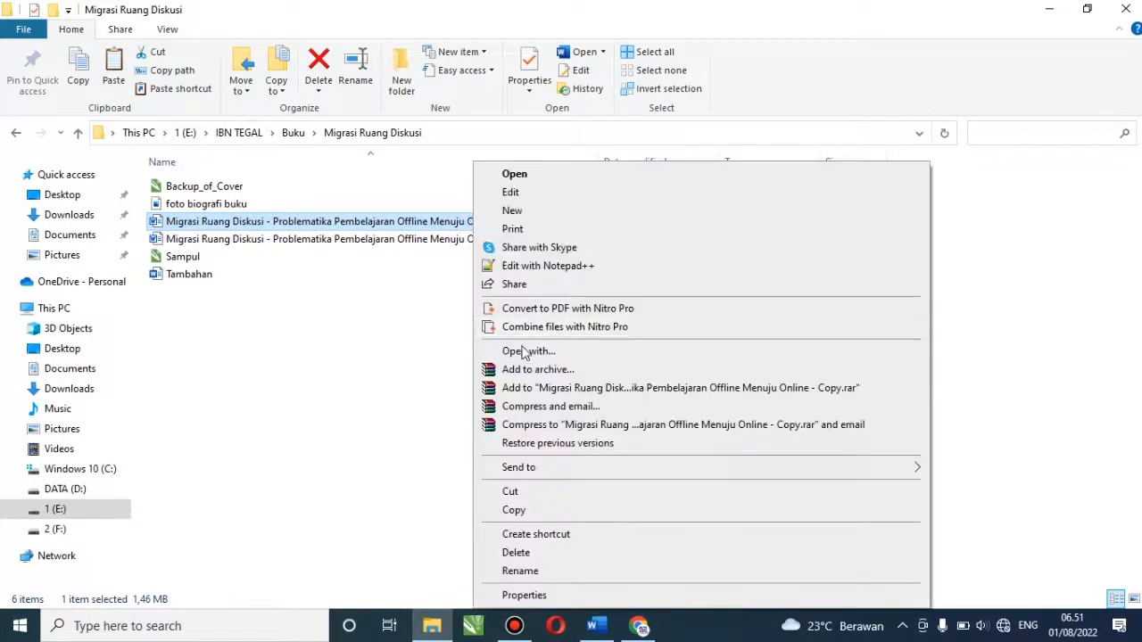
pyautogui.click(522, 570)
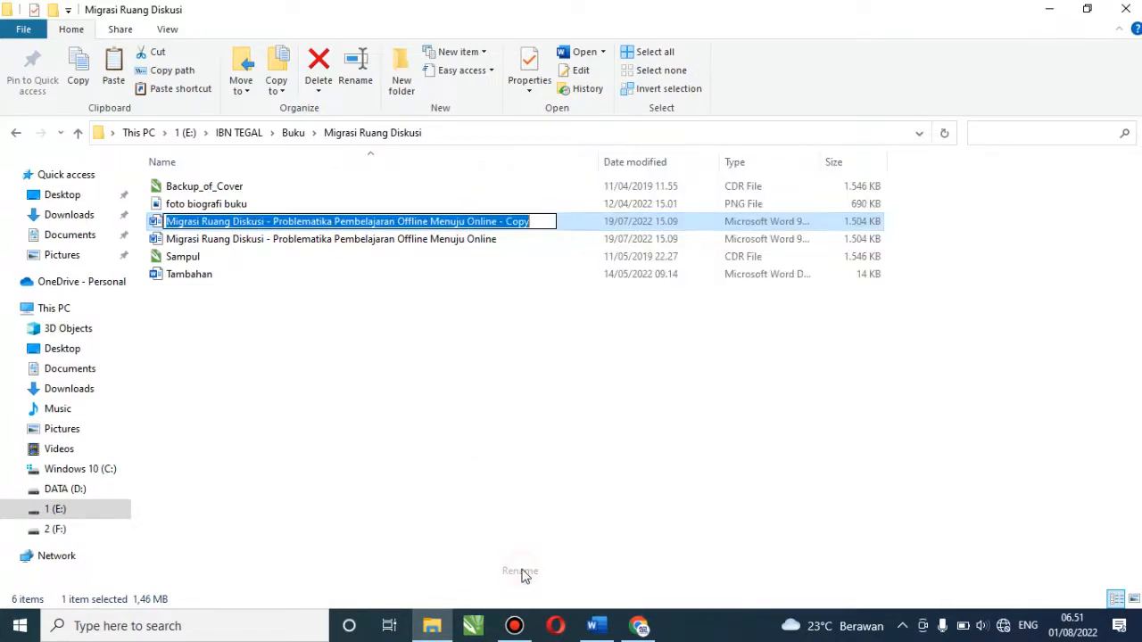
pyautogui.write('contoh')
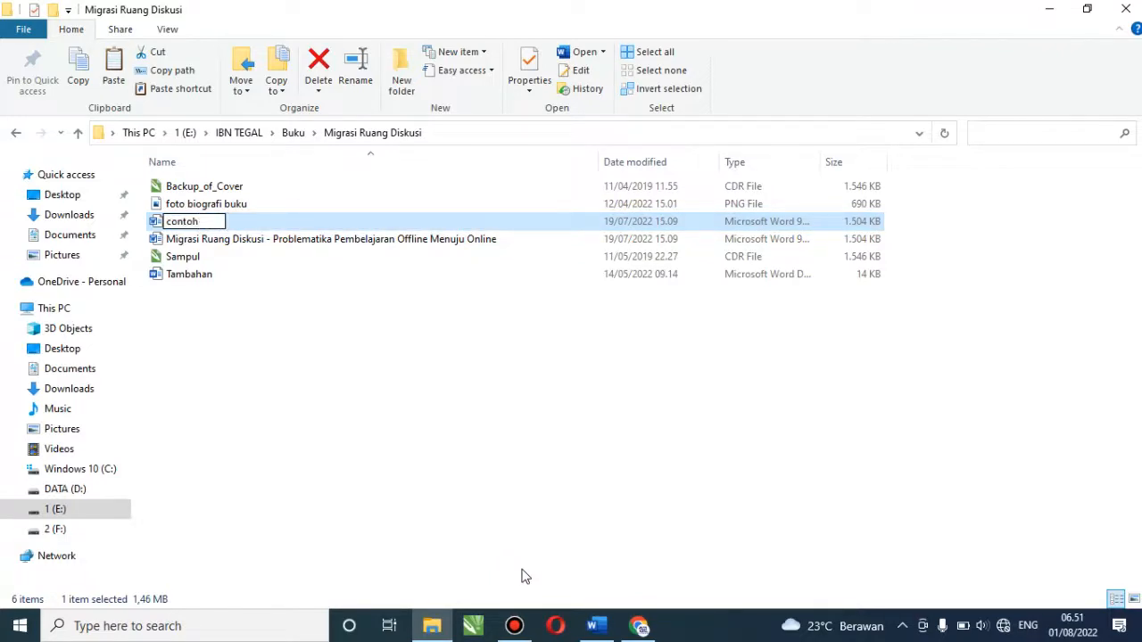
pyautogui.click(433, 482)
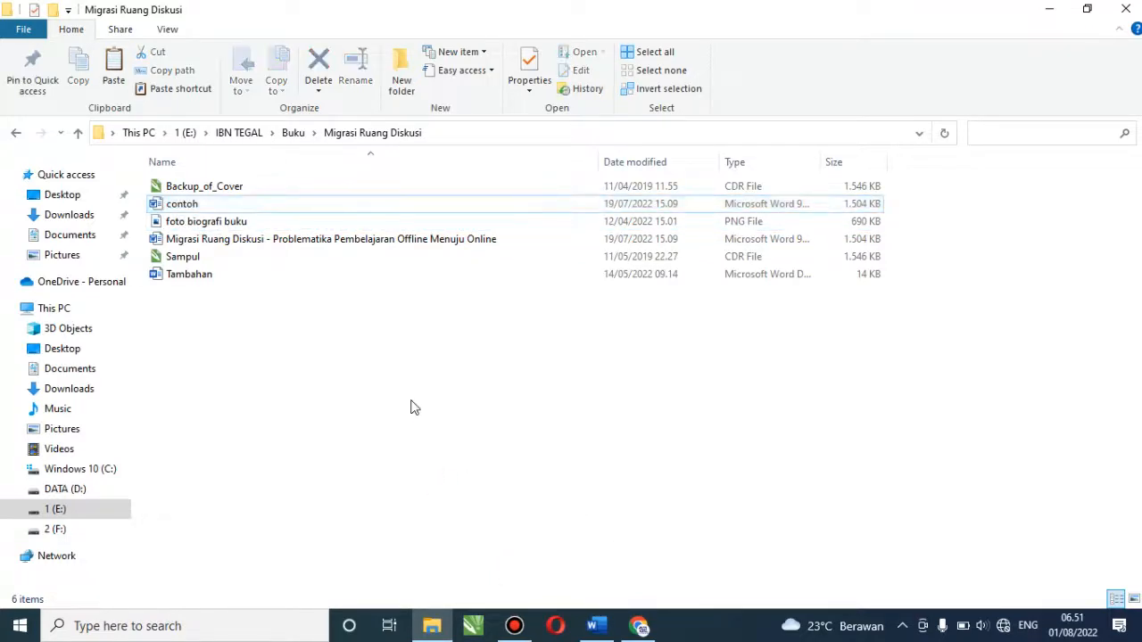
# Open the contoh document in Word
pyautogui.click(204, 208)
pyautogui.doubleClick(204, 208)
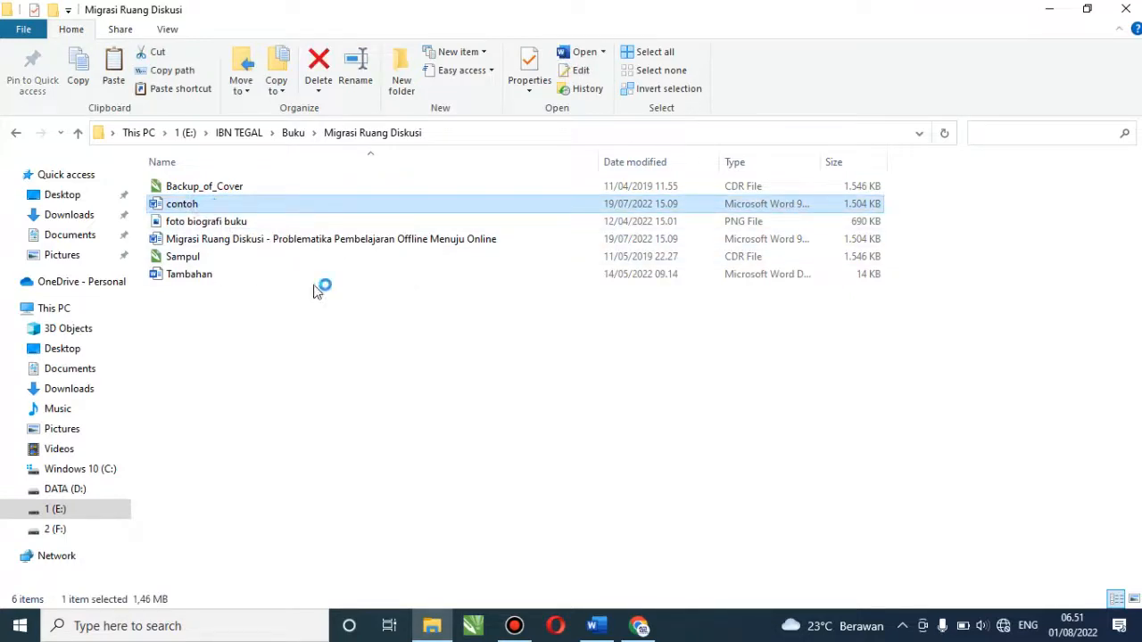
pyautogui.click(596, 627)
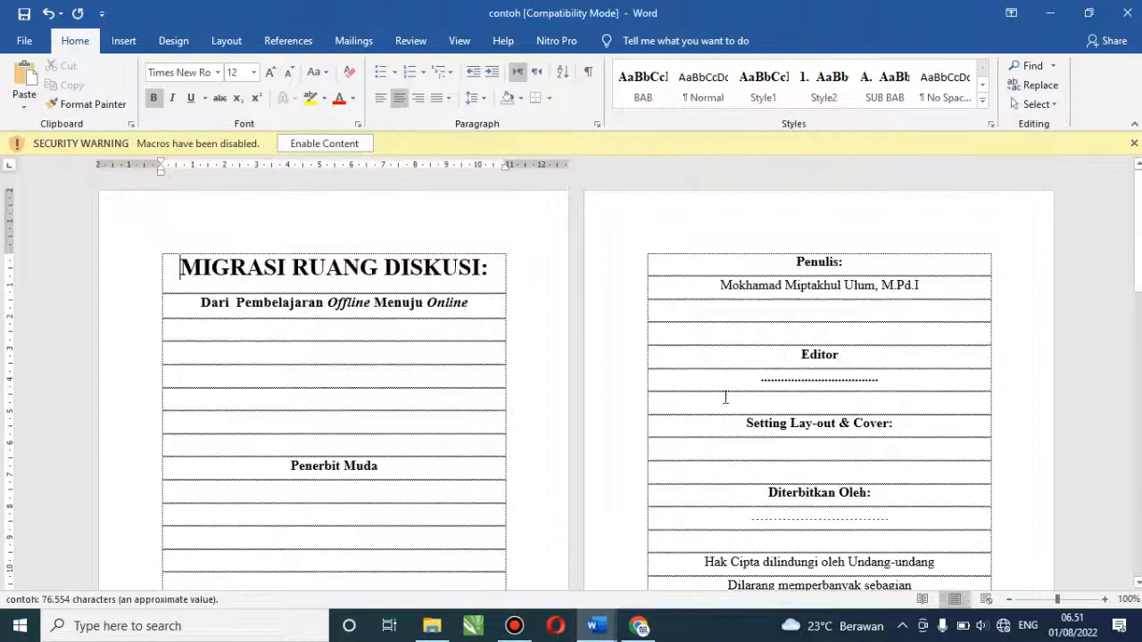
# Delete all manual entries under DAFTAR ISI, from HALAMAN SAMPUL DALAM through BAB II onward
pyautogui.moveTo(1138, 198); pyautogui.dragTo(1139, 383)
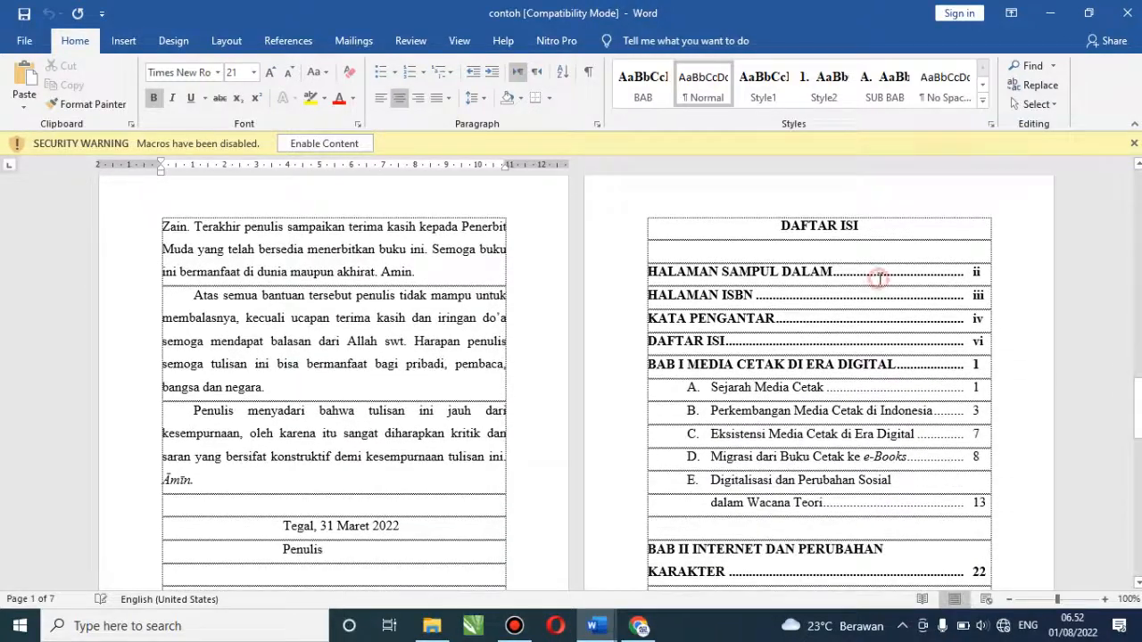
pyautogui.click(875, 273)
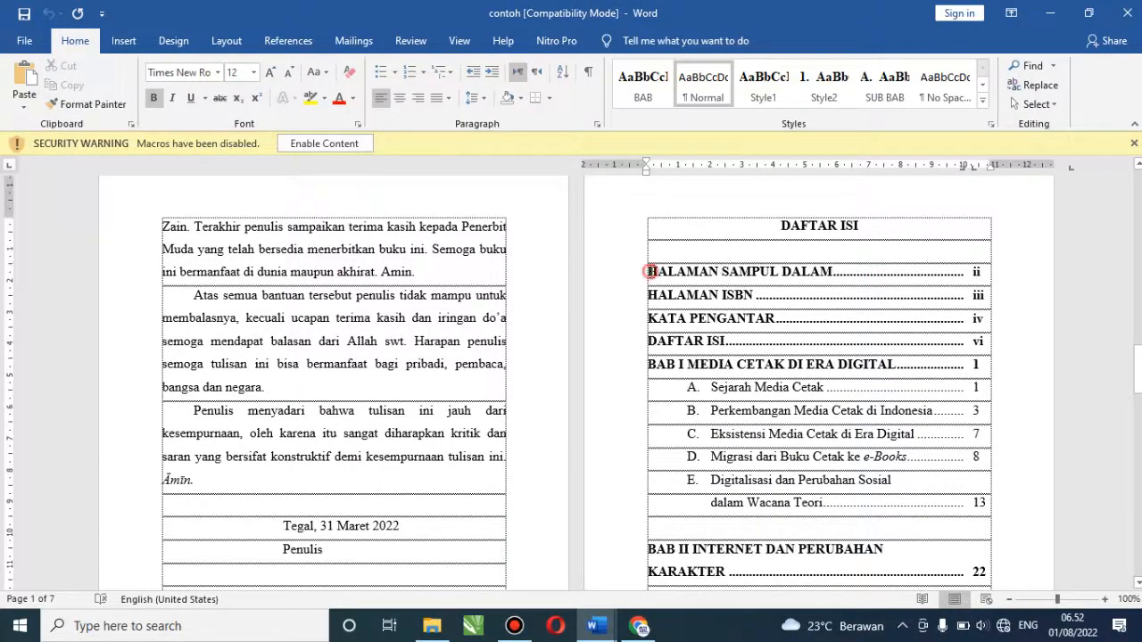
pyautogui.moveTo(645, 272); pyautogui.dragTo(860, 319)
pyautogui.click(742, 273)
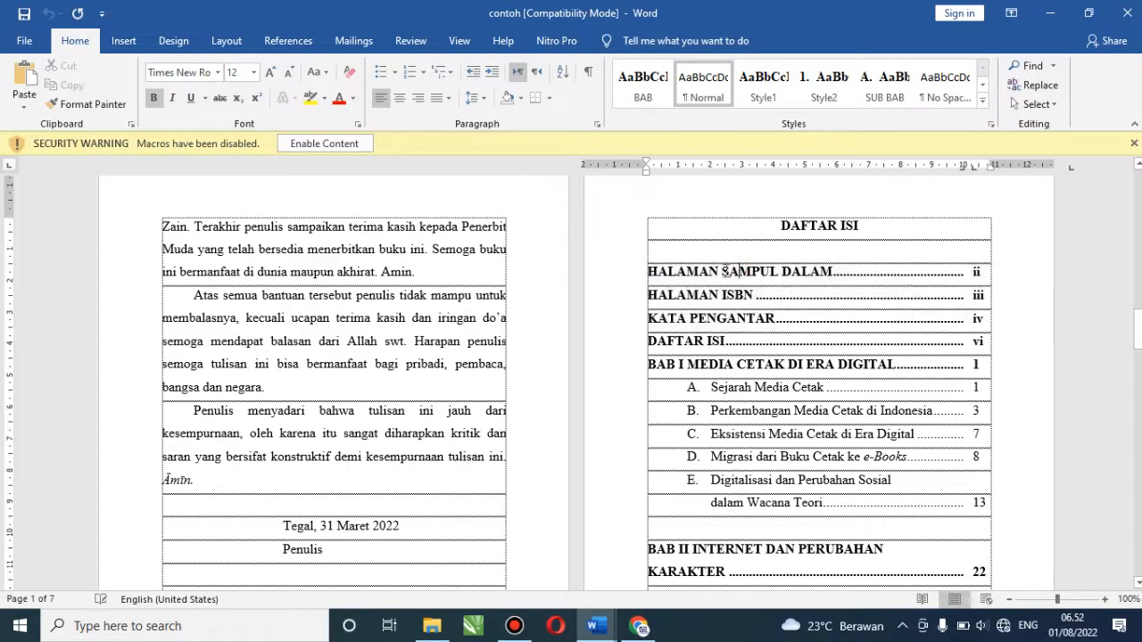
pyautogui.moveTo(650, 275); pyautogui.dragTo(815, 532)
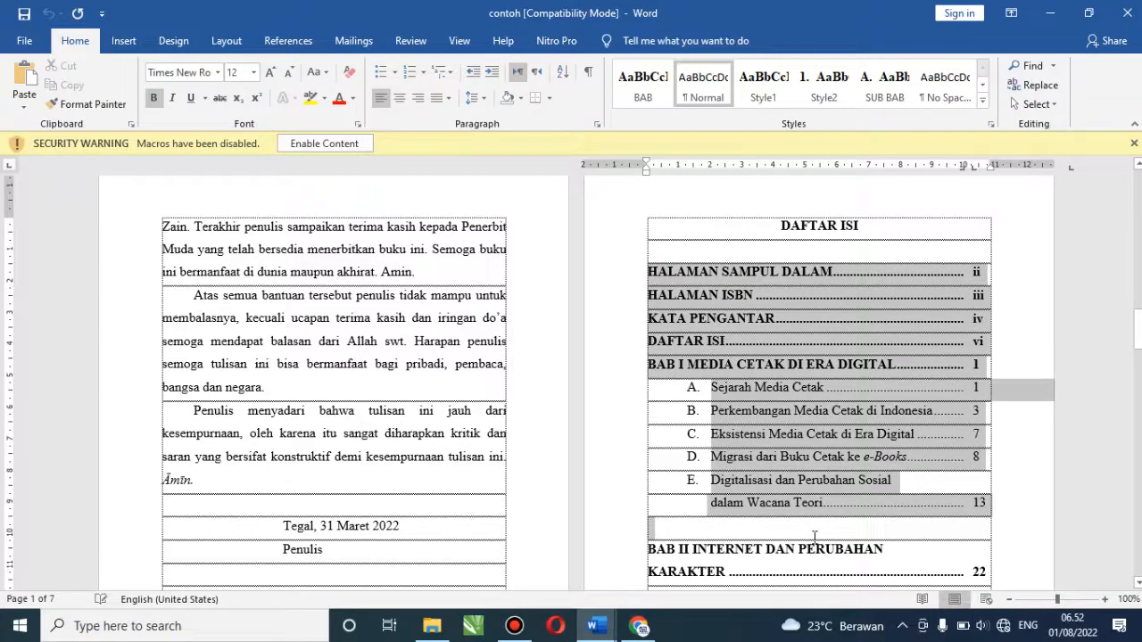
pyautogui.press('Delete')
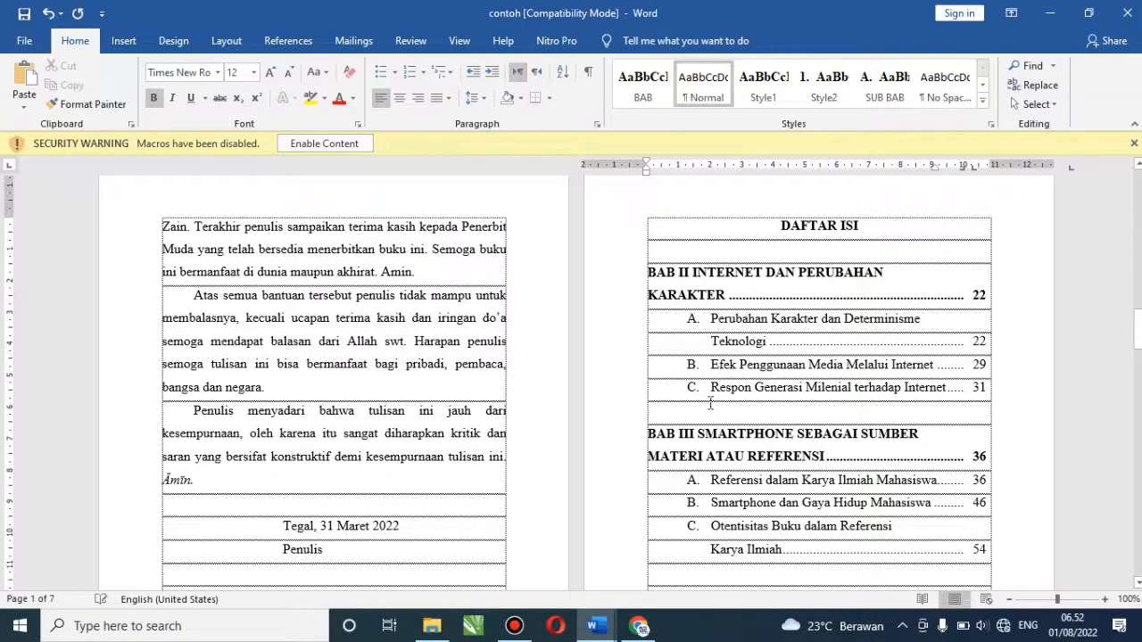
pyautogui.moveTo(649, 272); pyautogui.dragTo(504, 498)
pyautogui.press('BackSpace')
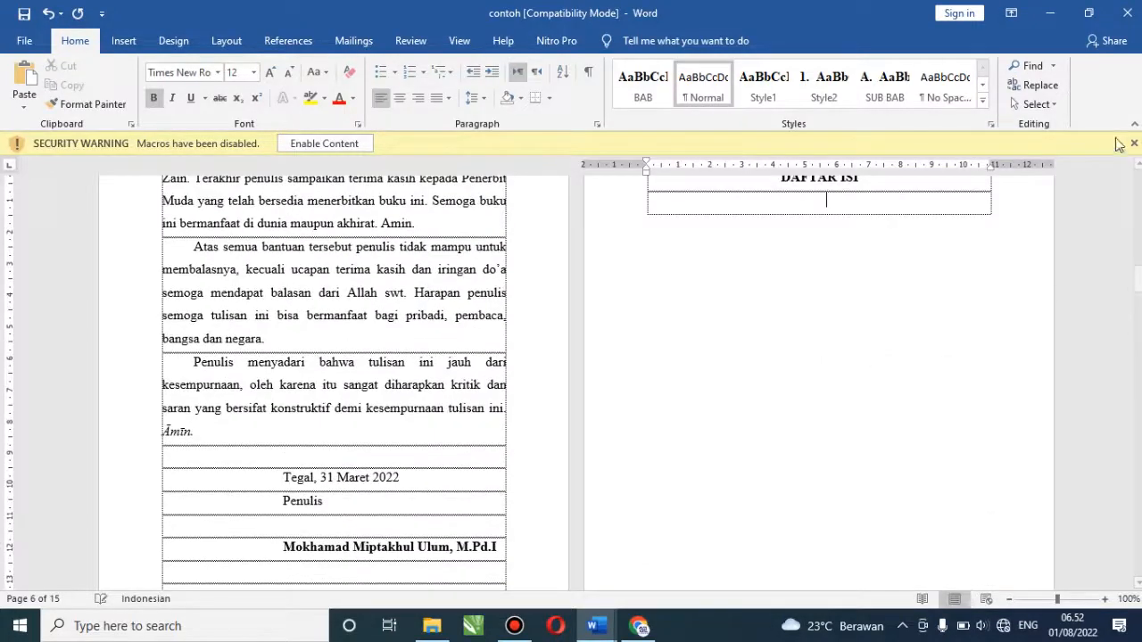
# Expand the Styles gallery and close it again without choosing a style
pyautogui.click(1139, 165)
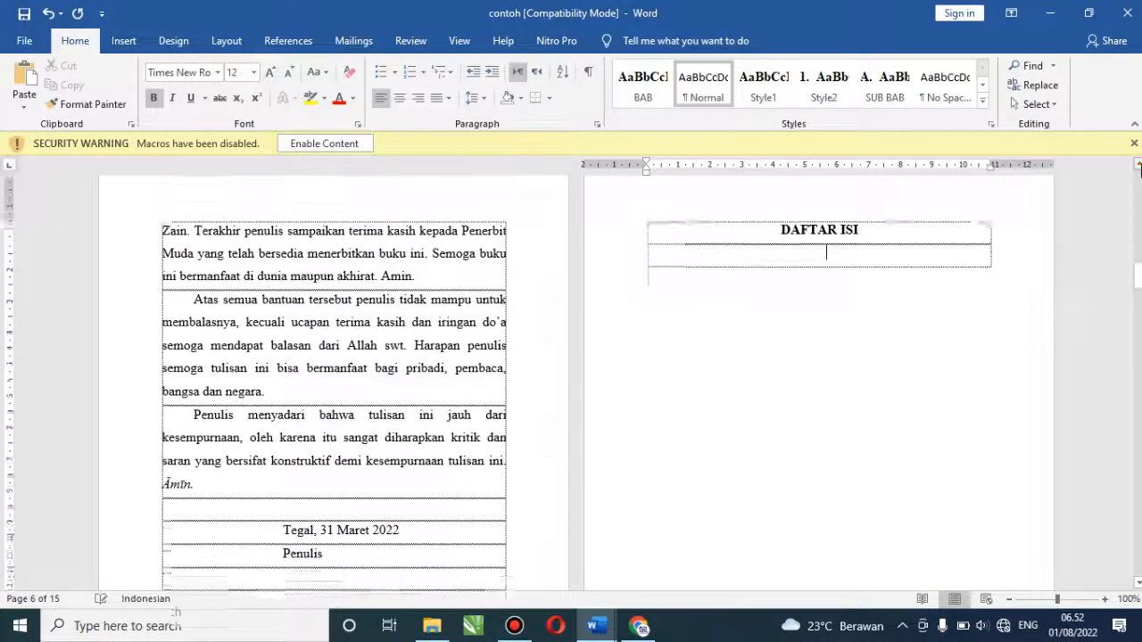
pyautogui.click(1139, 165)
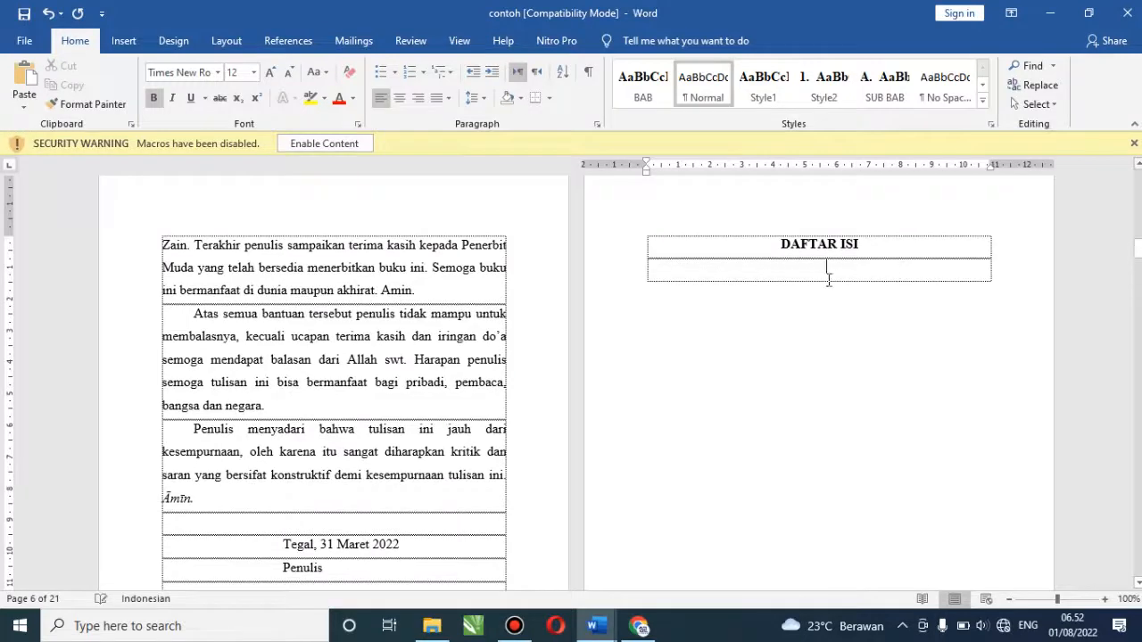
pyautogui.click(983, 103)
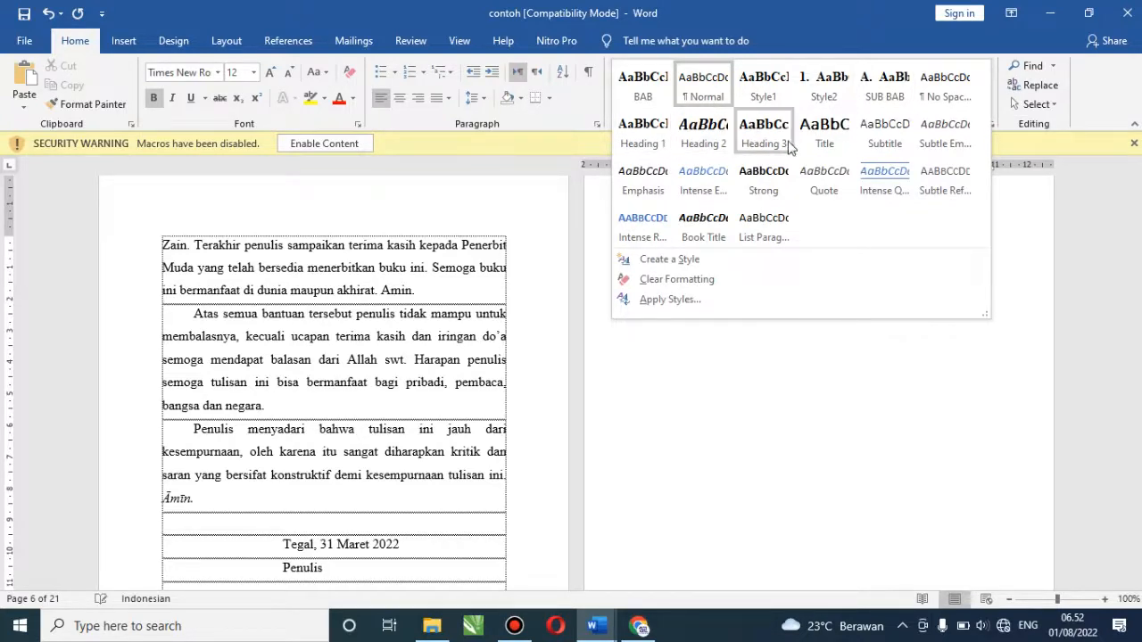
pyautogui.click(1031, 220)
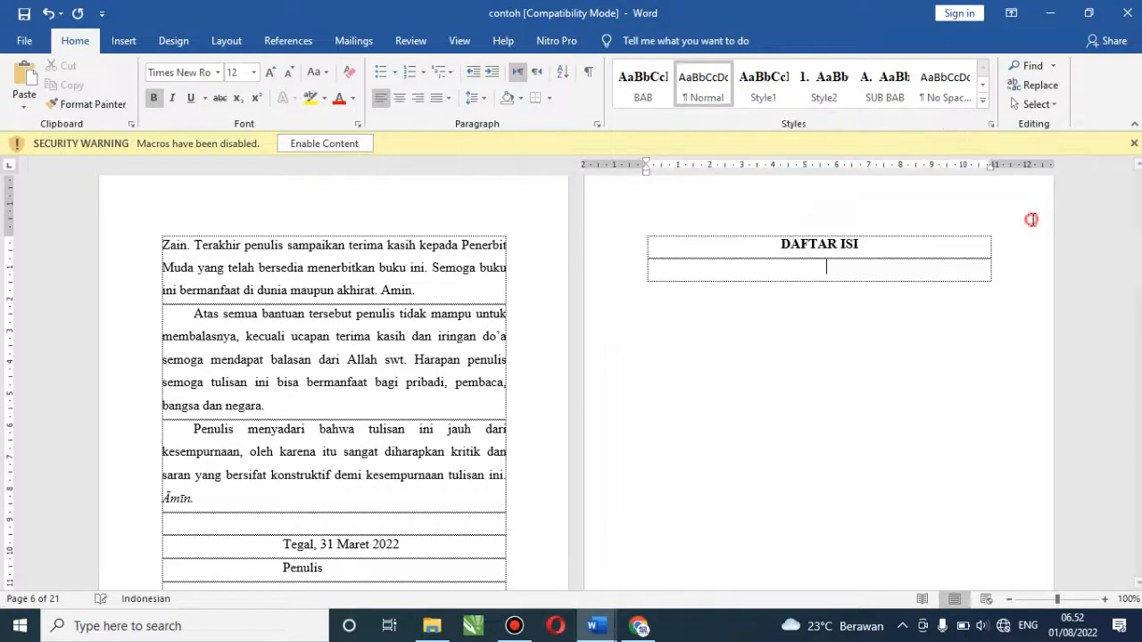
# Select DAFTAR ISI, move to the empty row below, and scroll up to KATA PENGANTAR
pyautogui.moveTo(782, 245); pyautogui.dragTo(861, 249)
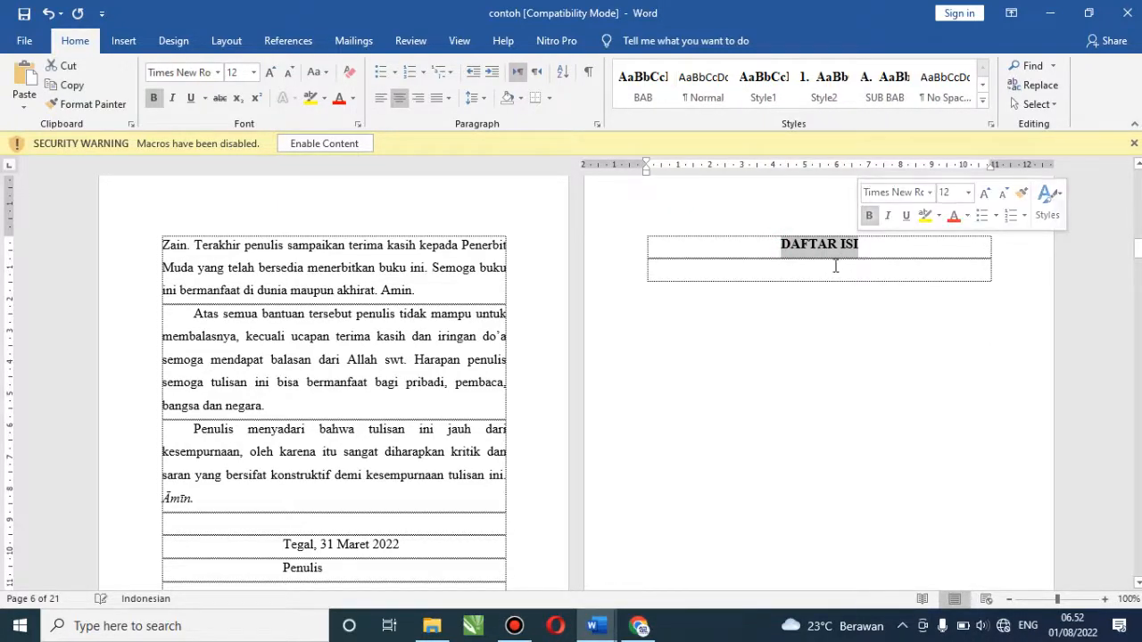
pyautogui.click(826, 266)
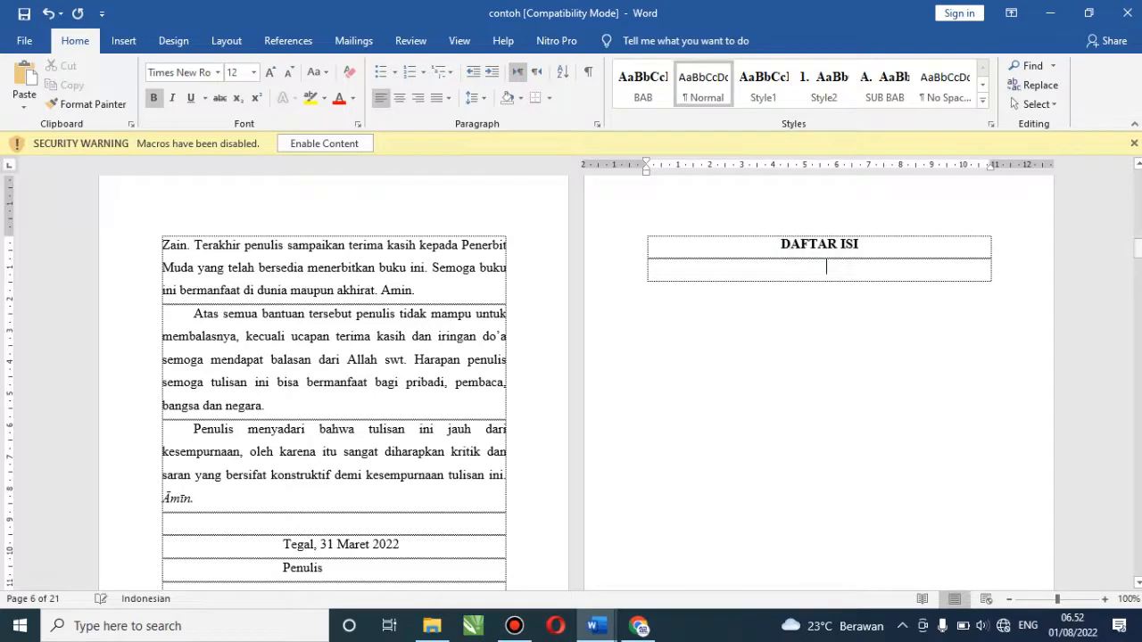
pyautogui.moveTo(1139, 256); pyautogui.dragTo(1139, 255)
pyautogui.moveTo(1137, 243)
pyautogui.mouseDown()
pyautogui.moveTo(1137, 224)
pyautogui.moveTo(1139, 257)
pyautogui.mouseUp()
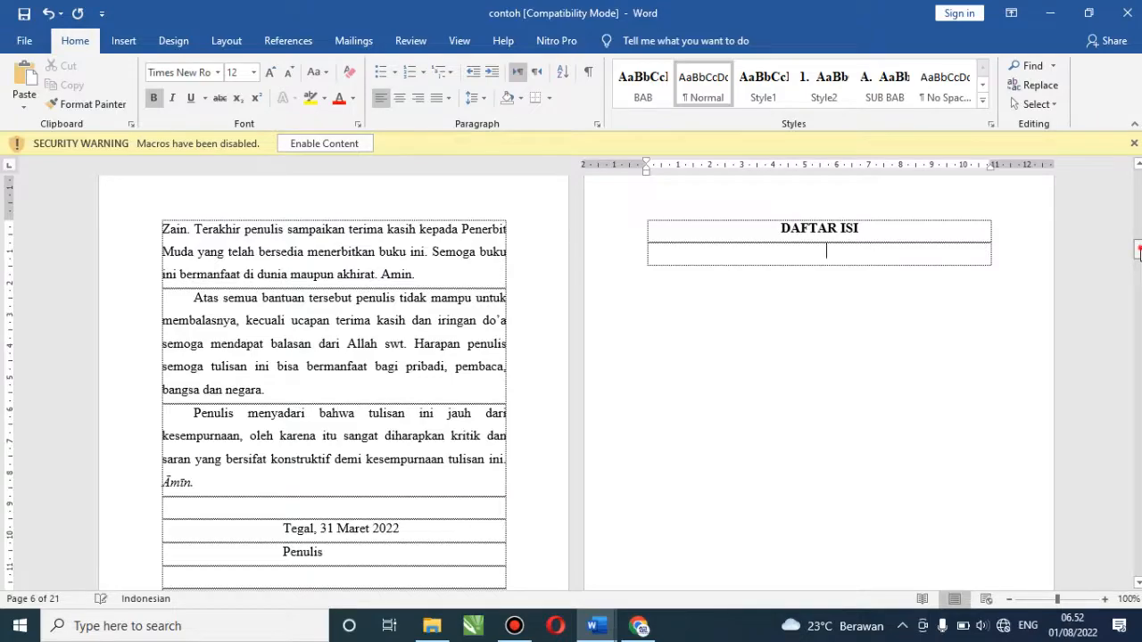
pyautogui.moveTo(1138, 252); pyautogui.dragTo(1138, 197)
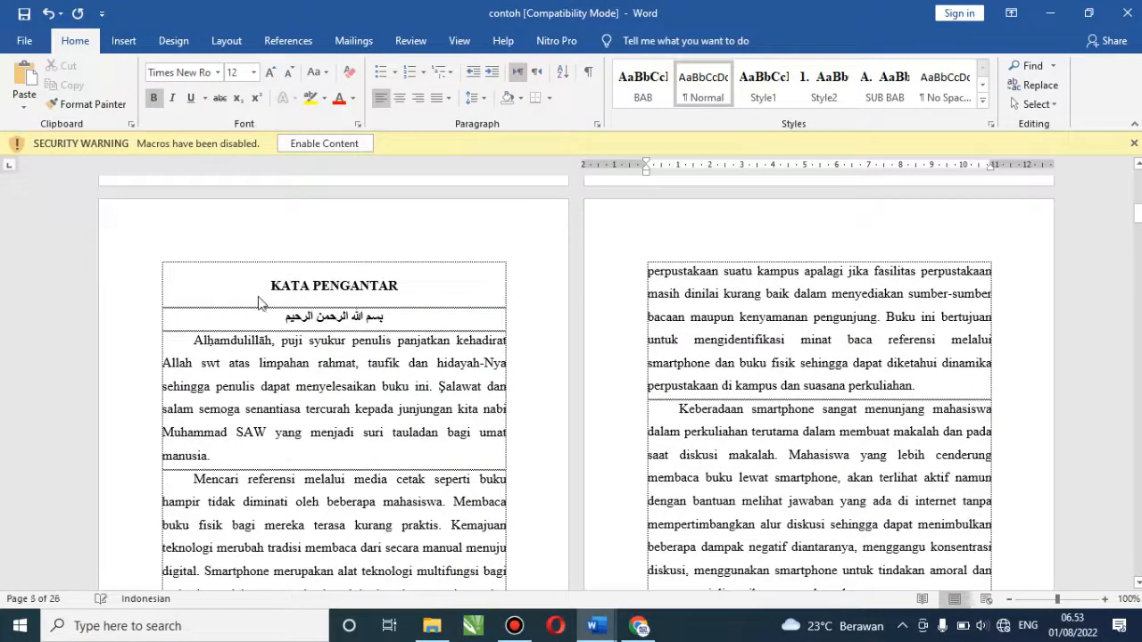
# Apply the Heading 1 style to the KATA PENGANTAR heading
pyautogui.moveTo(256, 289); pyautogui.dragTo(399, 287)
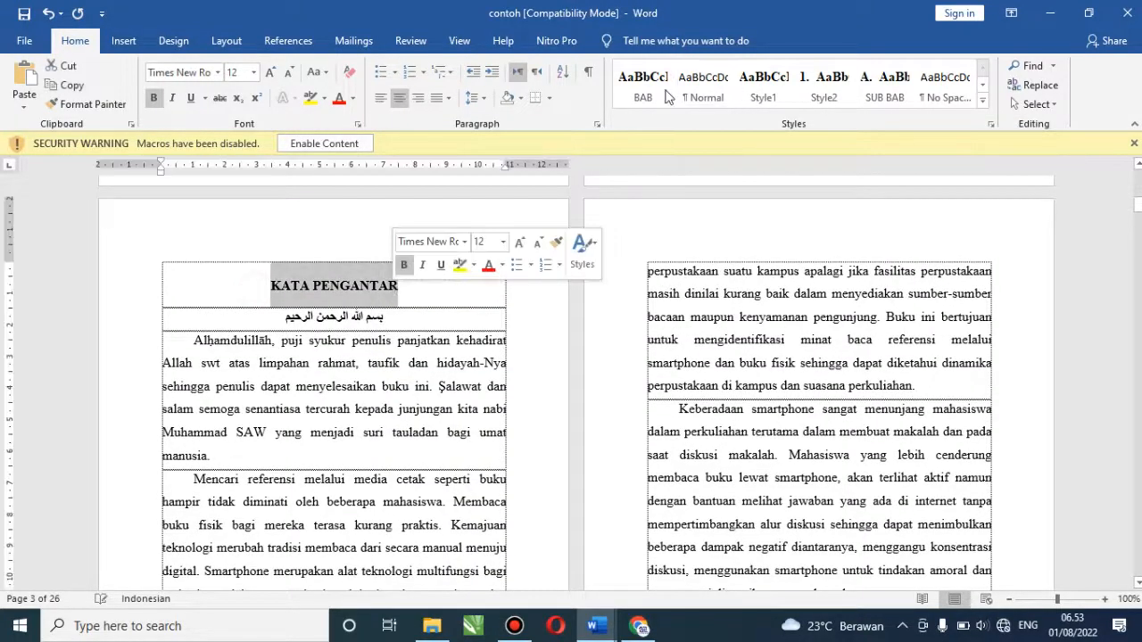
pyautogui.click(982, 84)
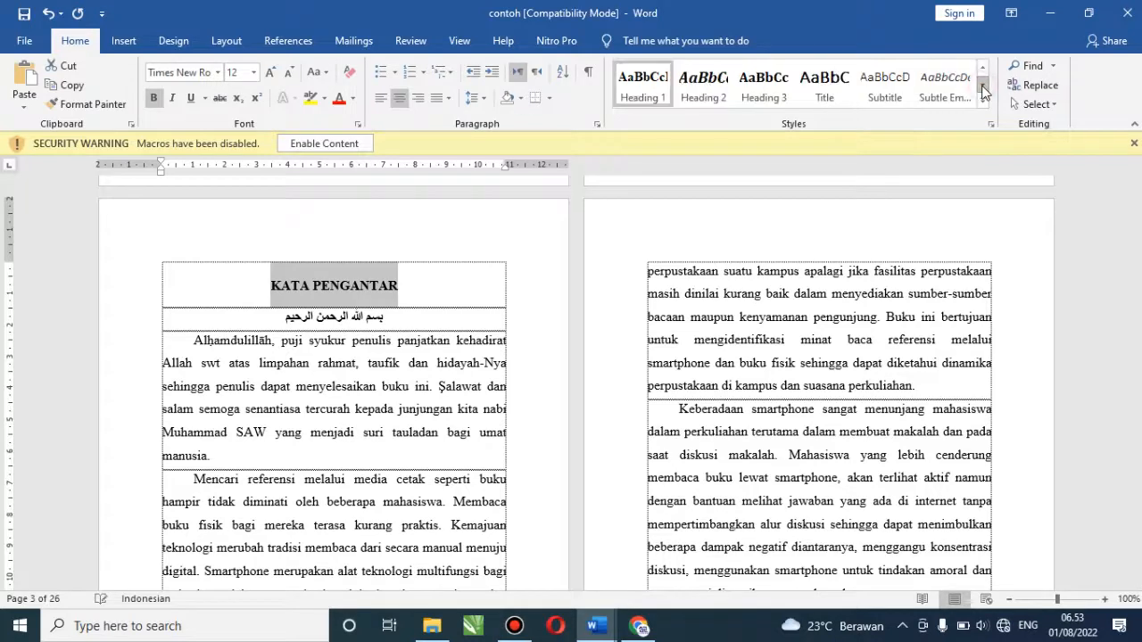
pyautogui.click(654, 96)
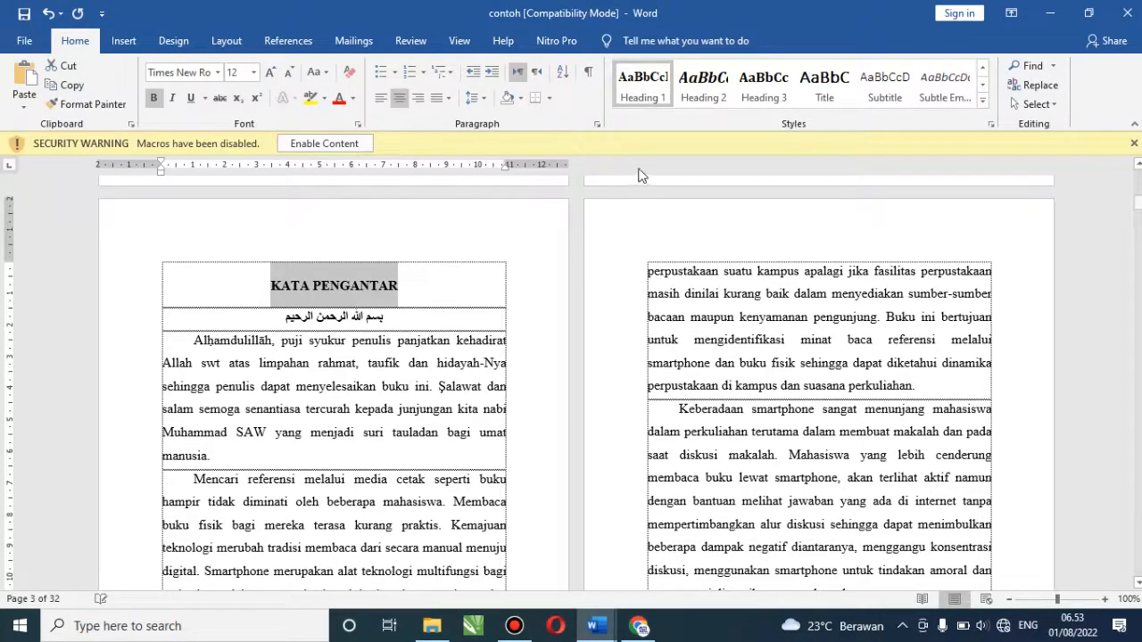
# Check that Heading 1 is Times New Roman 12 pt bold centred, then cancel unchanged
pyautogui.rightClick(651, 87)
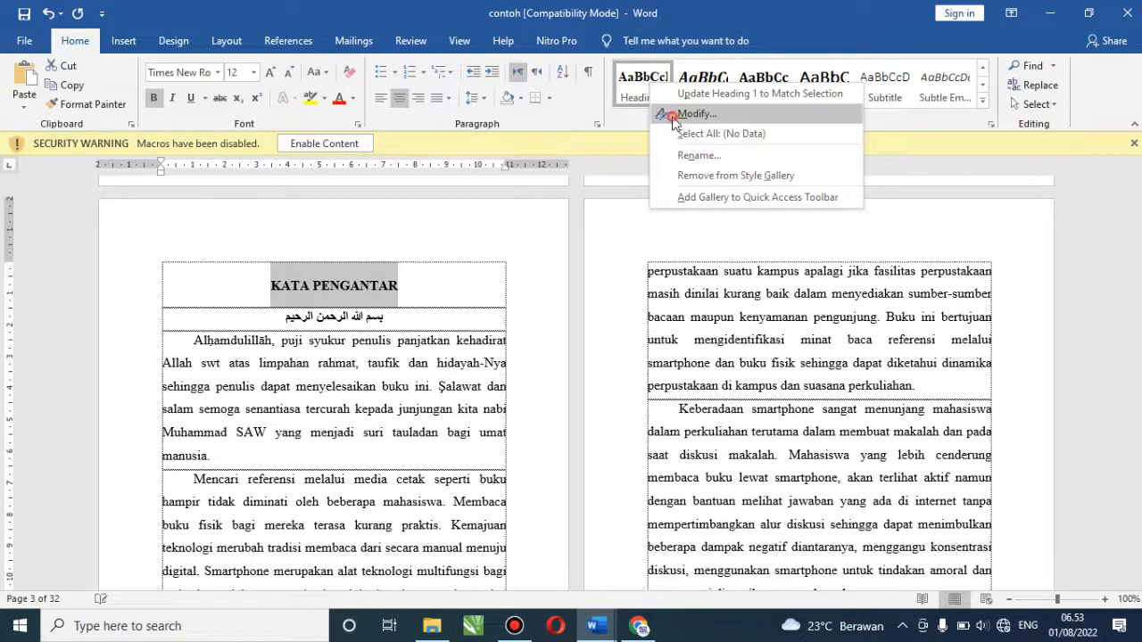
pyautogui.click(672, 116)
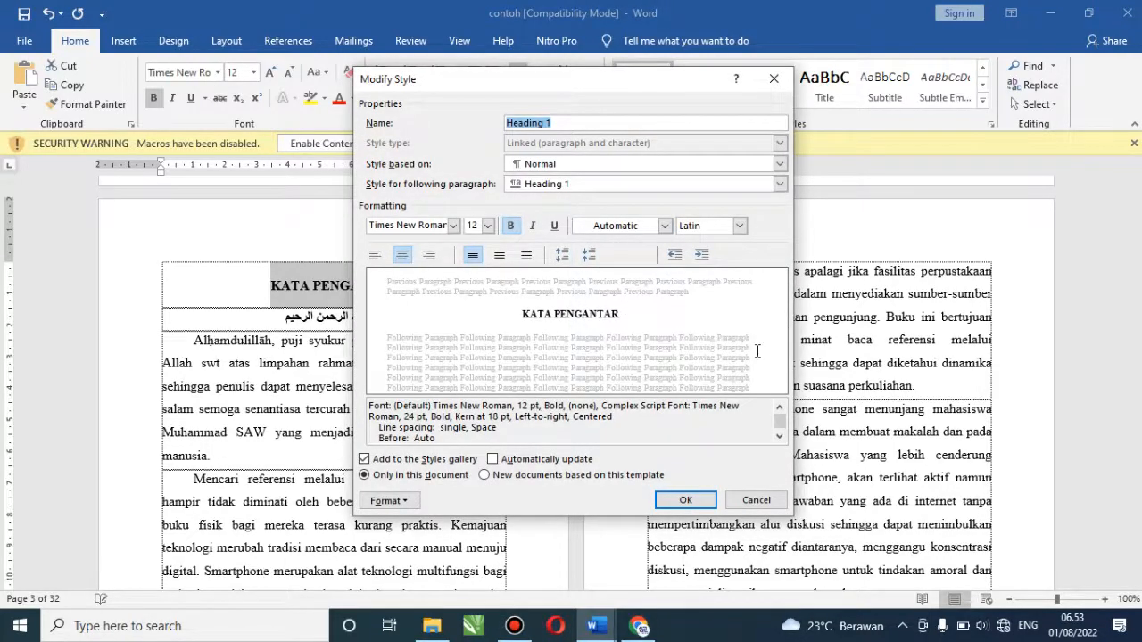
pyautogui.click(757, 499)
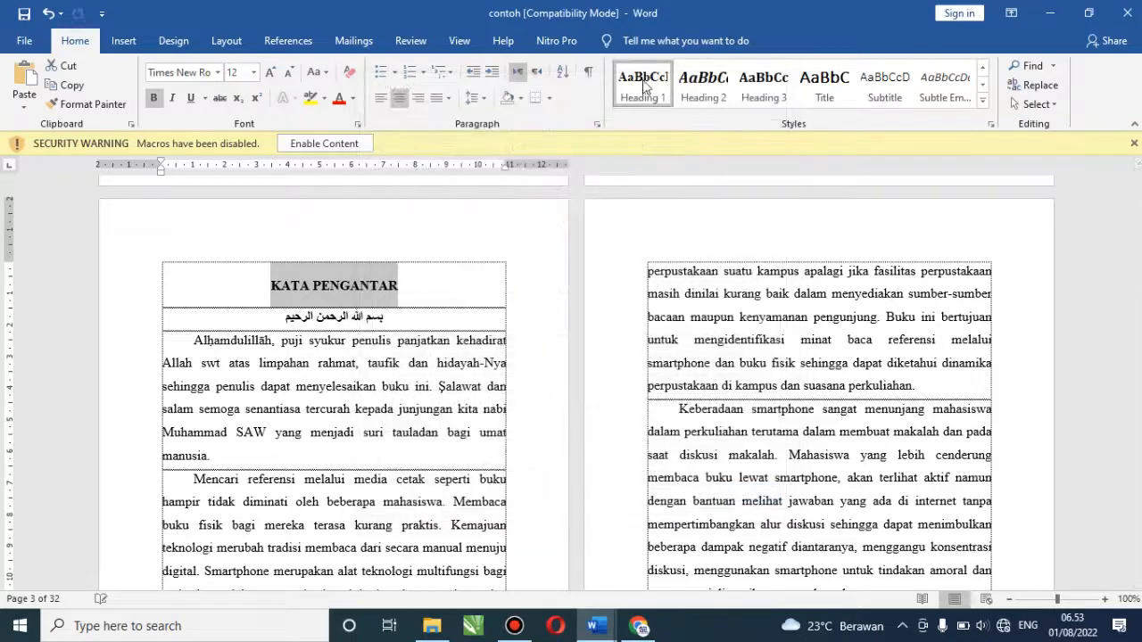
pyautogui.rightClick(639, 83)
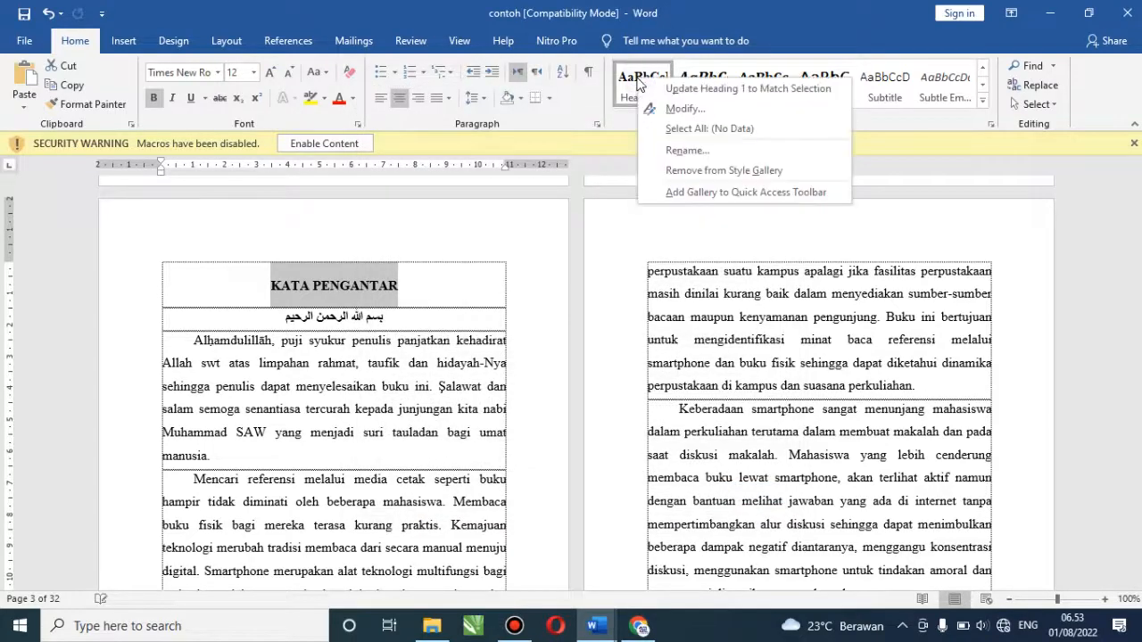
pyautogui.click(671, 110)
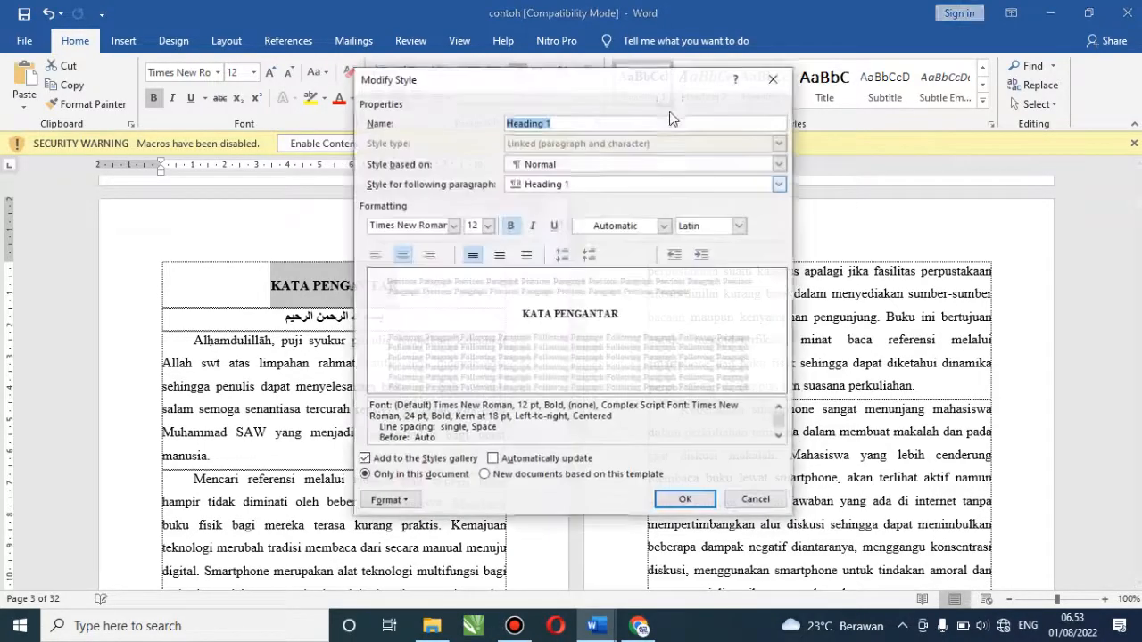
pyautogui.click(453, 226)
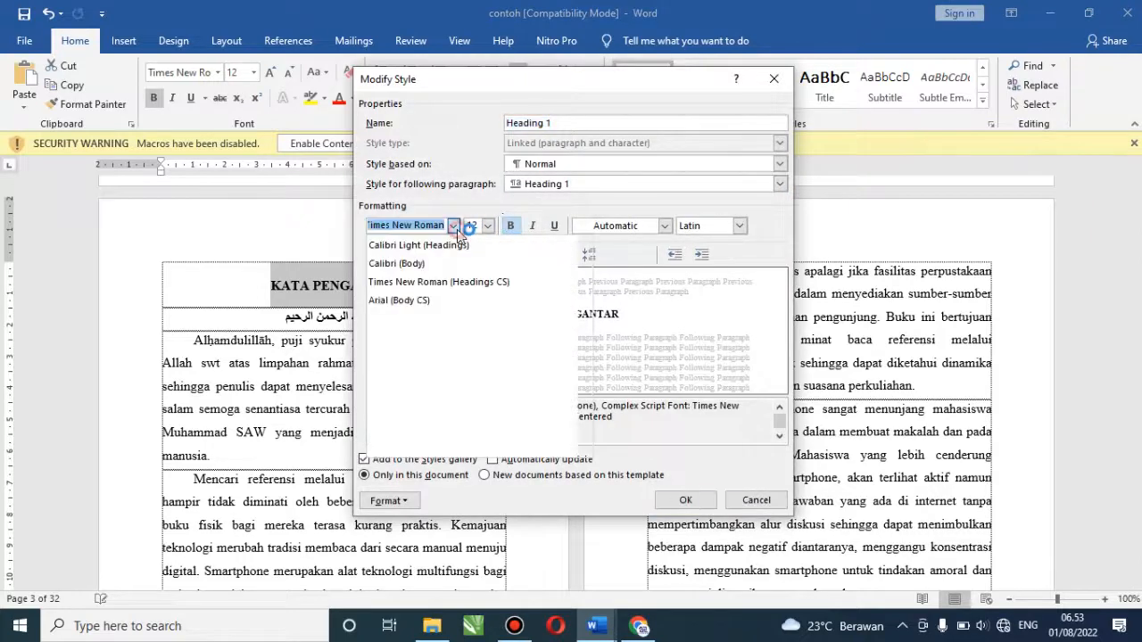
pyautogui.click(454, 227)
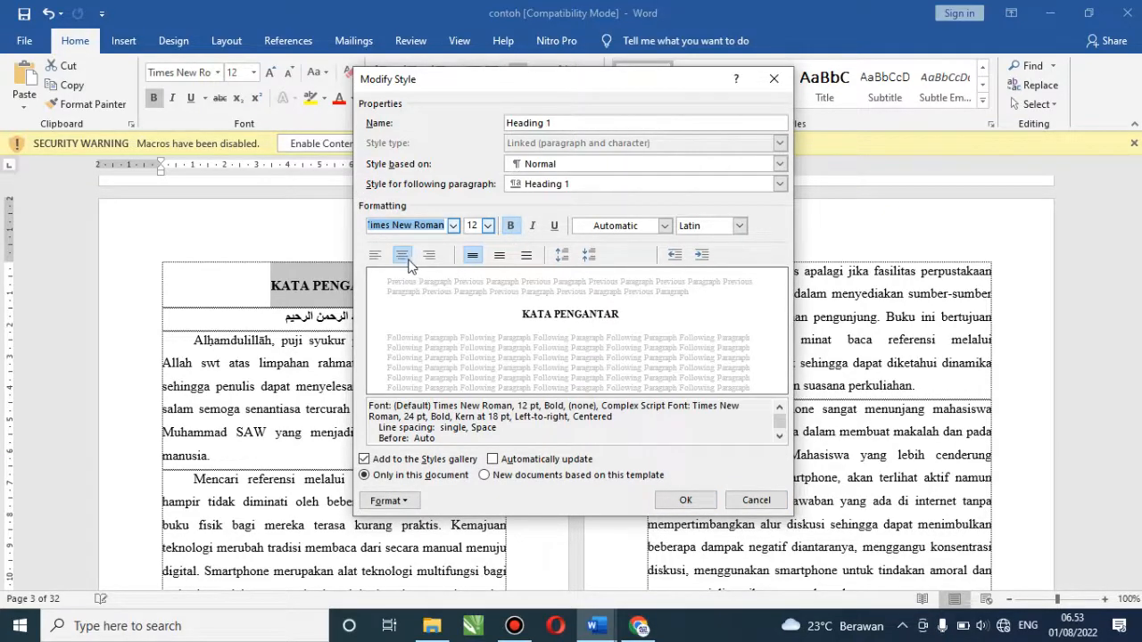
pyautogui.click(755, 501)
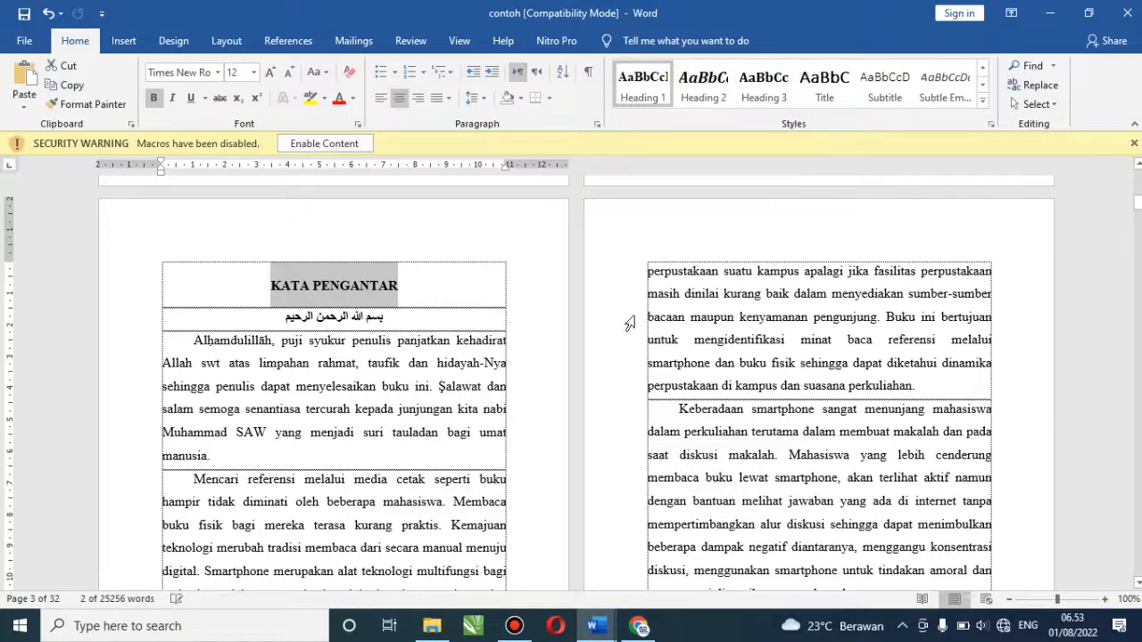
# Apply Heading 1 to the DAFTAR ISI heading
pyautogui.moveTo(1138, 202); pyautogui.dragTo(1137, 223)
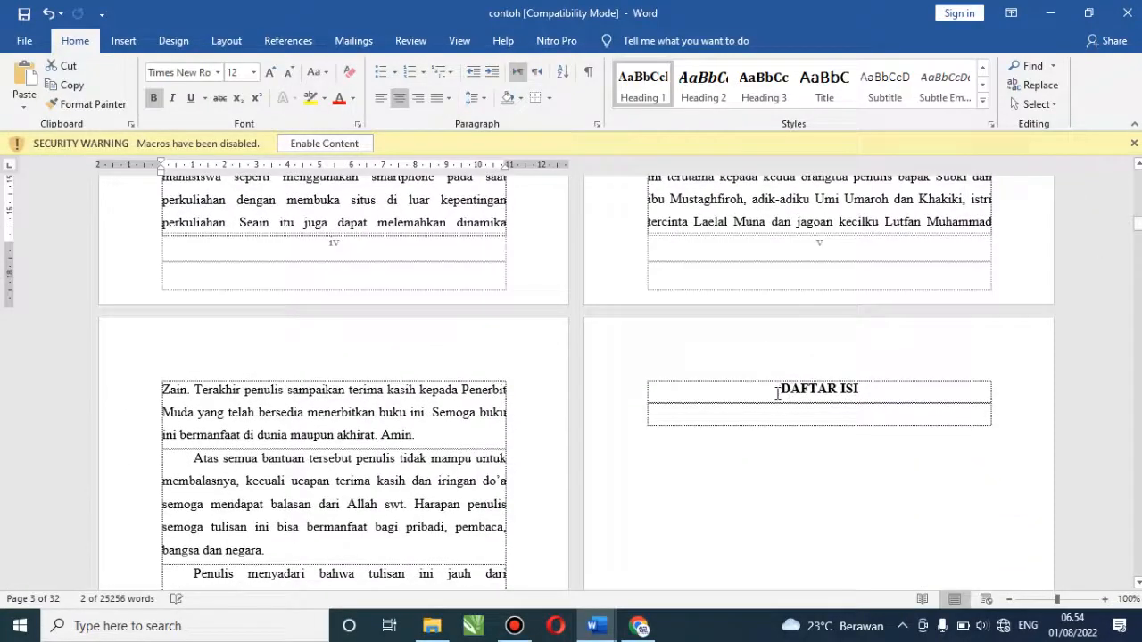
pyautogui.moveTo(780, 392); pyautogui.dragTo(870, 389)
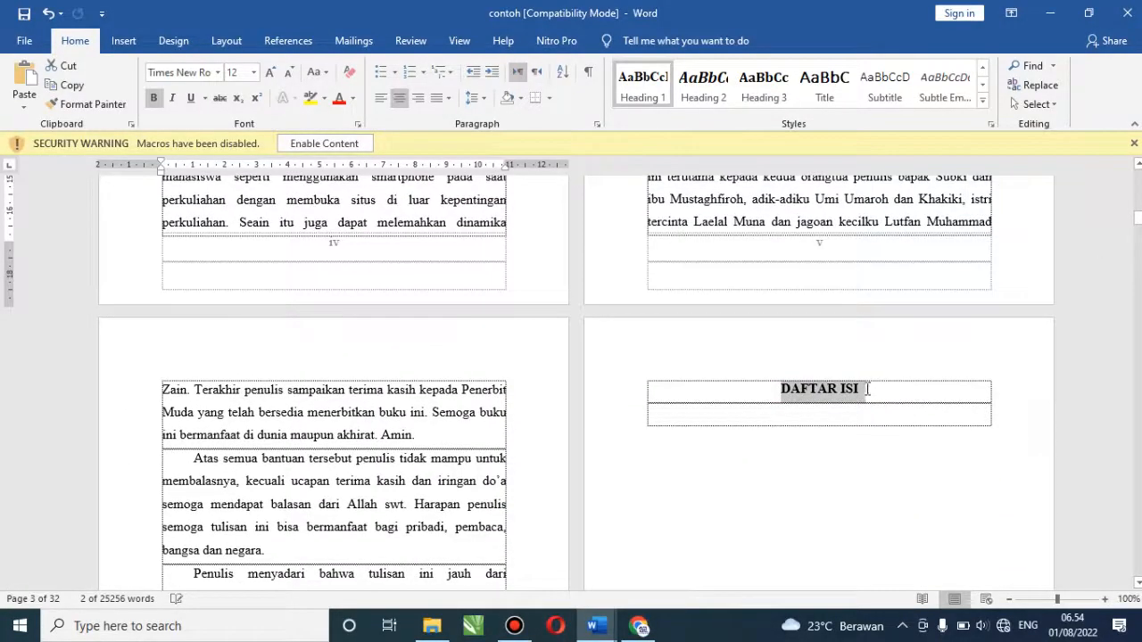
pyautogui.click(644, 93)
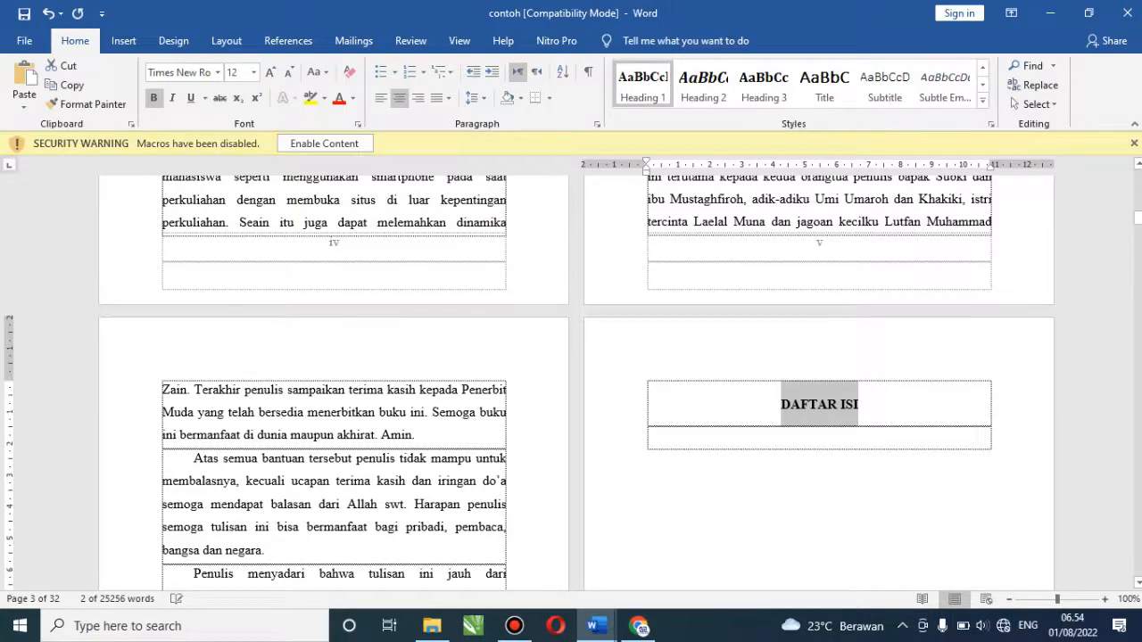
# Apply Heading 1 to the BAB I and MEDIA CETAK DI ERA DIGITAL title lines
pyautogui.moveTo(1138, 216); pyautogui.dragTo(1138, 243)
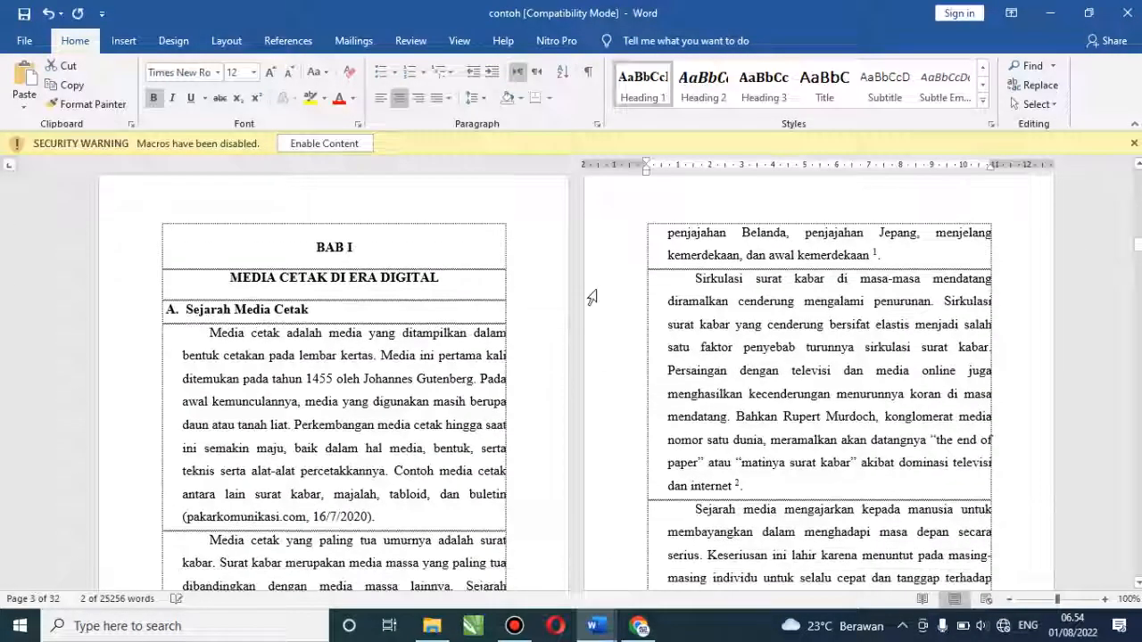
pyautogui.click(314, 251)
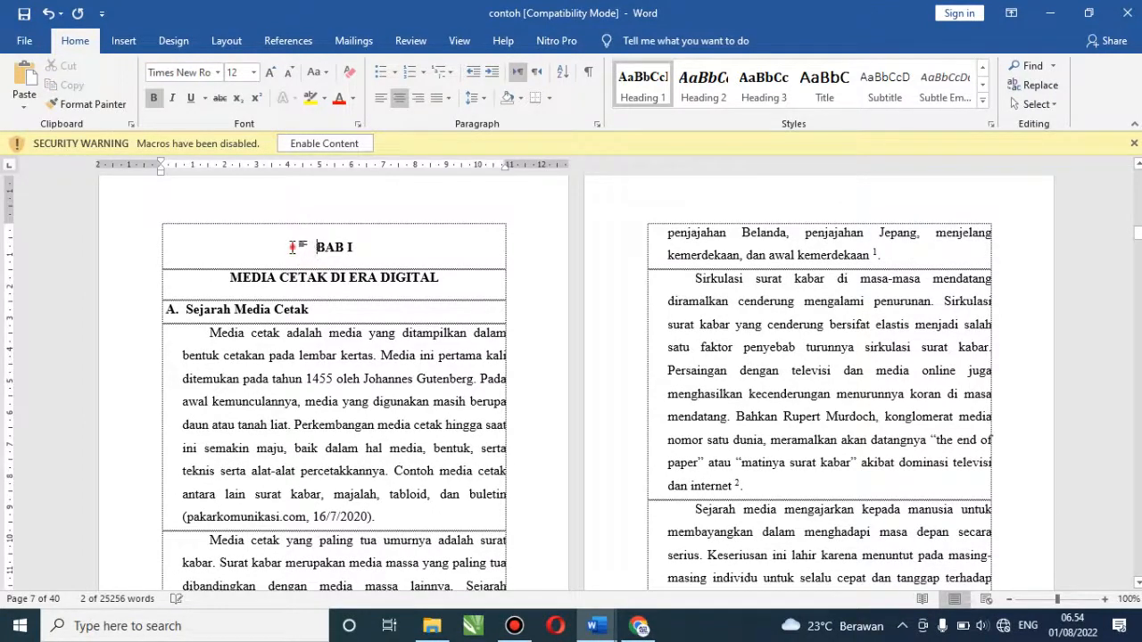
pyautogui.moveTo(292, 247); pyautogui.dragTo(435, 290)
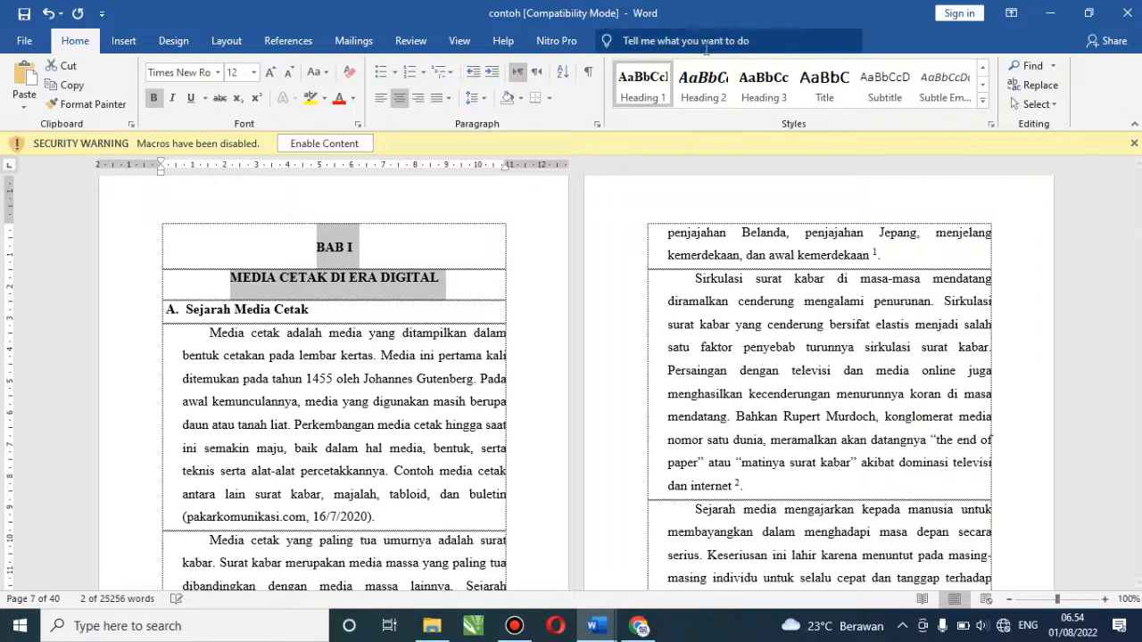
pyautogui.click(641, 93)
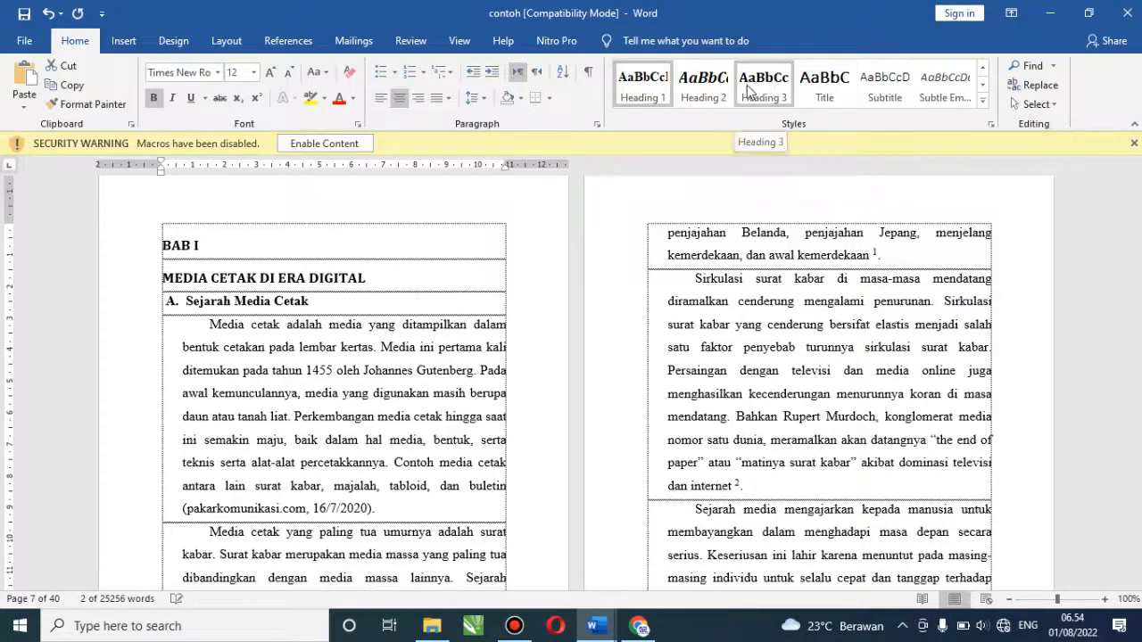
pyautogui.click(655, 90)
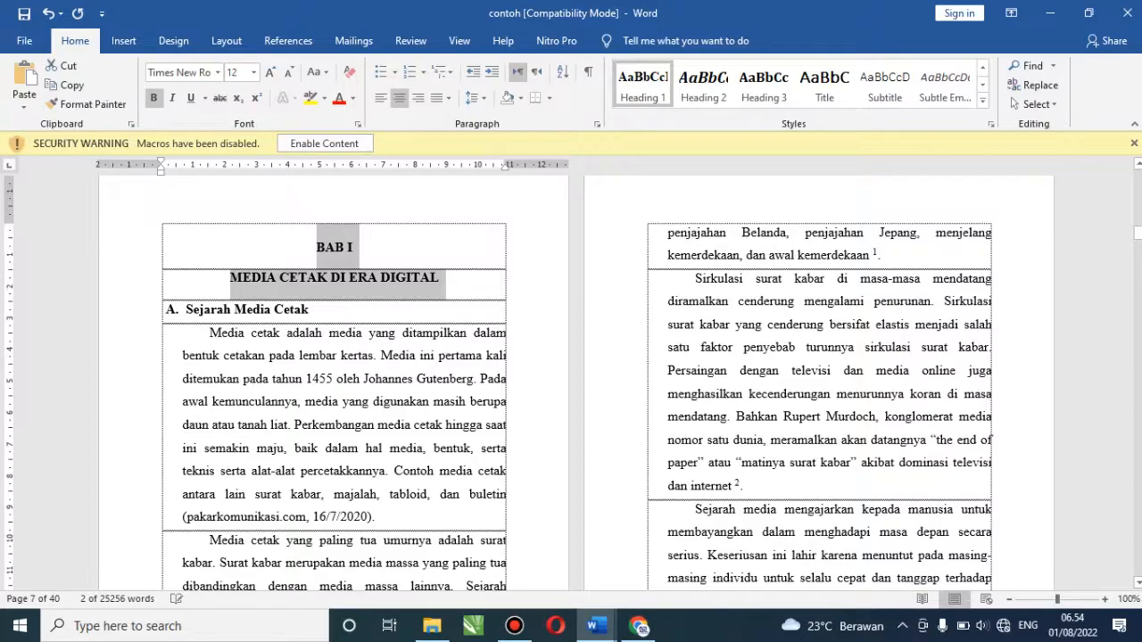
pyautogui.moveTo(1137, 232); pyautogui.dragTo(1137, 344)
# Make BIOGRAFI PENULIS on the last page a Heading 1, then return to BAB I
pyautogui.scroll(-20, 576, 384)
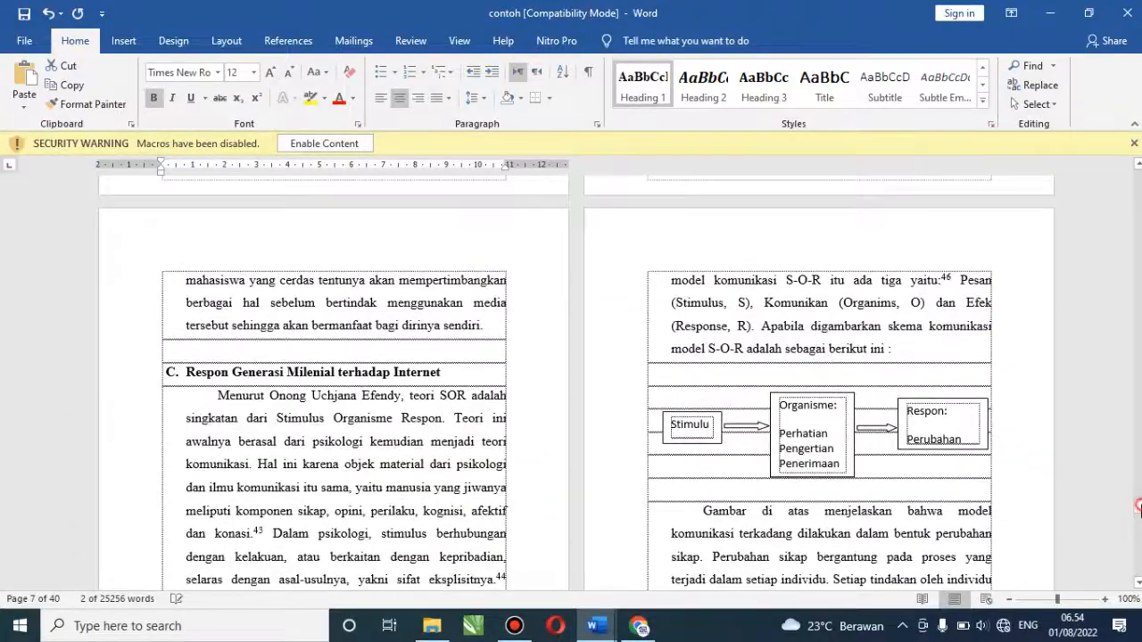
pyautogui.moveTo(1139, 507); pyautogui.dragTo(1138, 554)
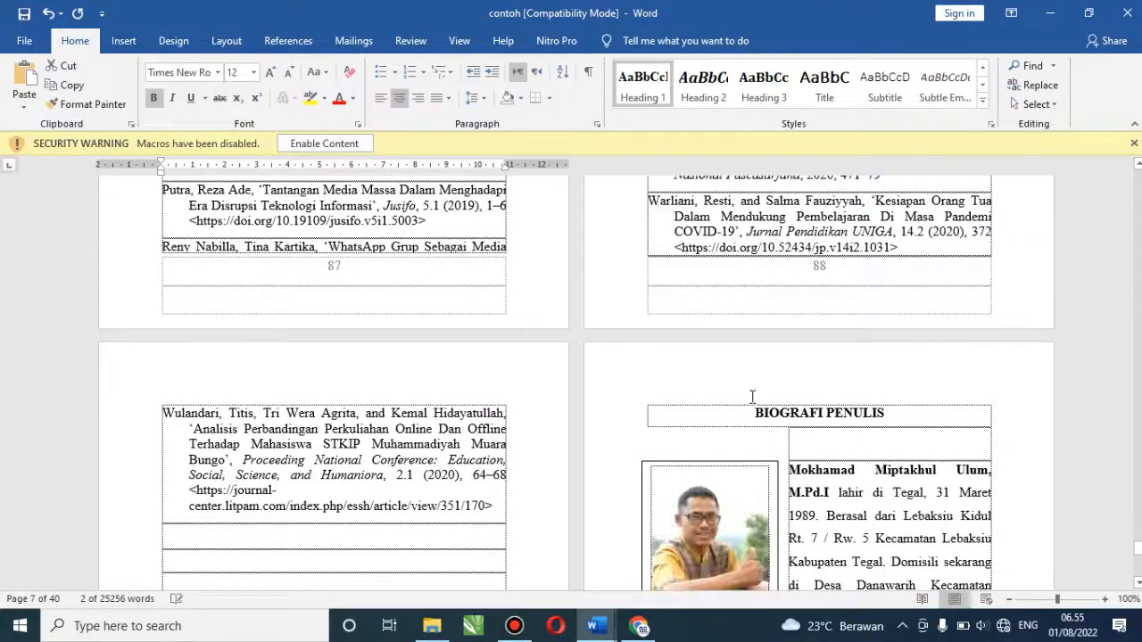
pyautogui.click(864, 408)
pyautogui.click(643, 93)
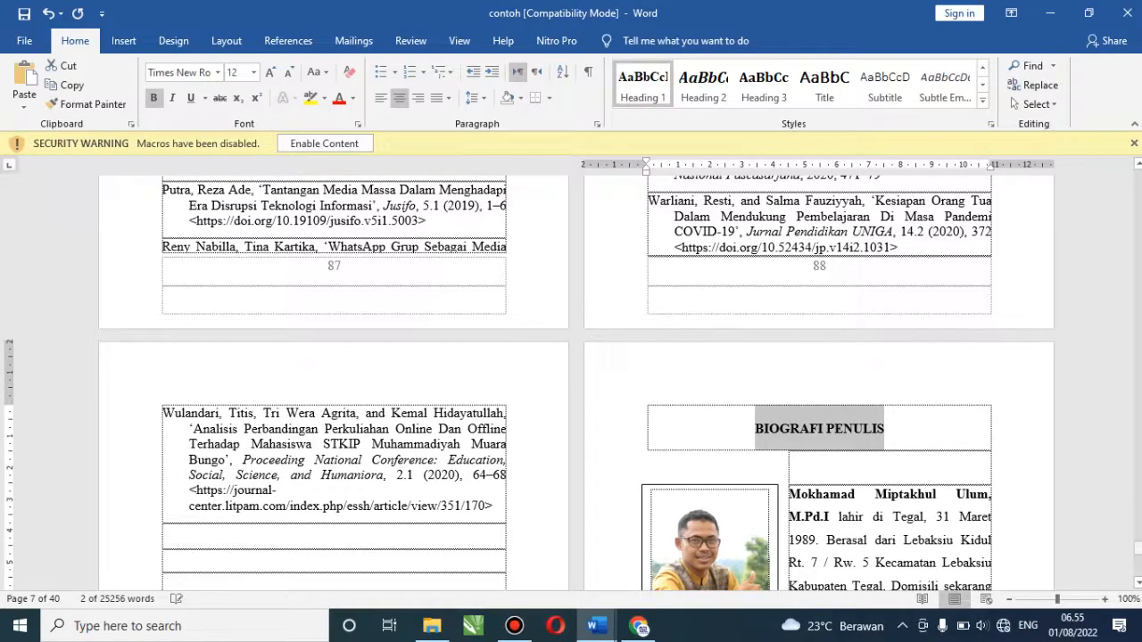
pyautogui.moveTo(1137, 547); pyautogui.dragTo(1137, 201)
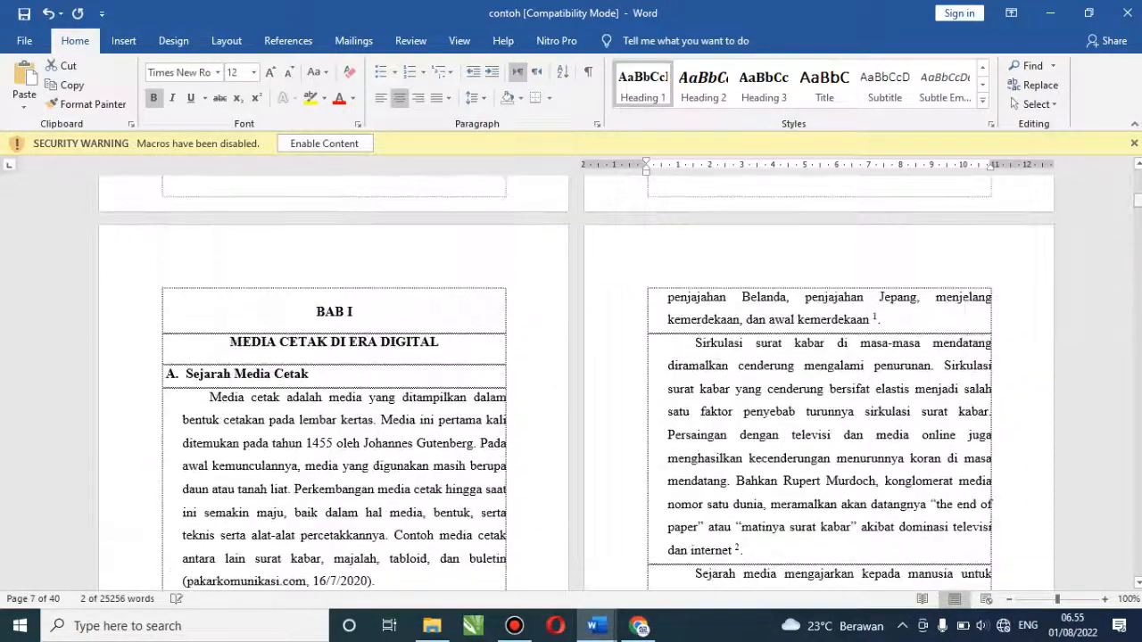
# Apply Heading 2 to 'Sejarah Media Cetak' and bring up the Heading 2 style options
pyautogui.click(291, 378)
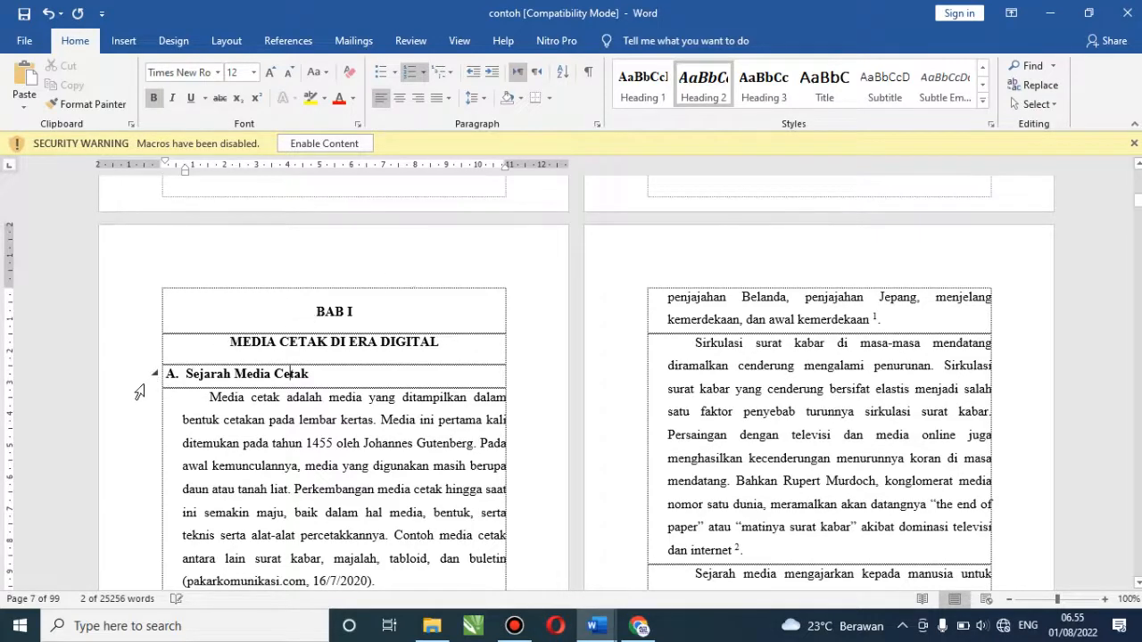
pyautogui.click(137, 388)
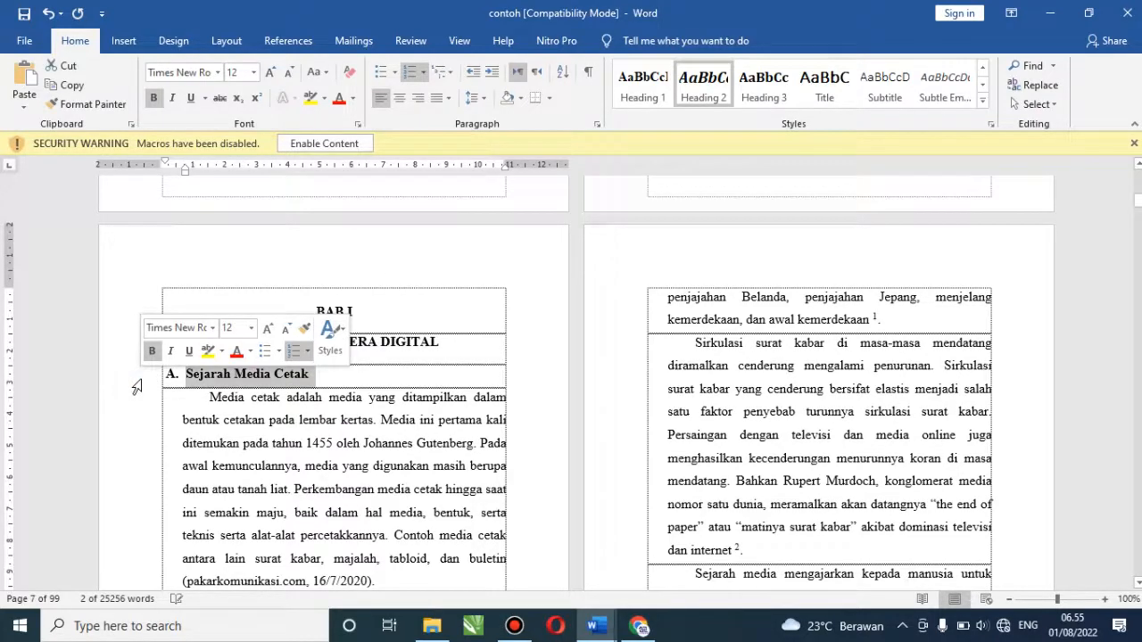
pyautogui.click(705, 85)
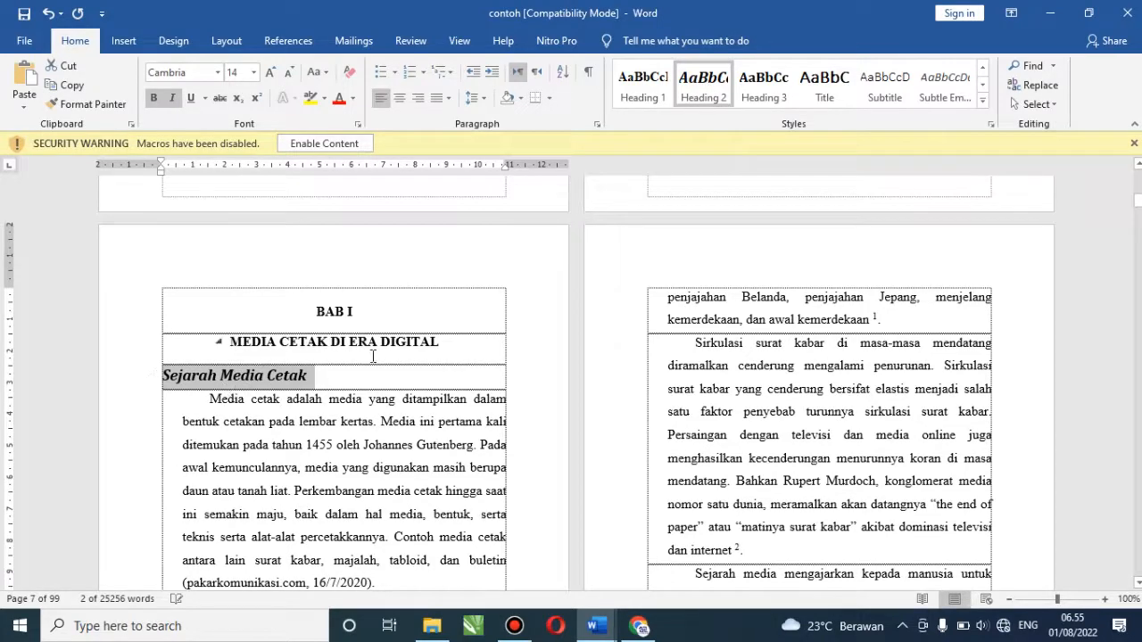
pyautogui.rightClick(710, 85)
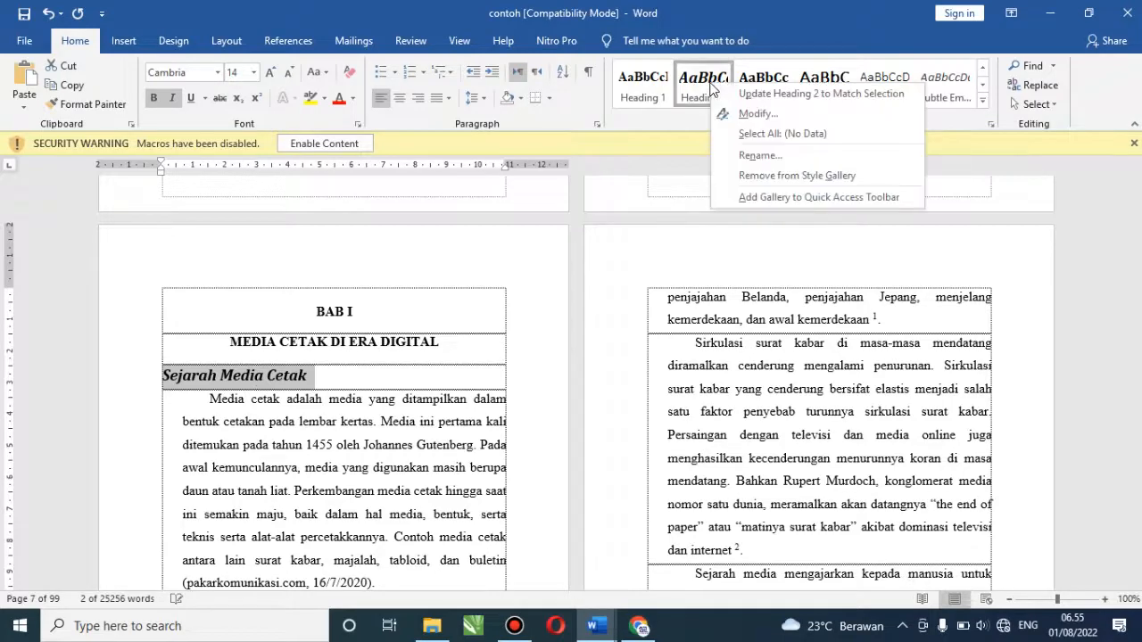
# Modify Heading 2 to use Times New Roman at 12 pt
pyautogui.click(758, 114)
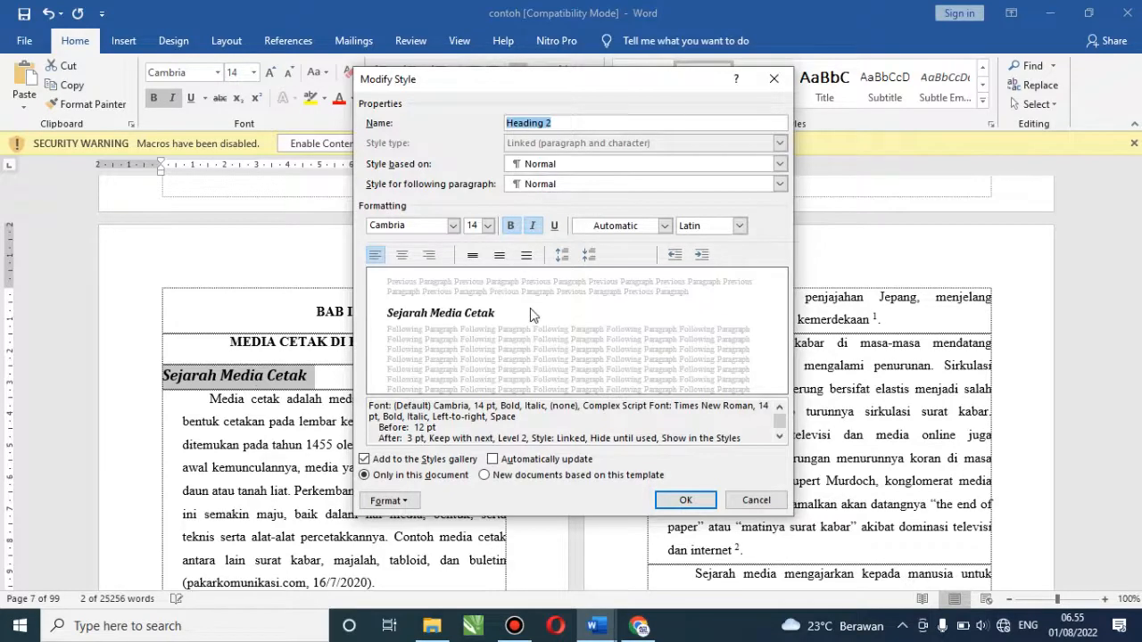
pyautogui.click(453, 227)
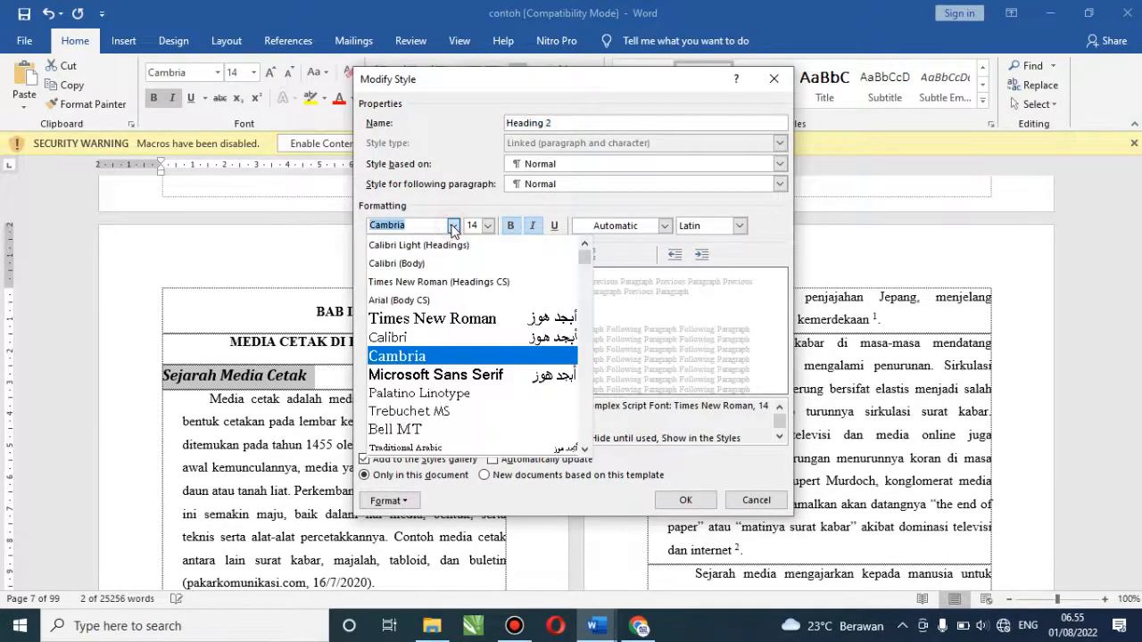
pyautogui.click(434, 329)
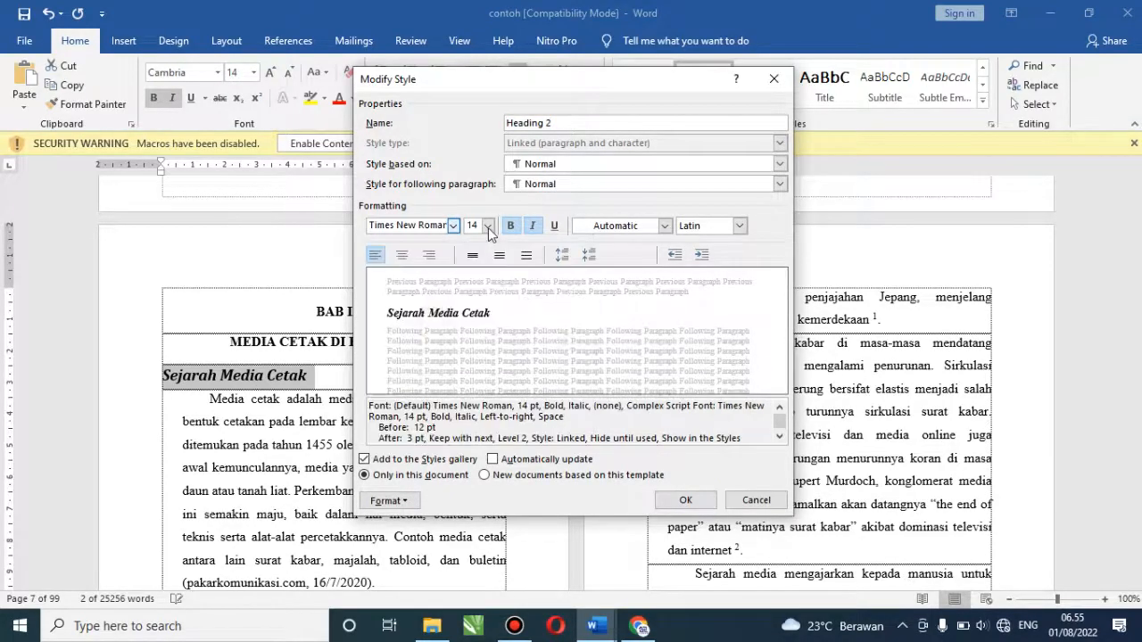
pyautogui.click(487, 227)
pyautogui.click(473, 284)
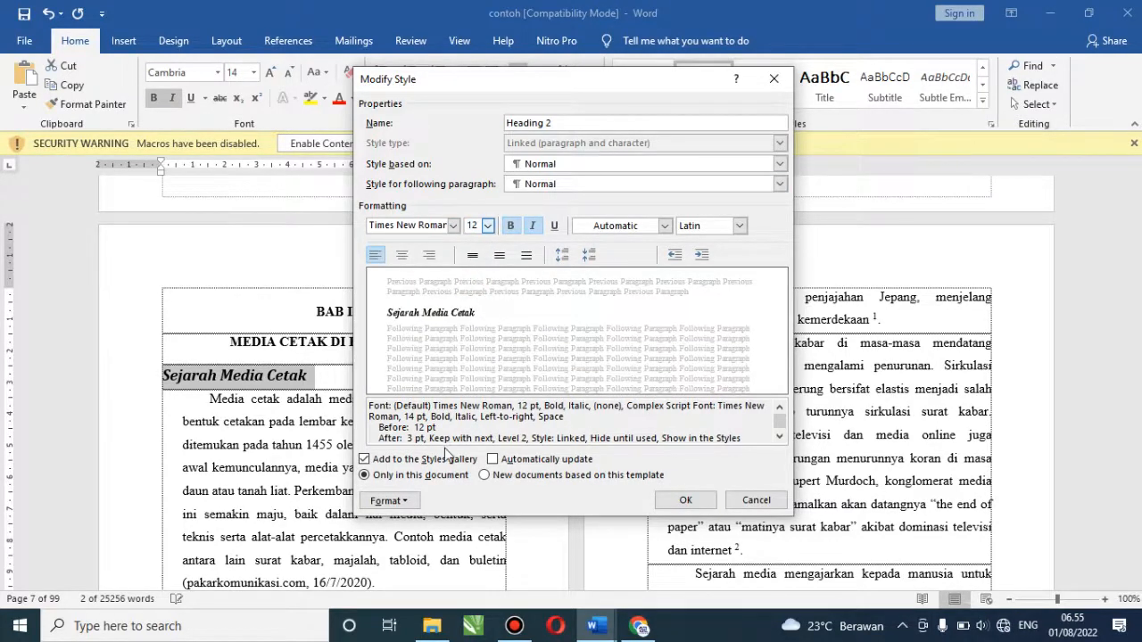
# Give Heading 2 1. 2. 3. numbering, remove italic, and apply the style
pyautogui.click(388, 501)
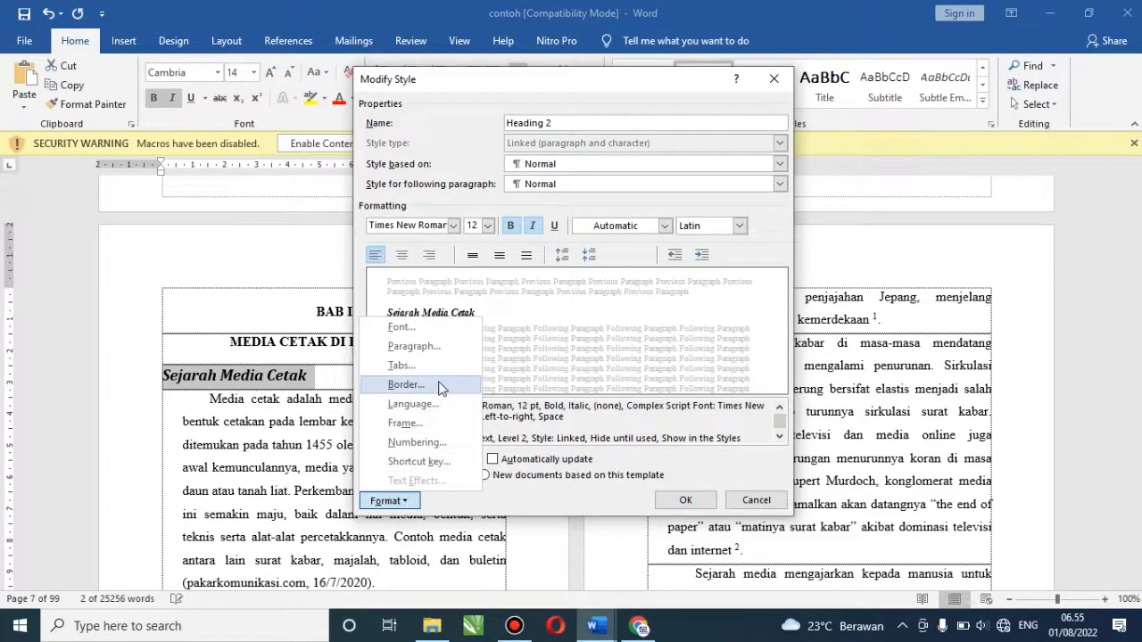
pyautogui.click(417, 443)
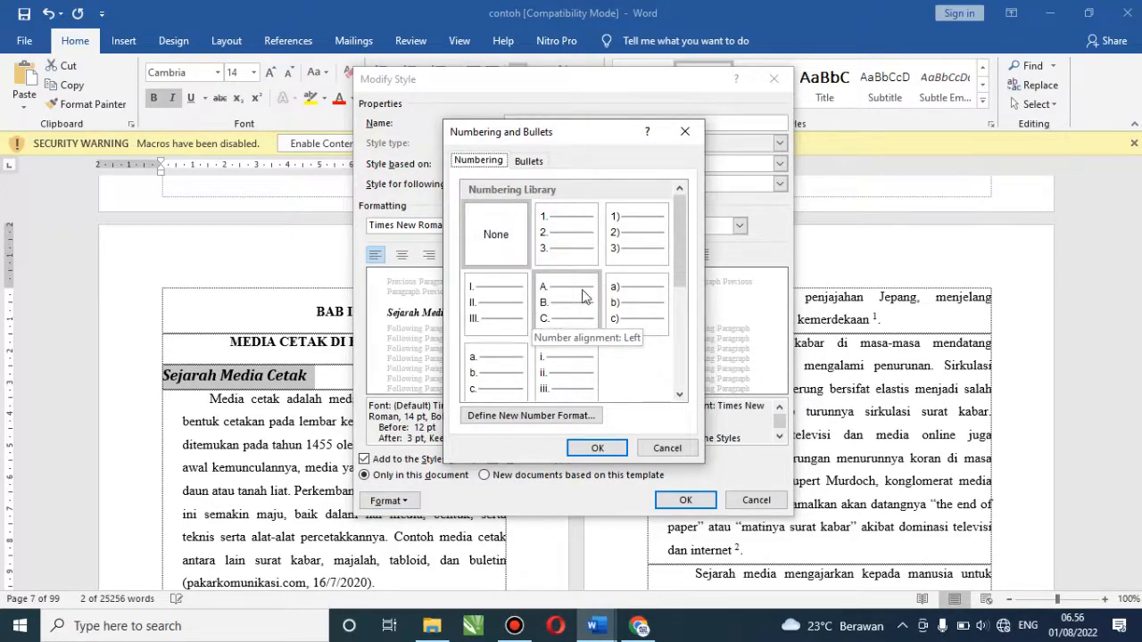
pyautogui.click(582, 296)
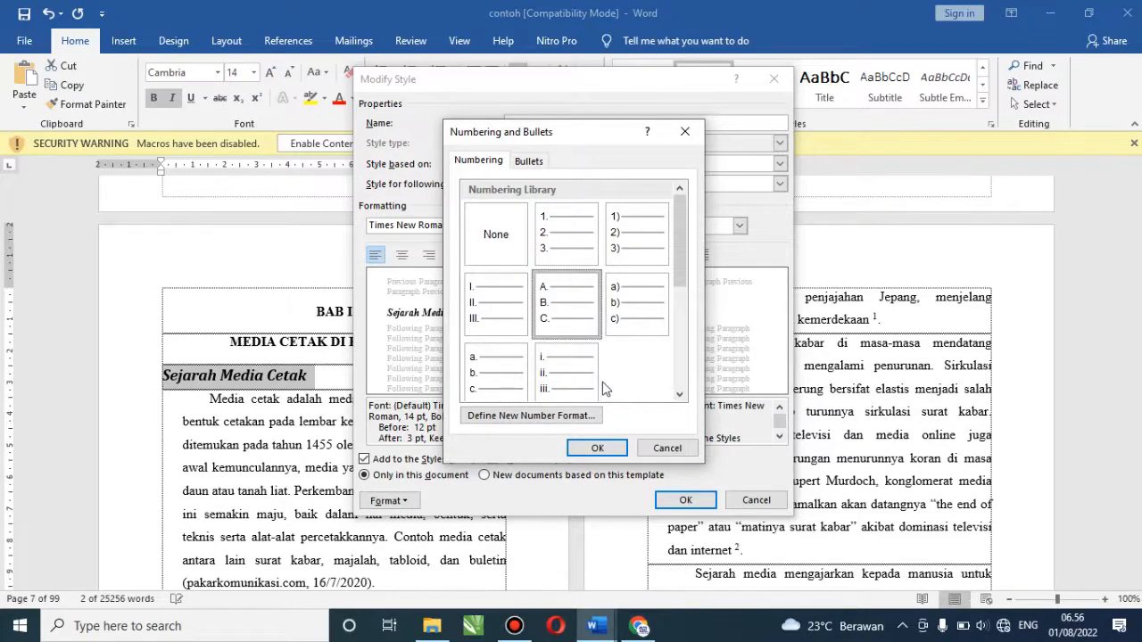
pyautogui.click(568, 421)
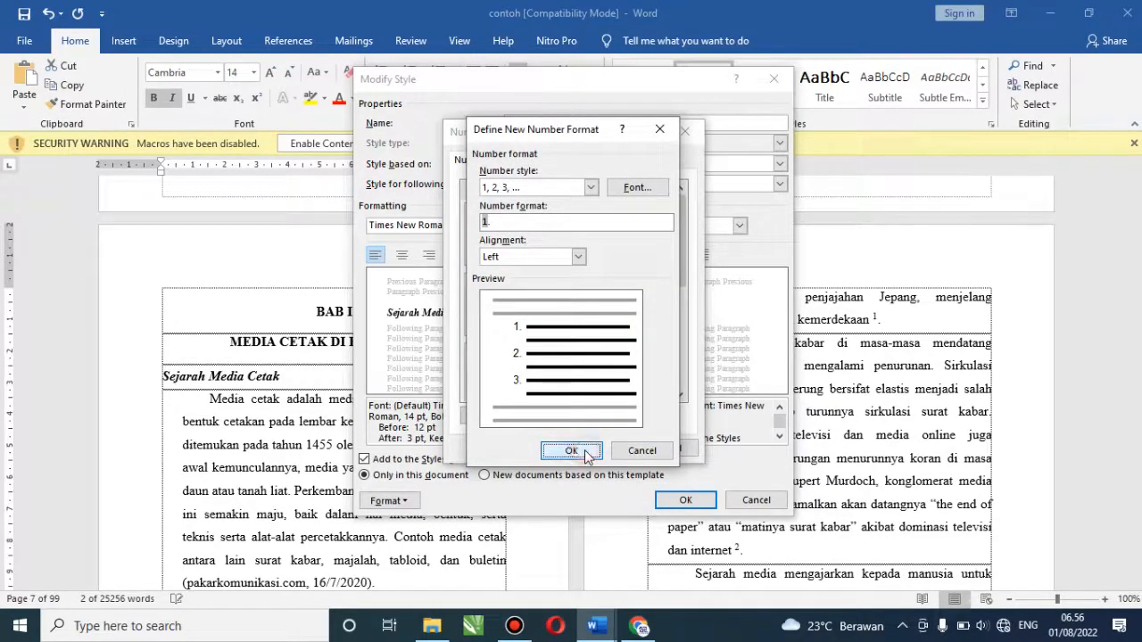
pyautogui.click(584, 452)
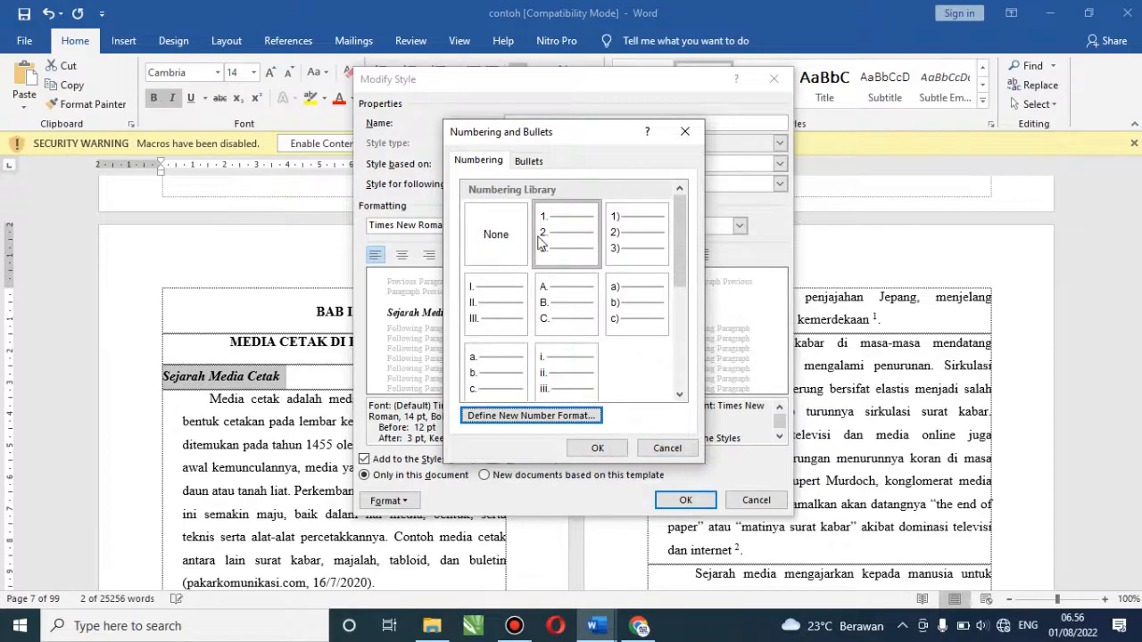
pyautogui.click(600, 448)
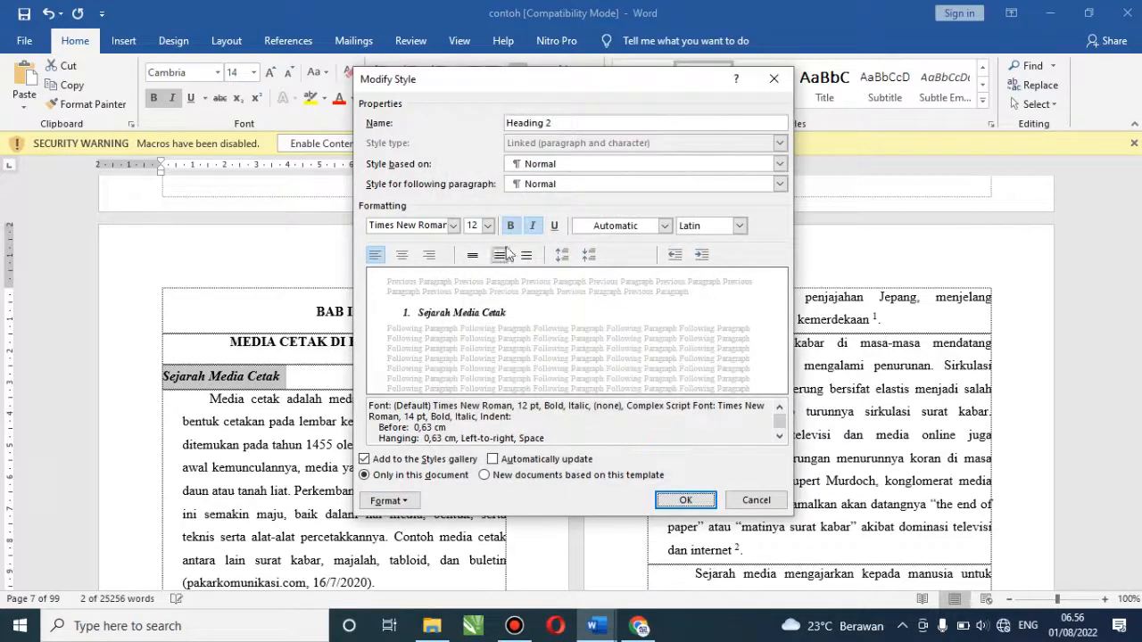
pyautogui.click(533, 226)
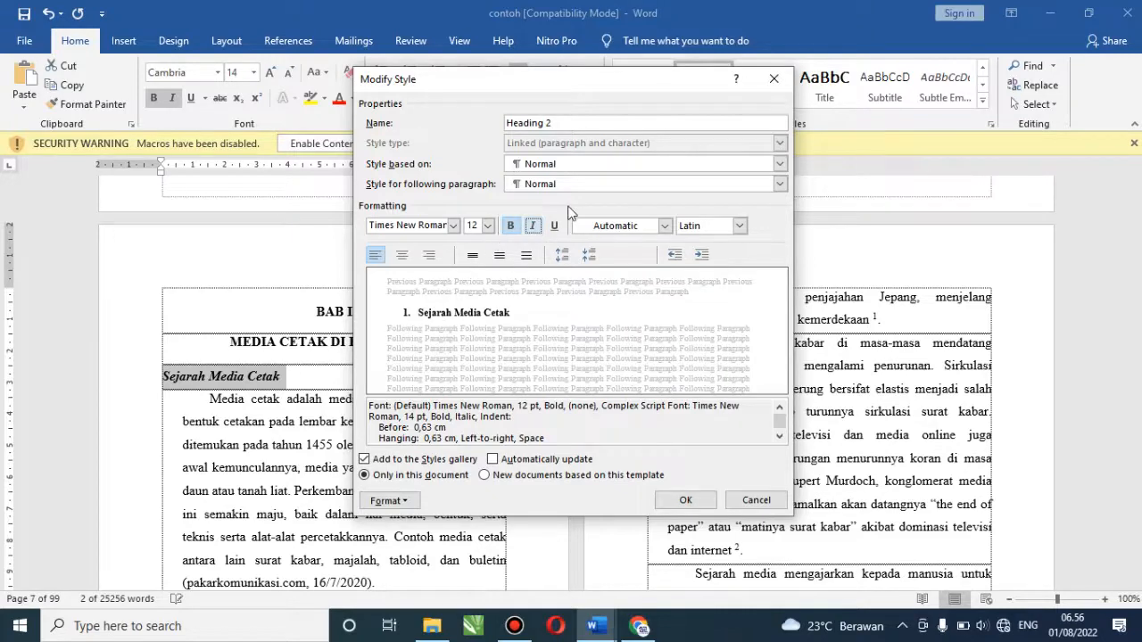
pyautogui.click(683, 501)
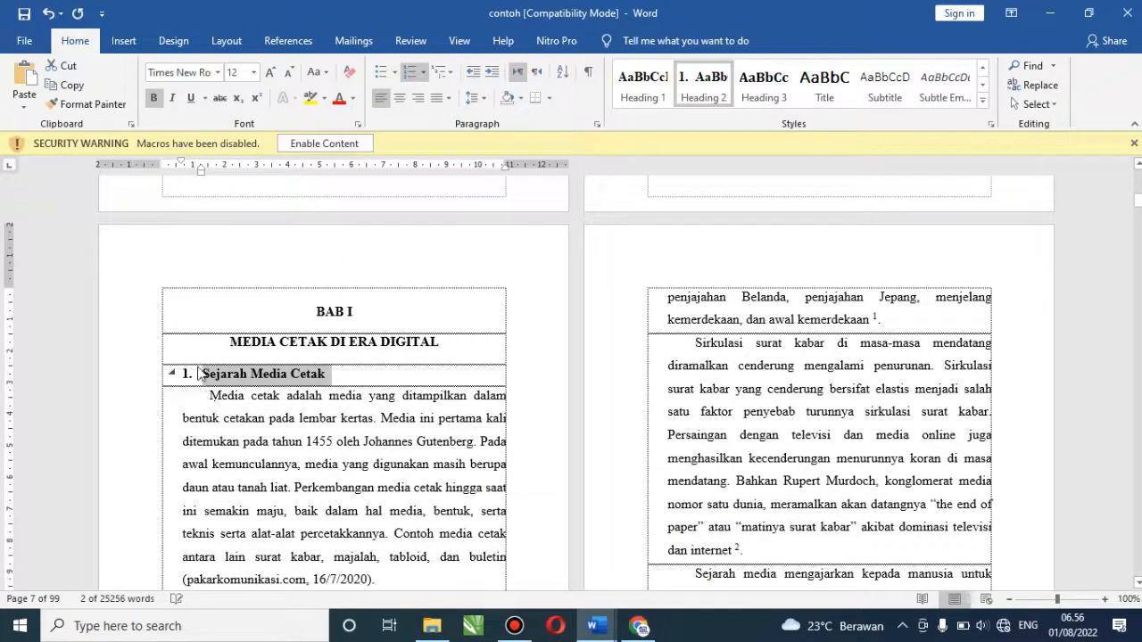
# Switch the Heading 2 style's numbering to the A. B. C. lettered format
pyautogui.rightClick(711, 98)
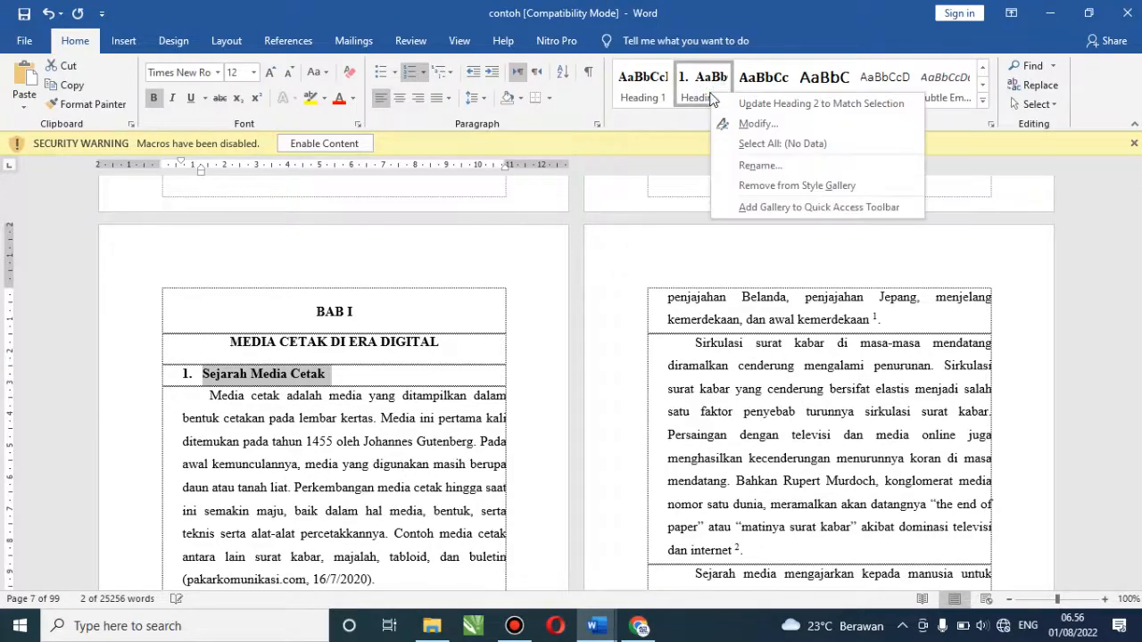
pyautogui.click(730, 125)
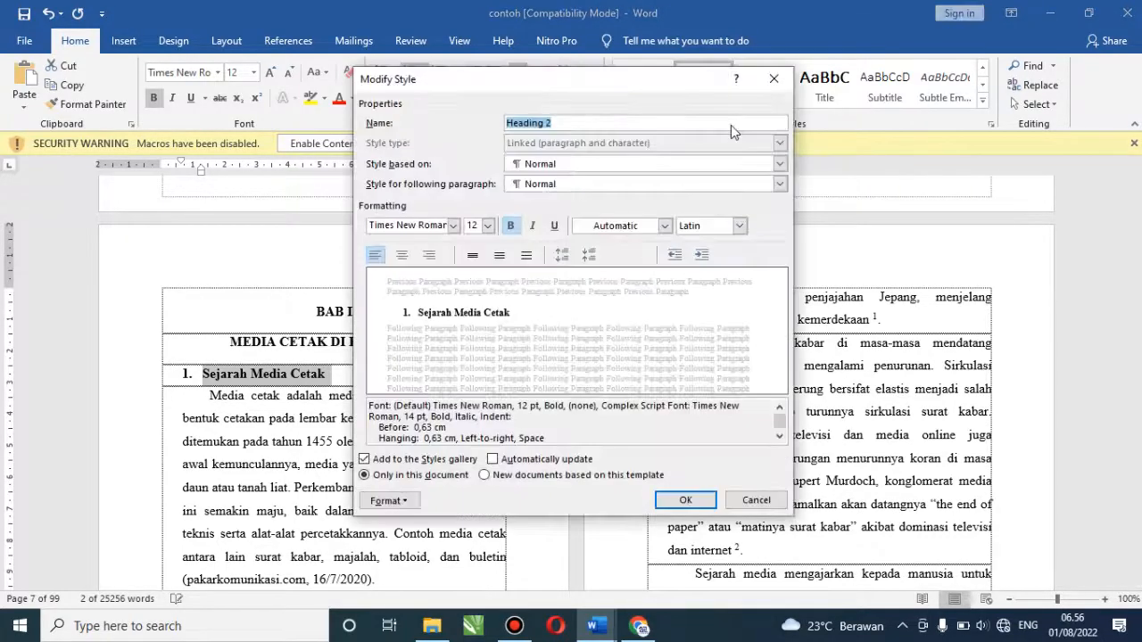
pyautogui.click(407, 505)
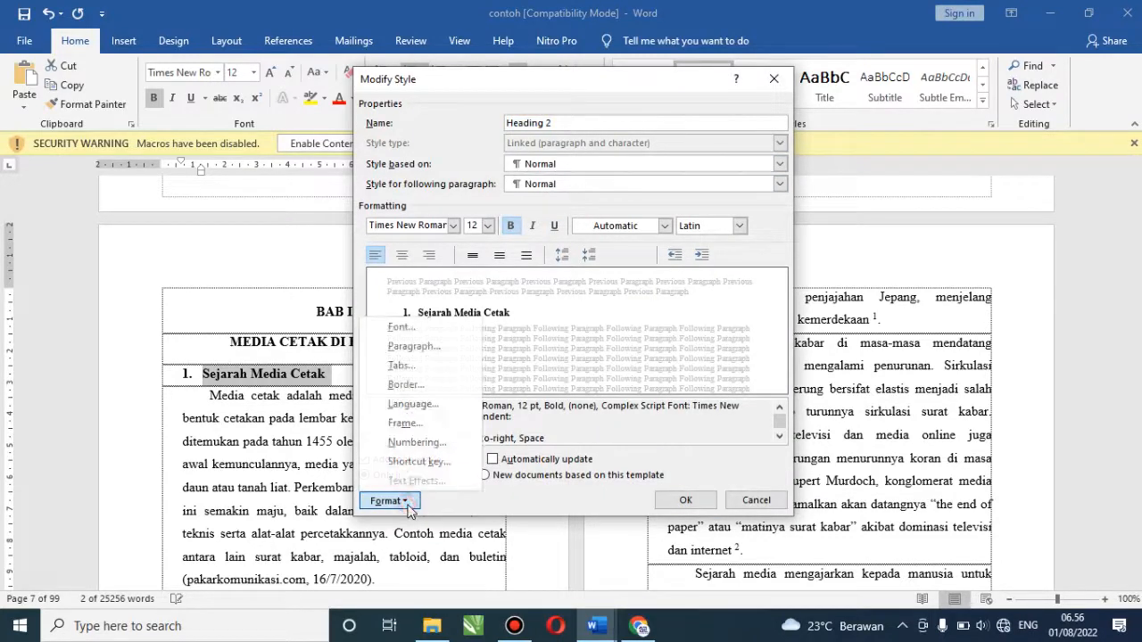
pyautogui.click(417, 442)
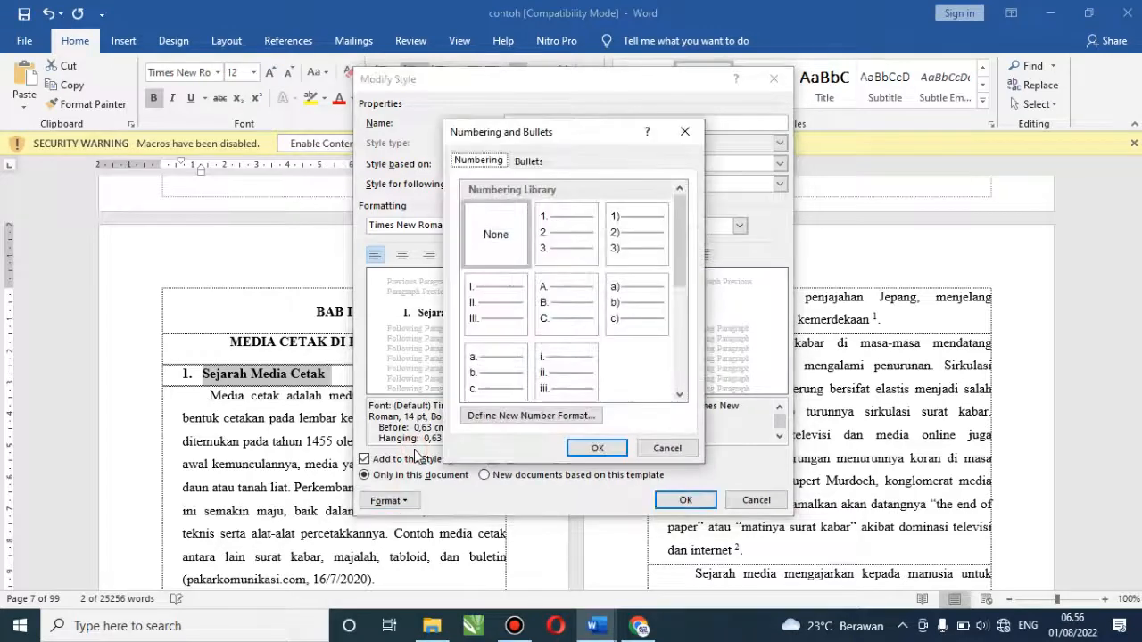
pyautogui.click(553, 311)
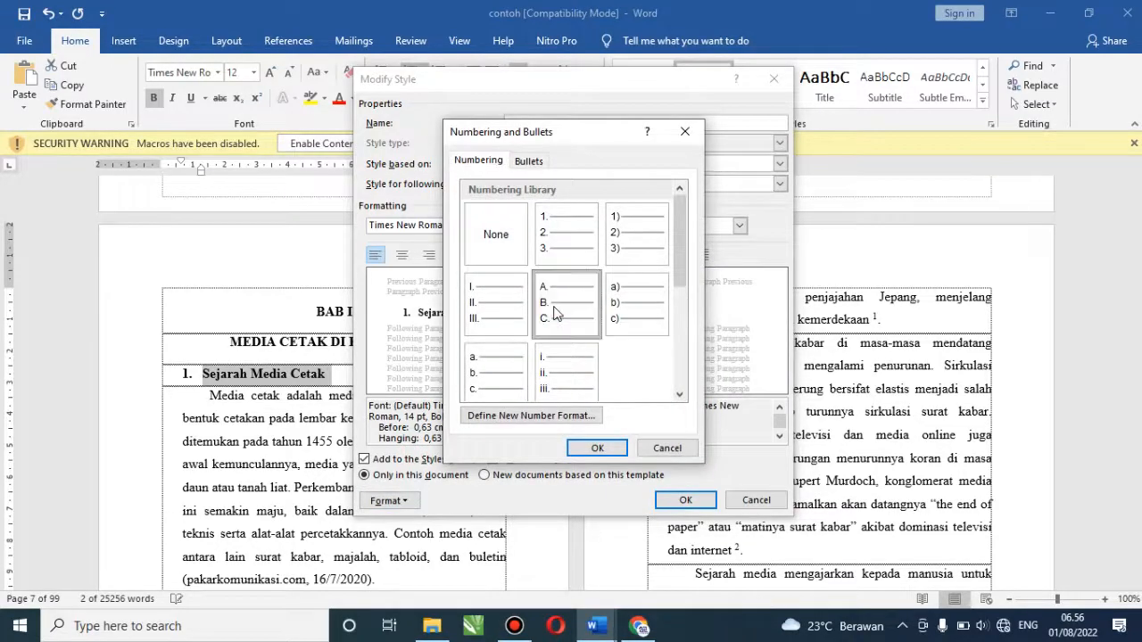
pyautogui.click(596, 446)
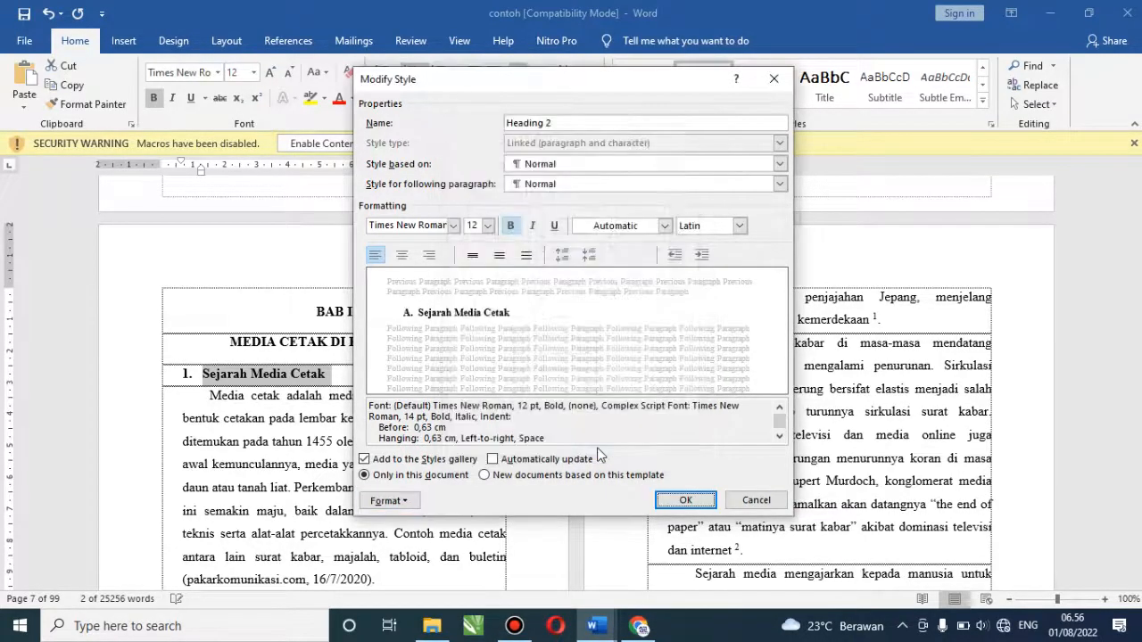
pyautogui.click(686, 501)
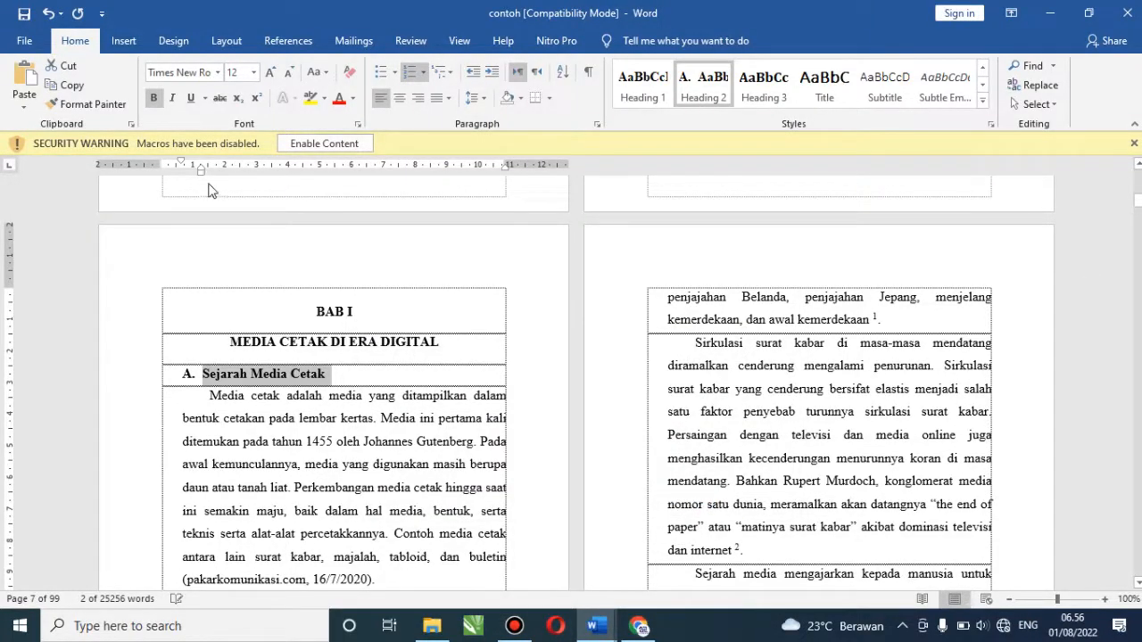
# Shift the A. Sejarah Media Cetak heading left and strip the old numbering from the next heading
pyautogui.moveTo(201, 173); pyautogui.dragTo(184, 177)
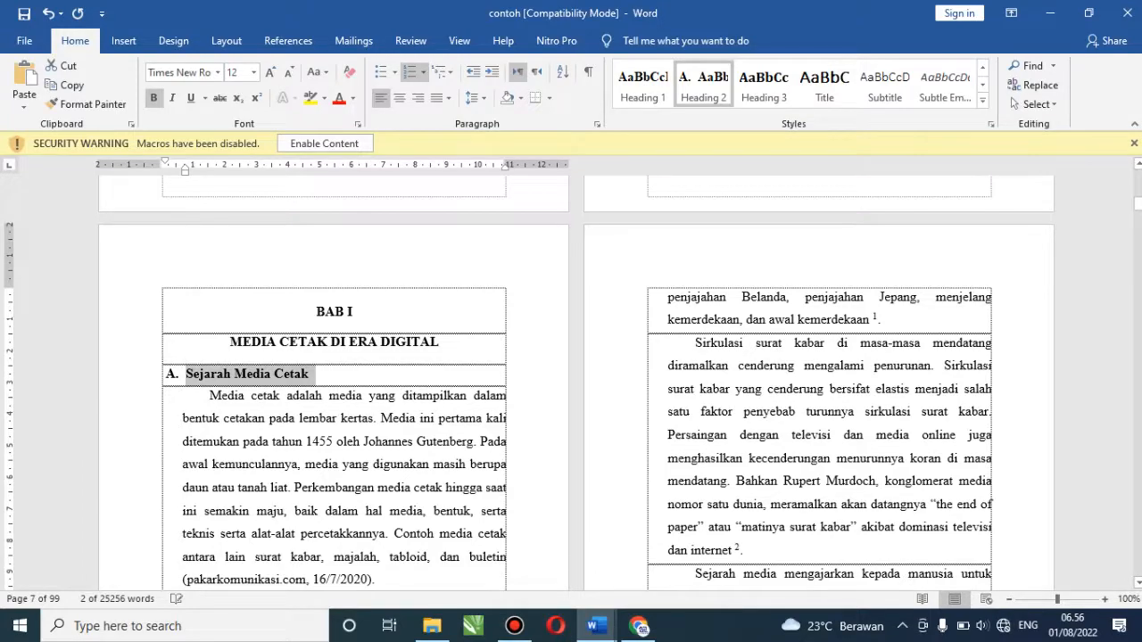
pyautogui.scroll(-10, 576, 380)
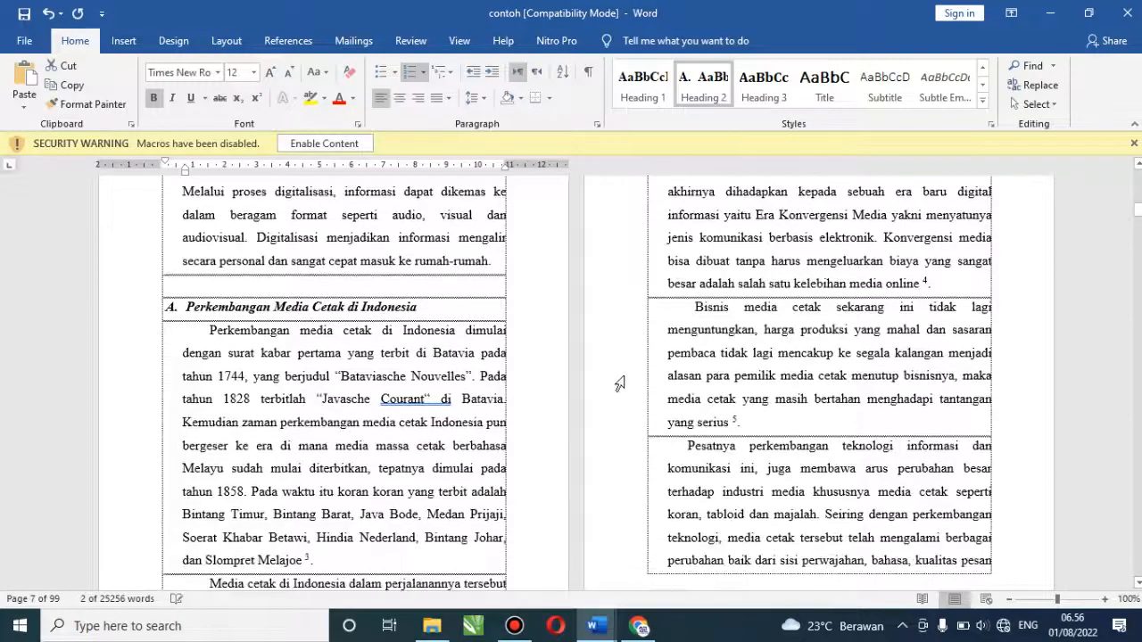
pyautogui.click(170, 307)
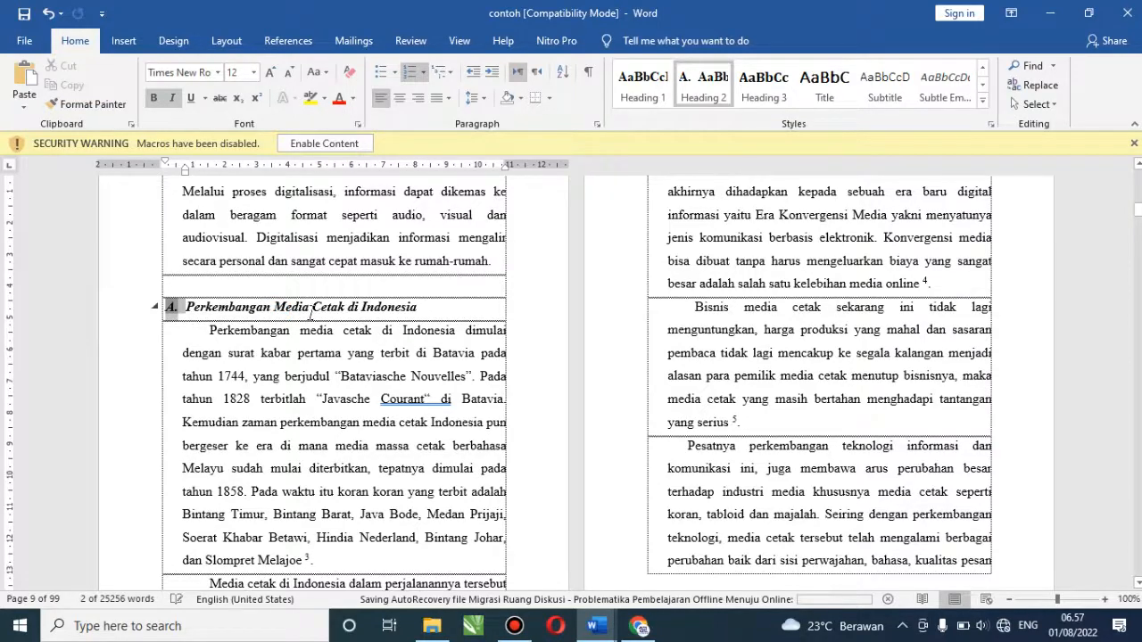
pyautogui.press('BackSpace')
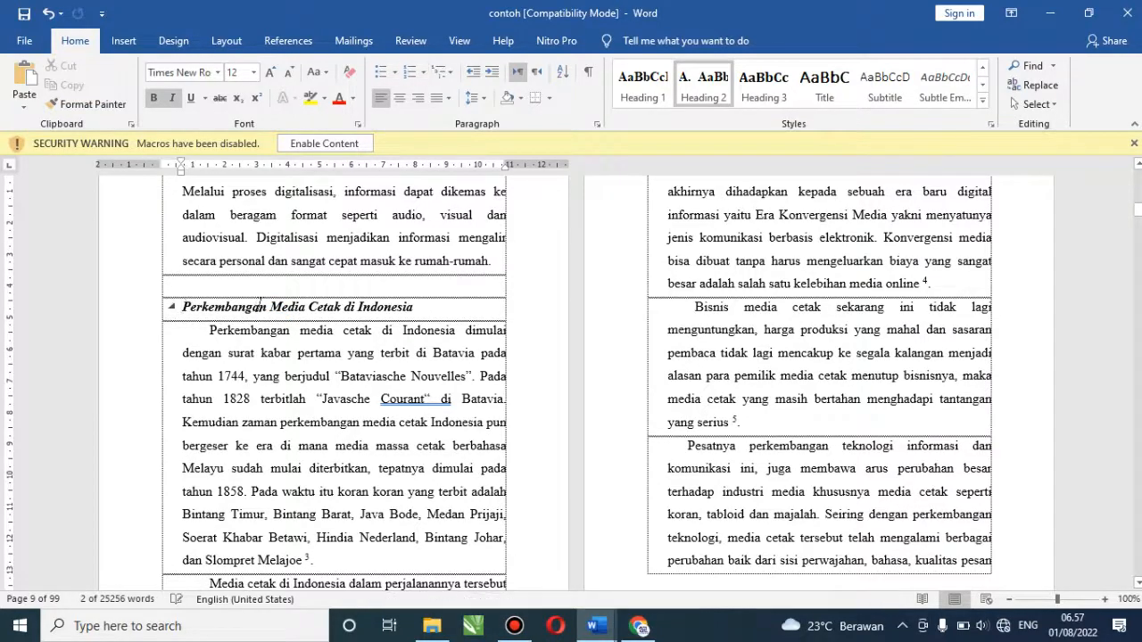
pyautogui.press('BackSpace')
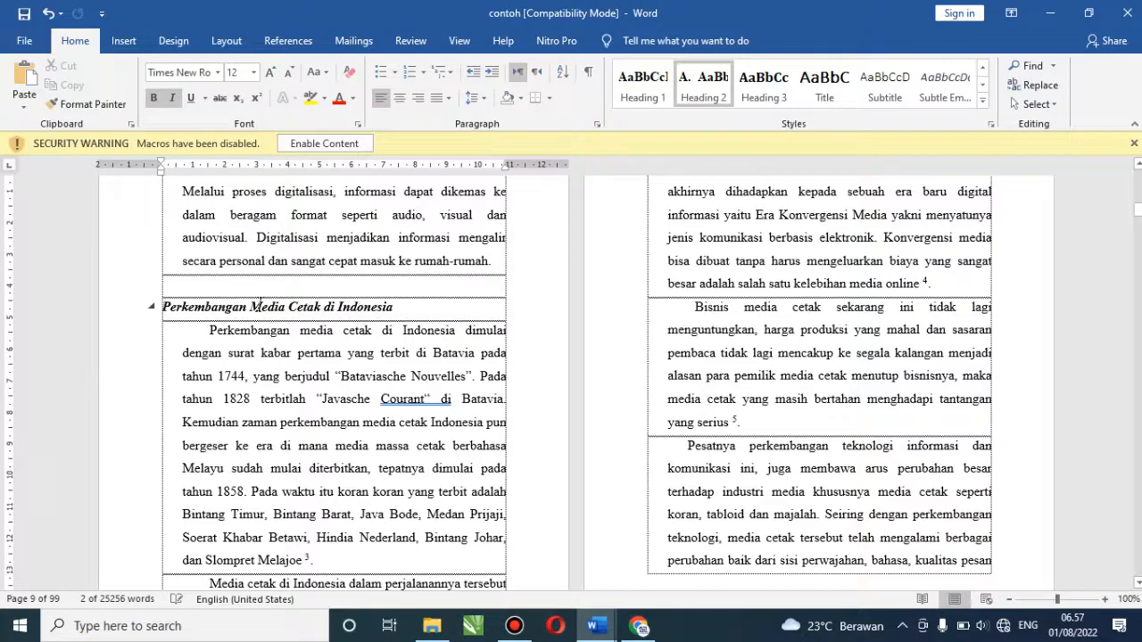
# Make 'Perubahan Media Cetak di Indonesia' a Heading 2 lettered B. and shift it left
pyautogui.click(760, 94)
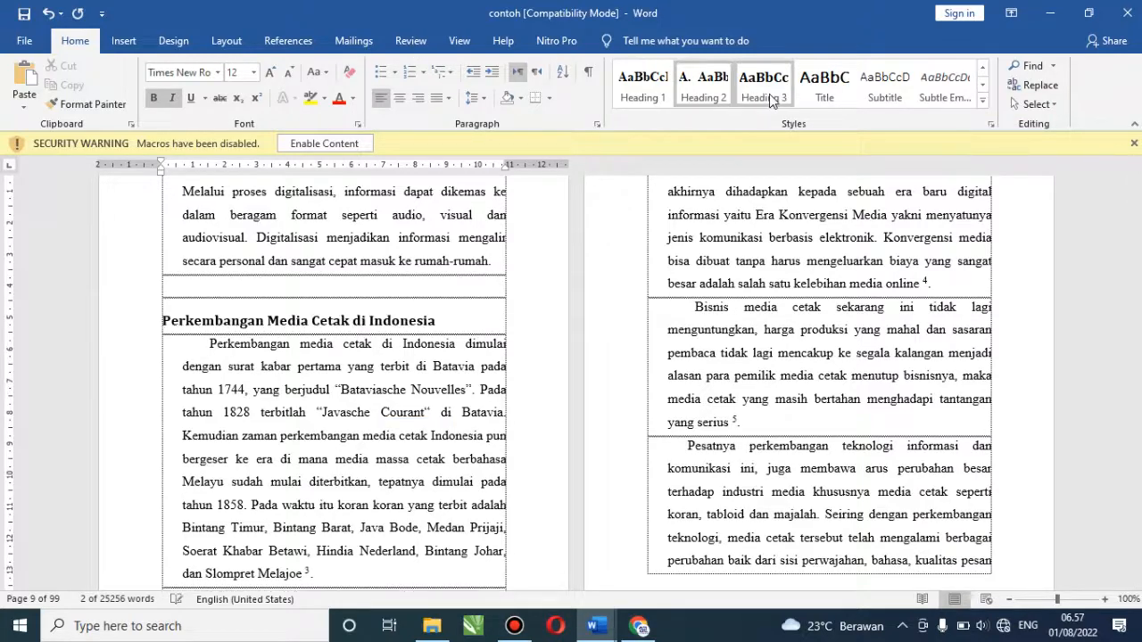
pyautogui.click(720, 89)
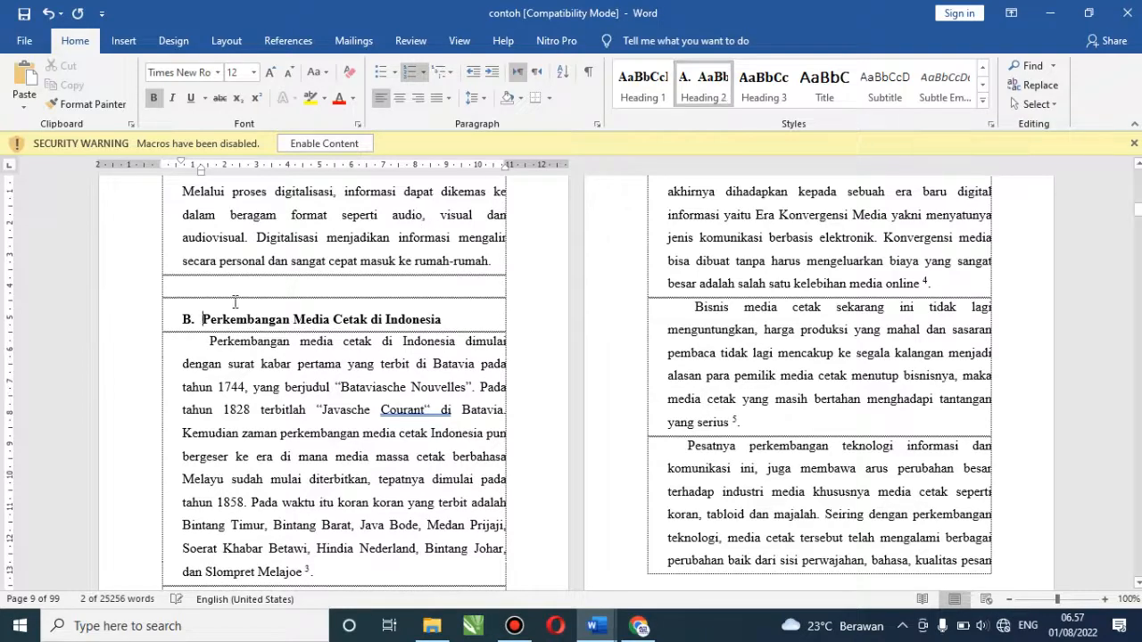
pyautogui.click(186, 318)
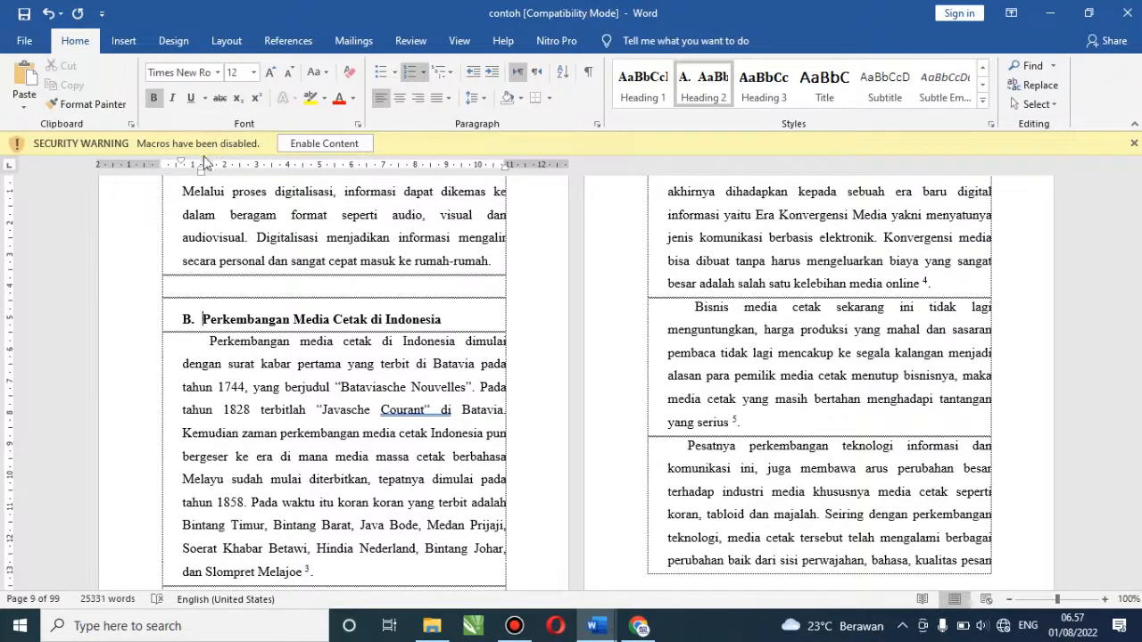
pyautogui.moveTo(203, 173); pyautogui.dragTo(183, 177)
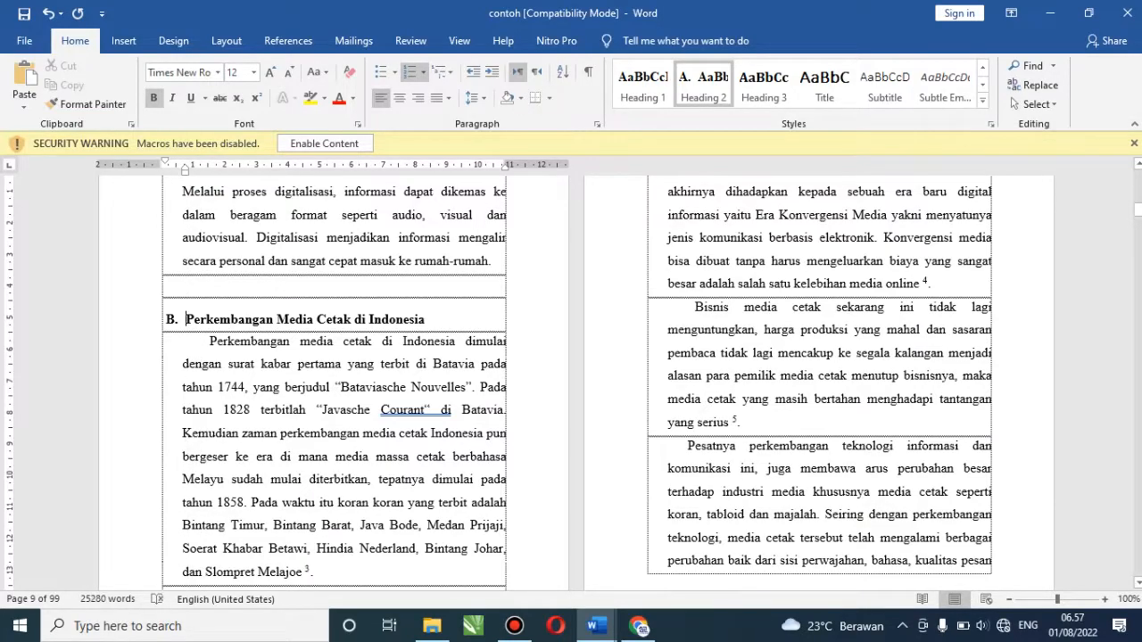
# Make the Eksistensi Media Cetak heading a Heading 2 lettered C. and shift it left
pyautogui.scroll(-12, 576, 384)
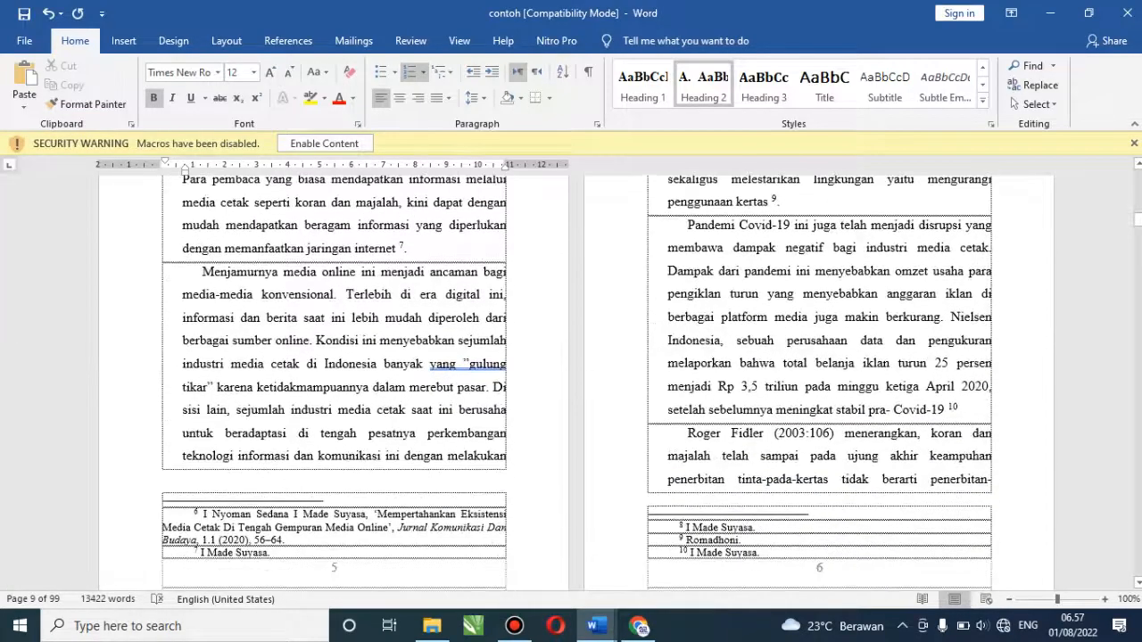
pyautogui.scroll(-15, 577, 383)
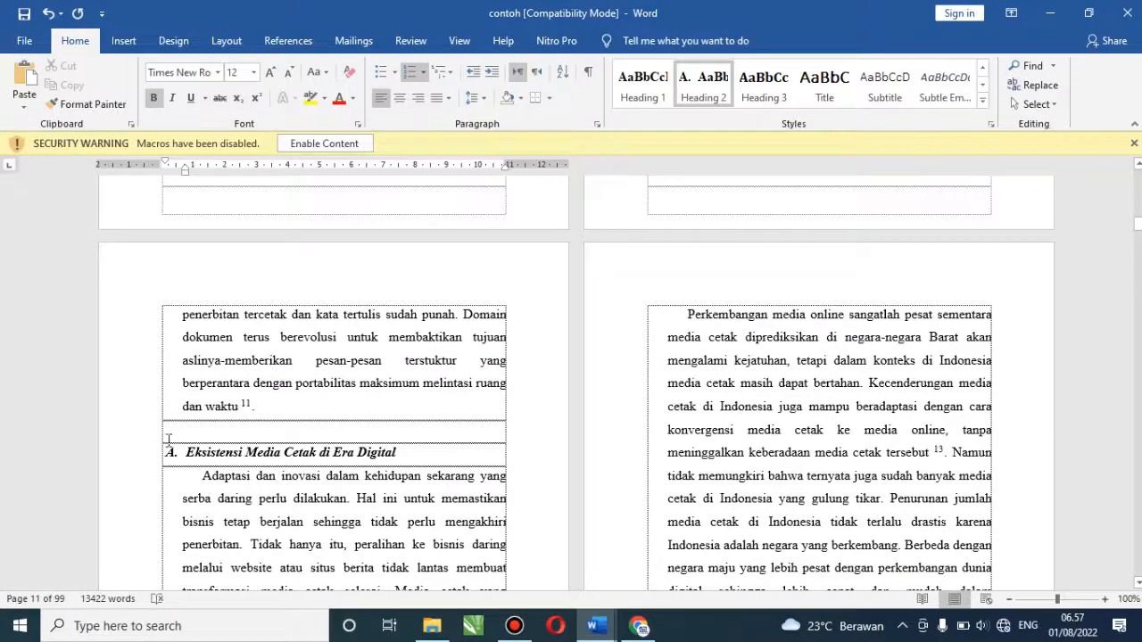
pyautogui.click(115, 466)
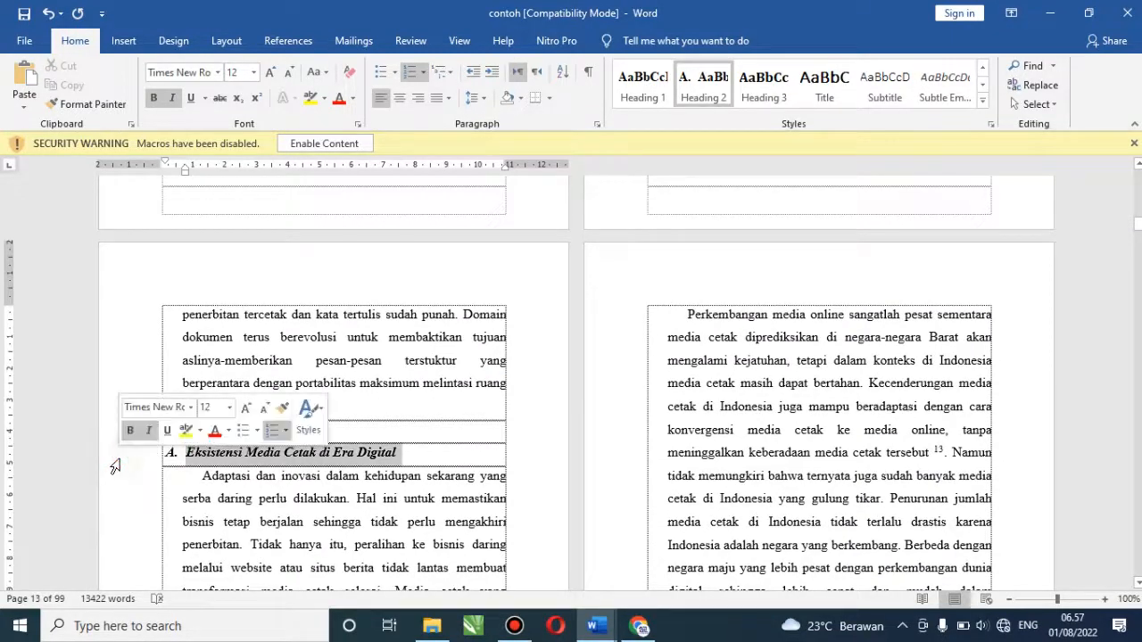
pyautogui.click(716, 88)
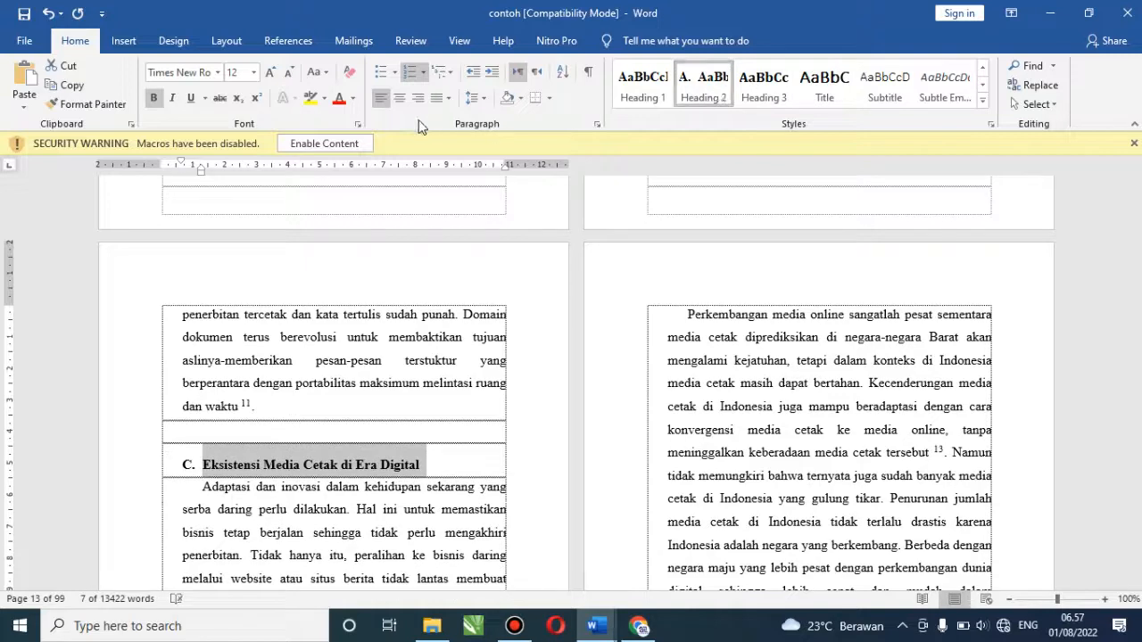
pyautogui.moveTo(201, 171); pyautogui.dragTo(183, 184)
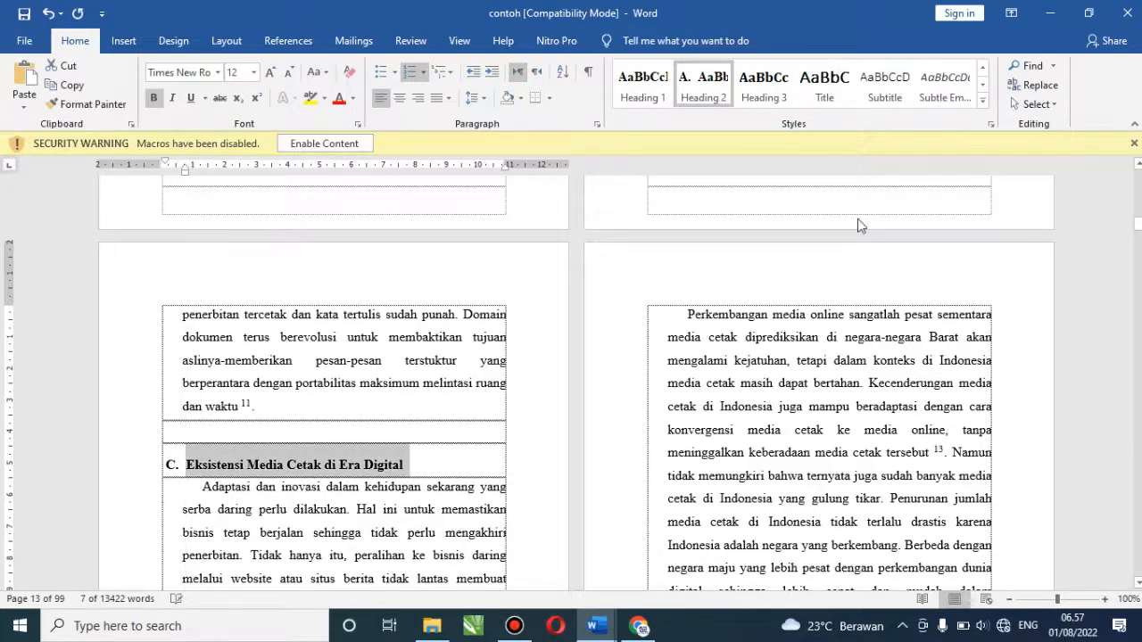
# Make the Migrasi dari Buku Cetak heading a Heading 2 lettered D. and shift it left
pyautogui.scroll(-15, 575, 384)
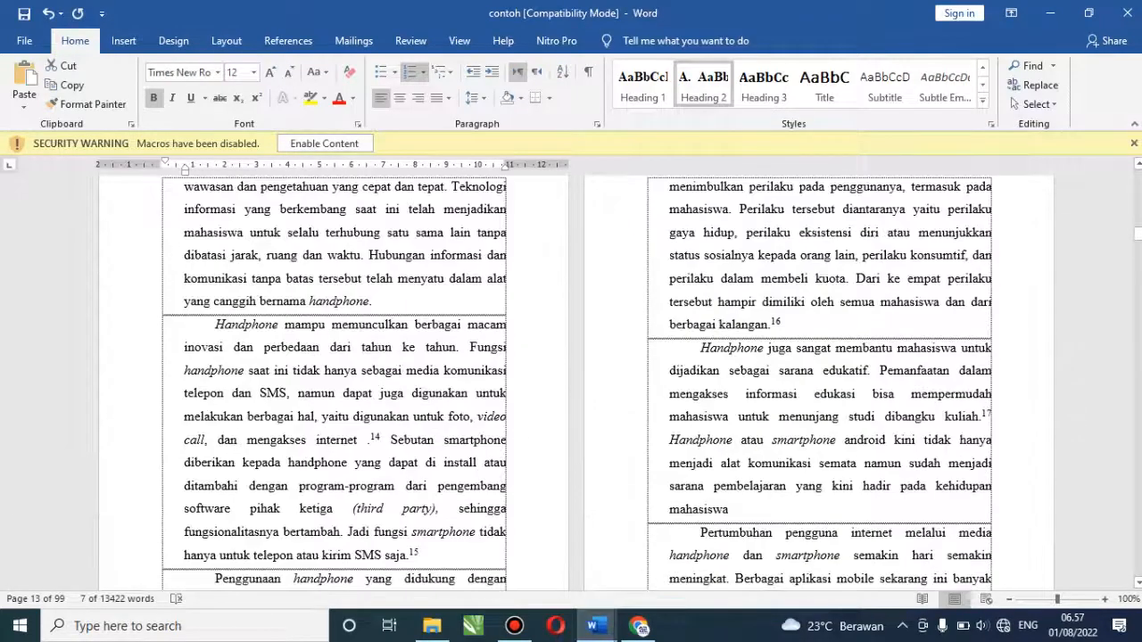
pyautogui.scroll(5, 734, 283)
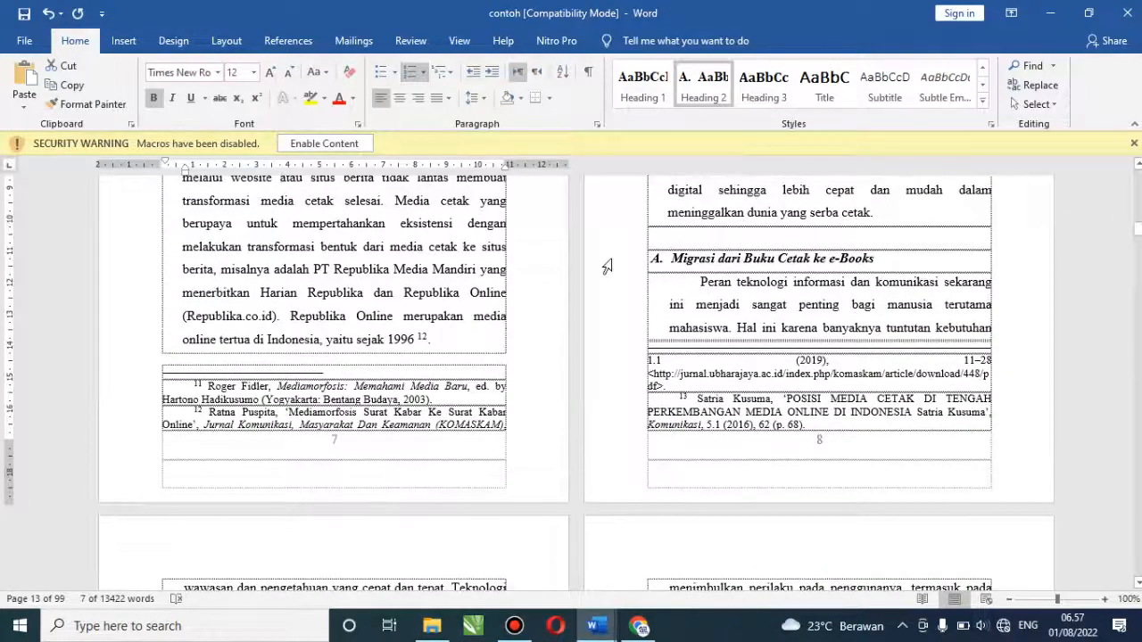
pyautogui.click(608, 259)
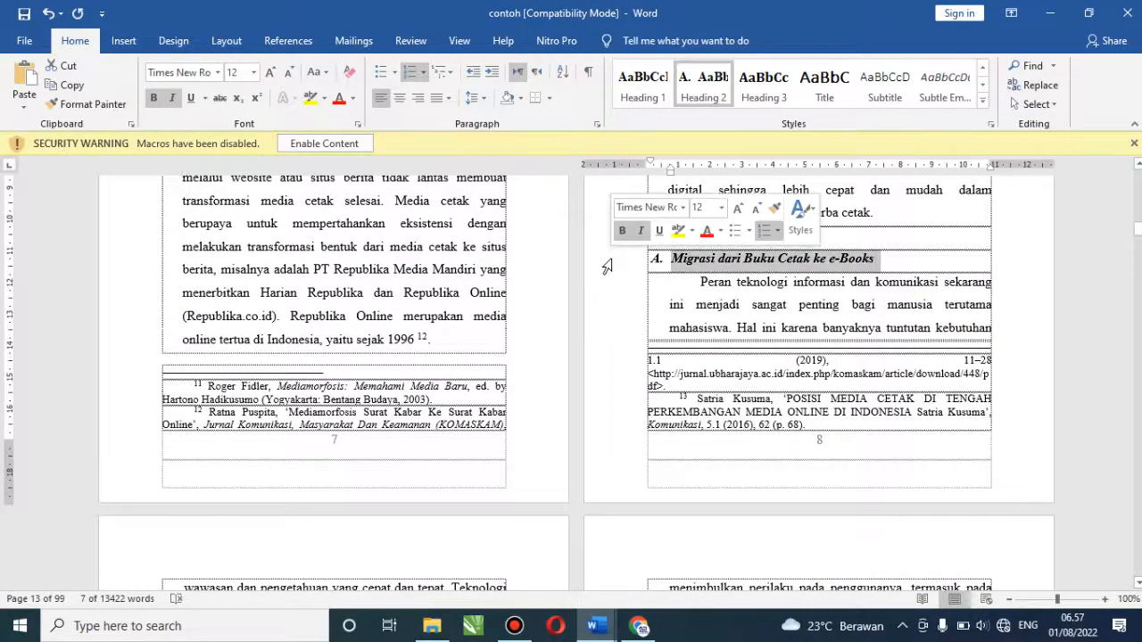
pyautogui.click(712, 98)
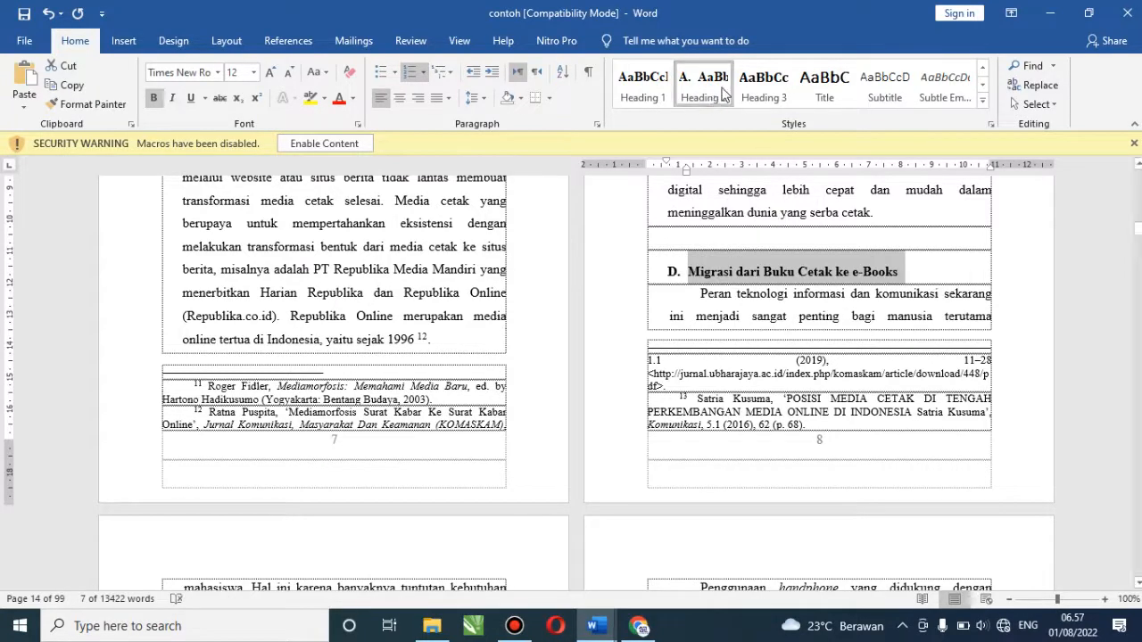
pyautogui.moveTo(686, 173); pyautogui.dragTo(670, 182)
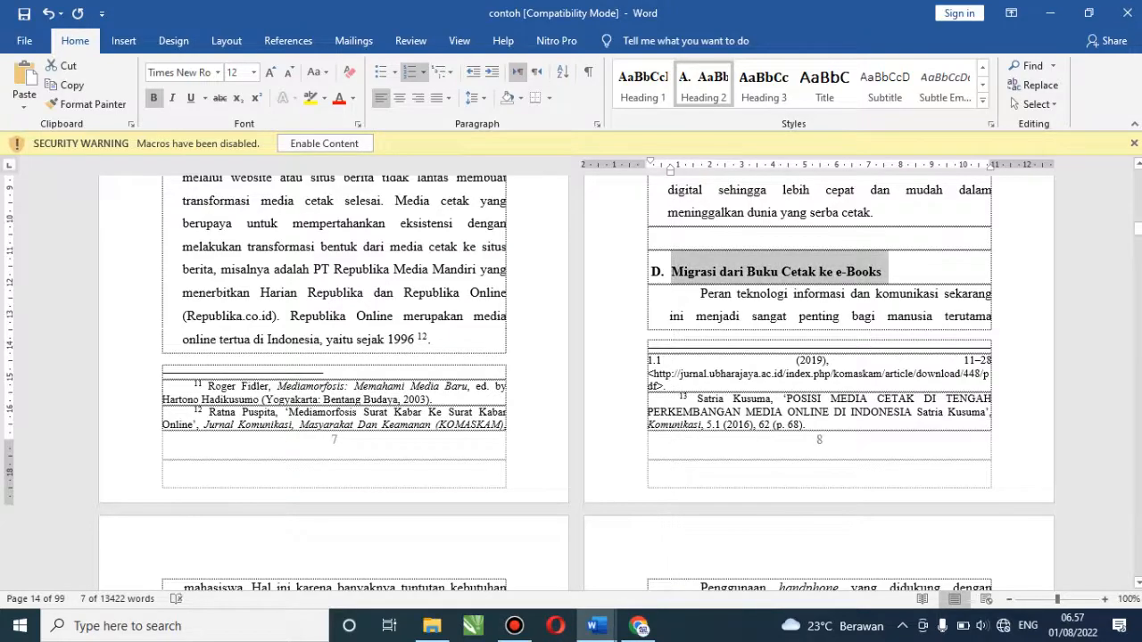
# Make 'Digitalisasi dan Perubahan Sosial Dalam Wacana Teori' a Heading 2 lettered E., pulled left onto one line
pyautogui.scroll(-15, 577, 384)
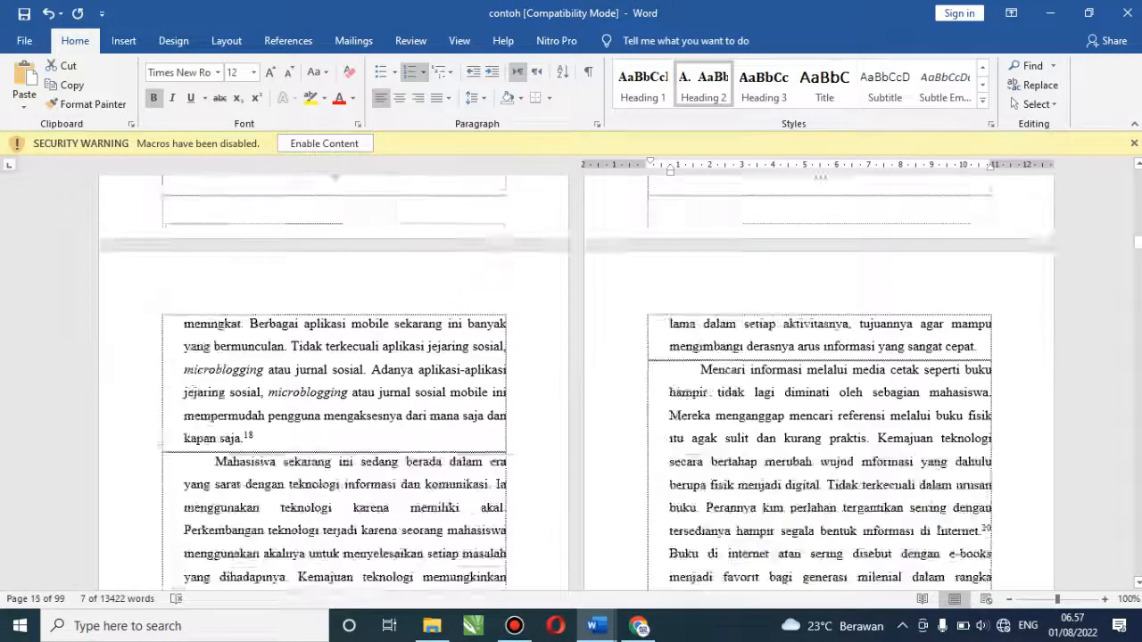
pyautogui.scroll(-10, 576, 383)
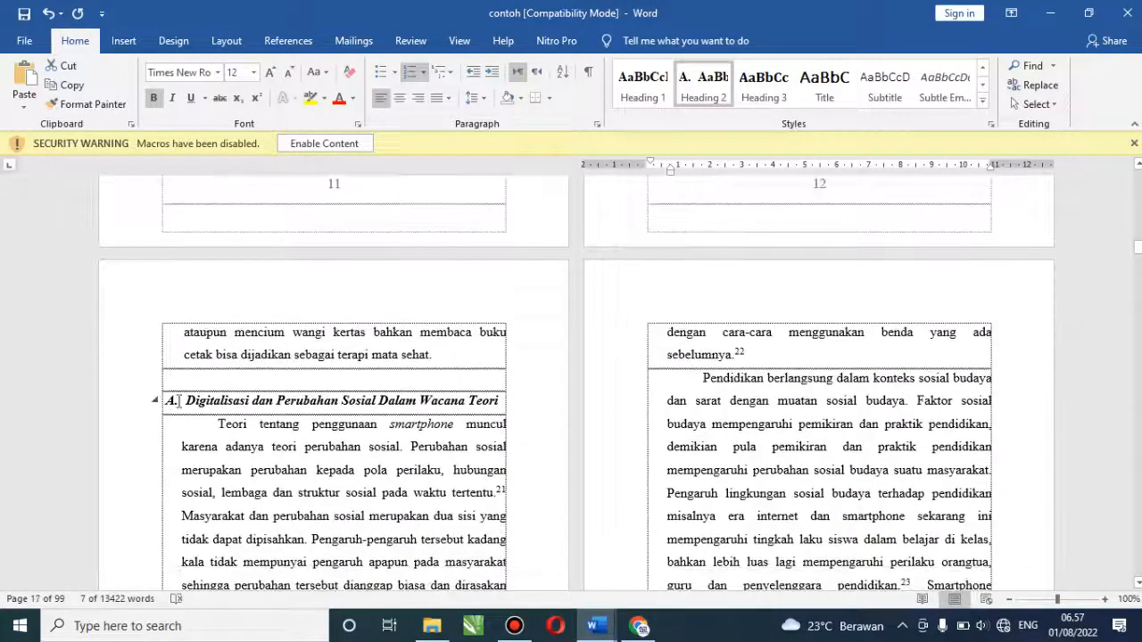
pyautogui.click(110, 411)
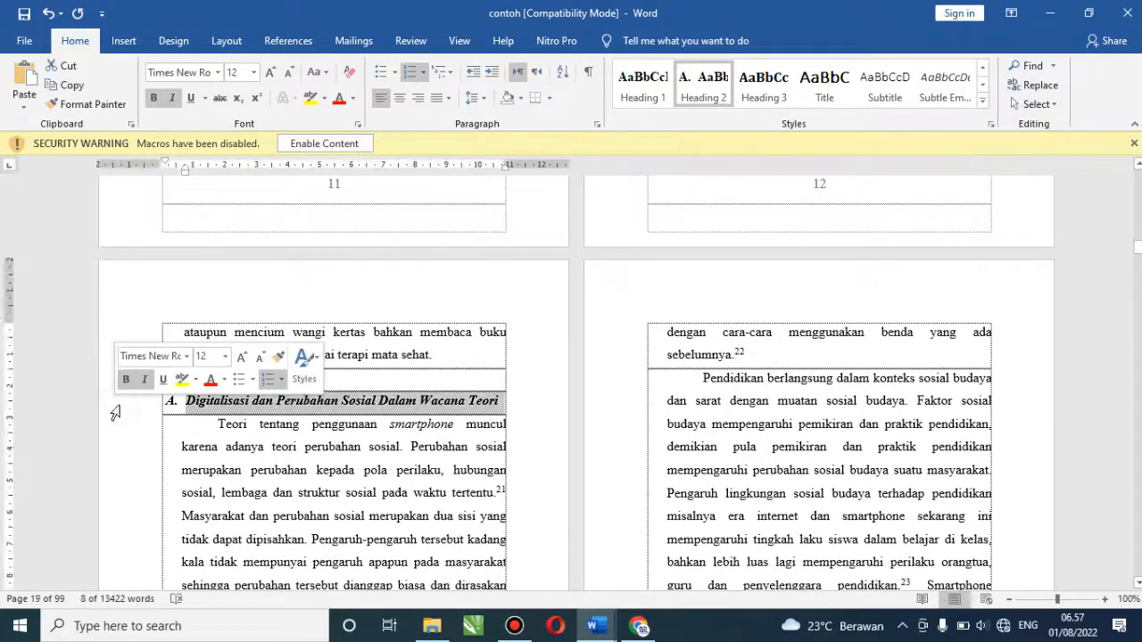
pyautogui.click(714, 103)
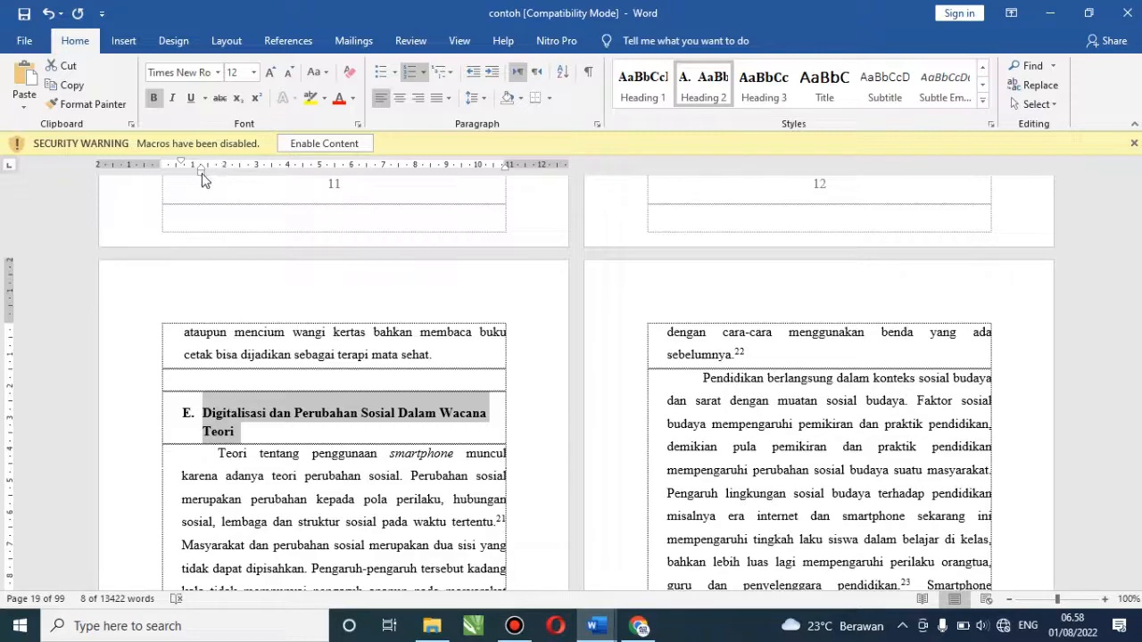
pyautogui.moveTo(202, 171); pyautogui.dragTo(185, 171)
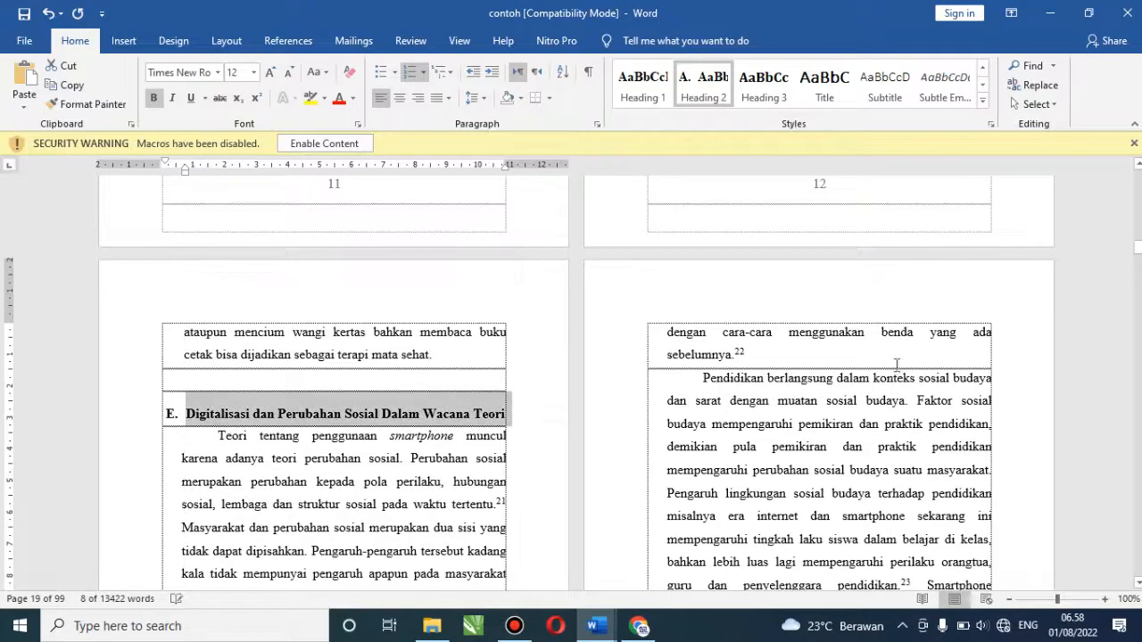
pyautogui.scroll(-10, 571, 384)
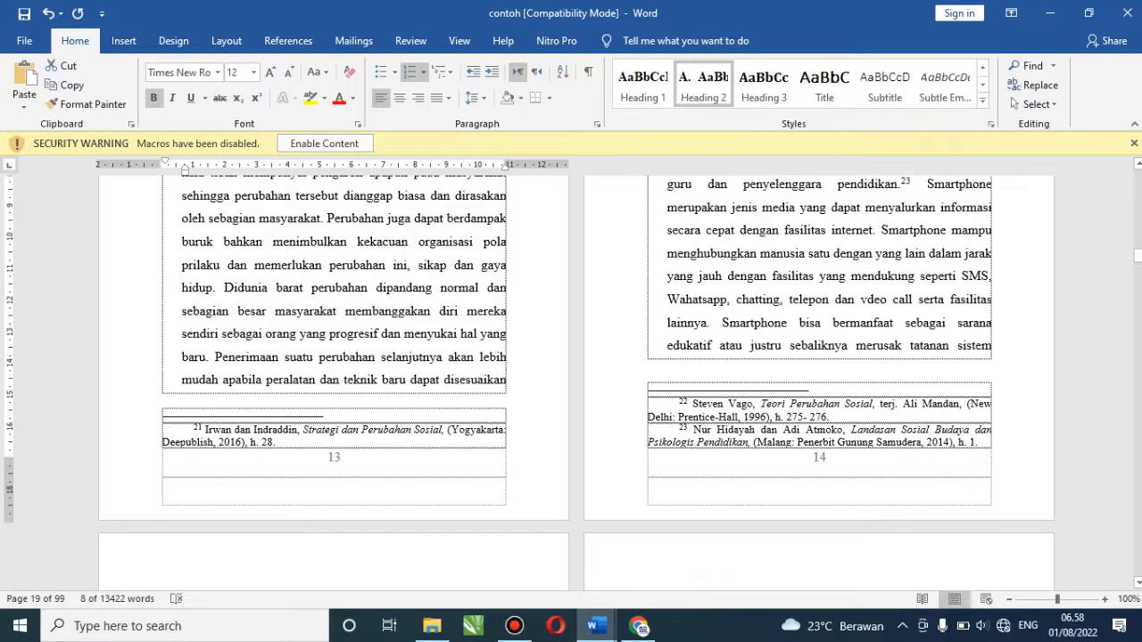
pyautogui.scroll(-15, 571, 383)
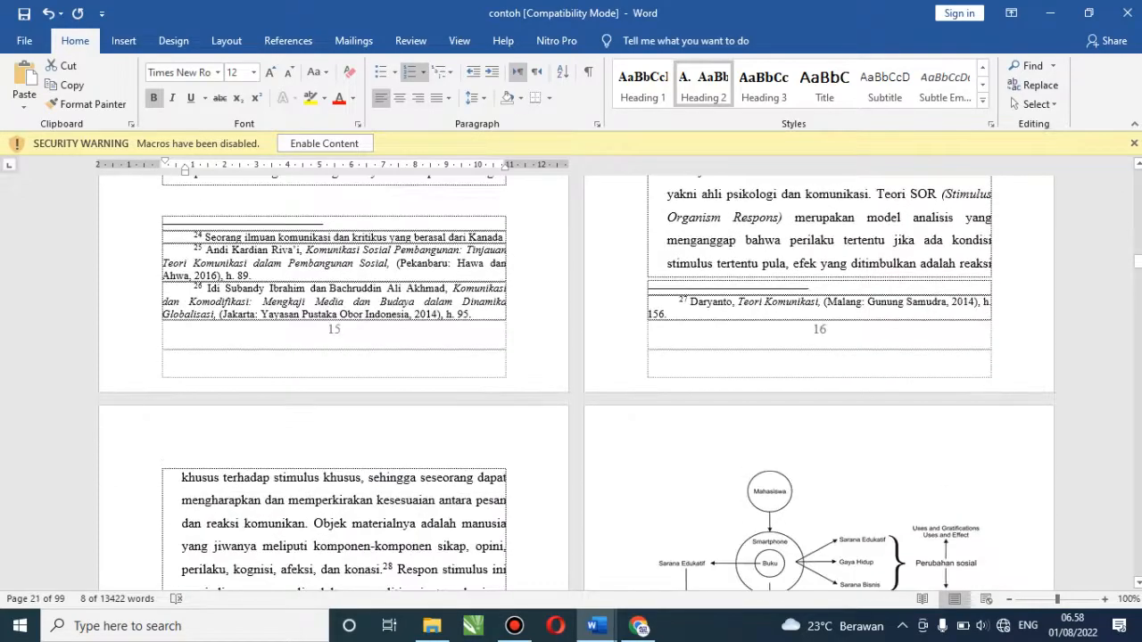
pyautogui.scroll(-15, 576, 382)
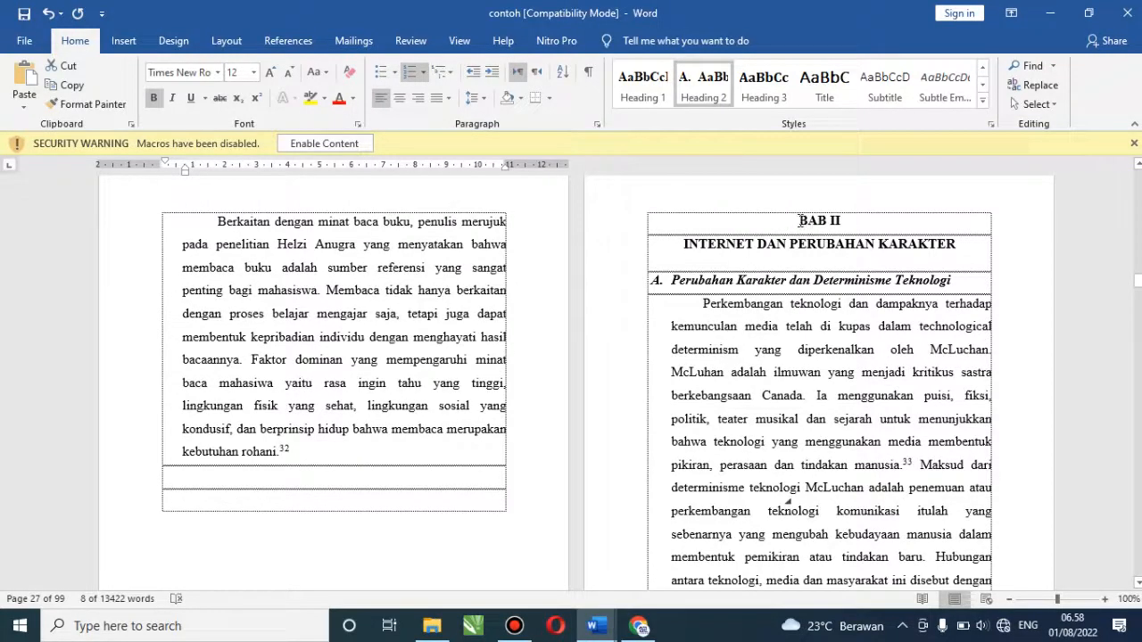
# Apply Heading 1 to BAB II and its title 'INTERNET DAN PERUBAHAN KARAKTER'
pyautogui.moveTo(797, 219); pyautogui.dragTo(913, 241)
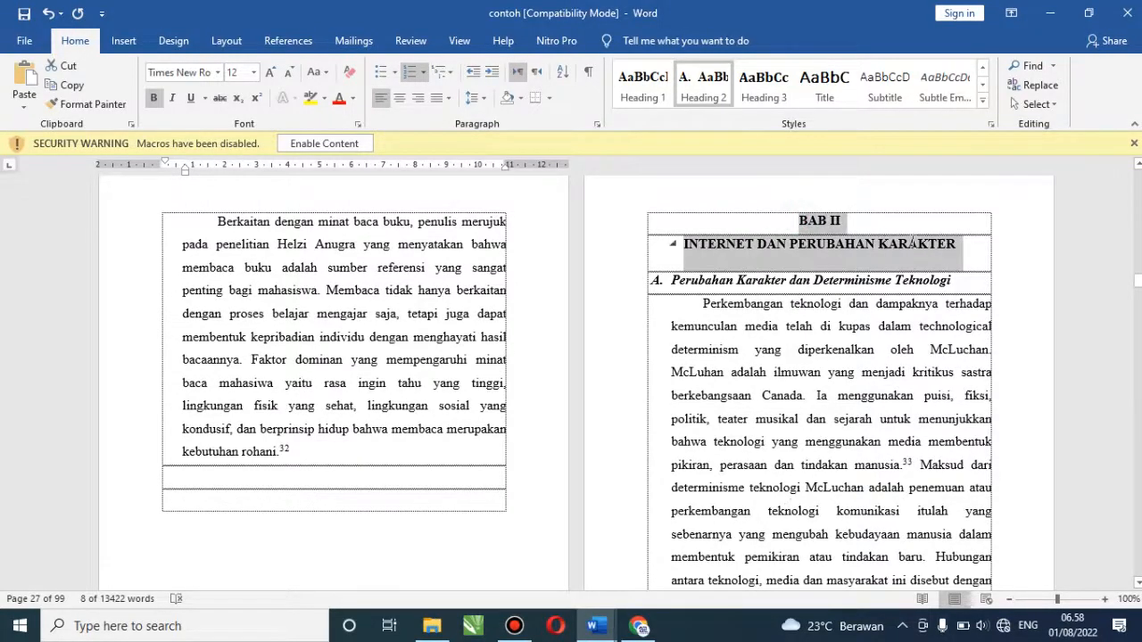
pyautogui.click(652, 99)
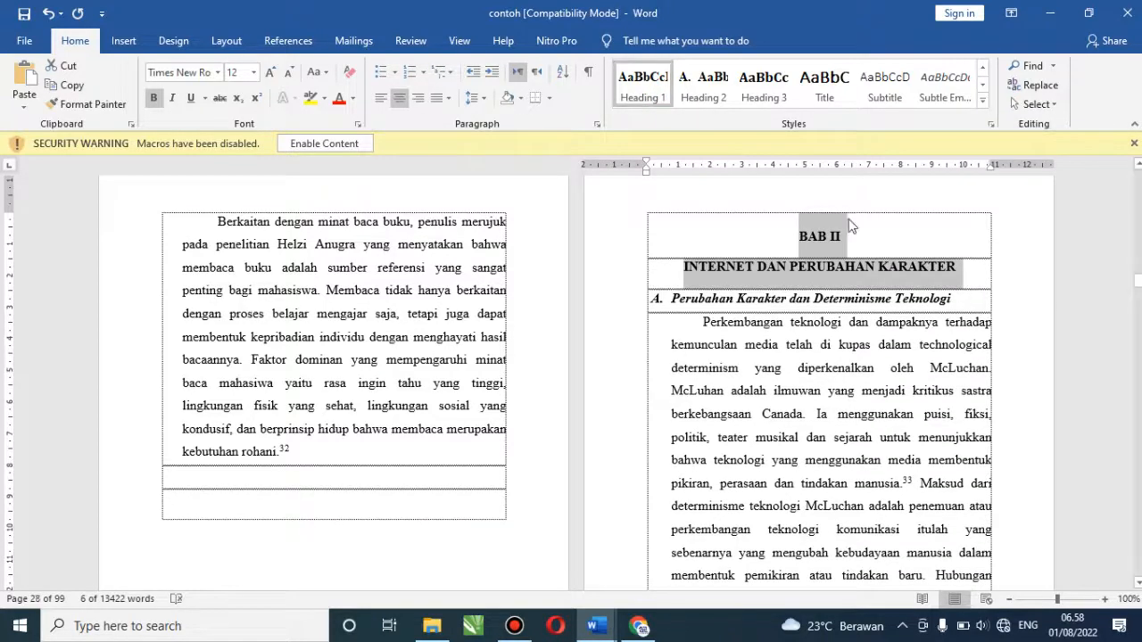
pyautogui.click(703, 298)
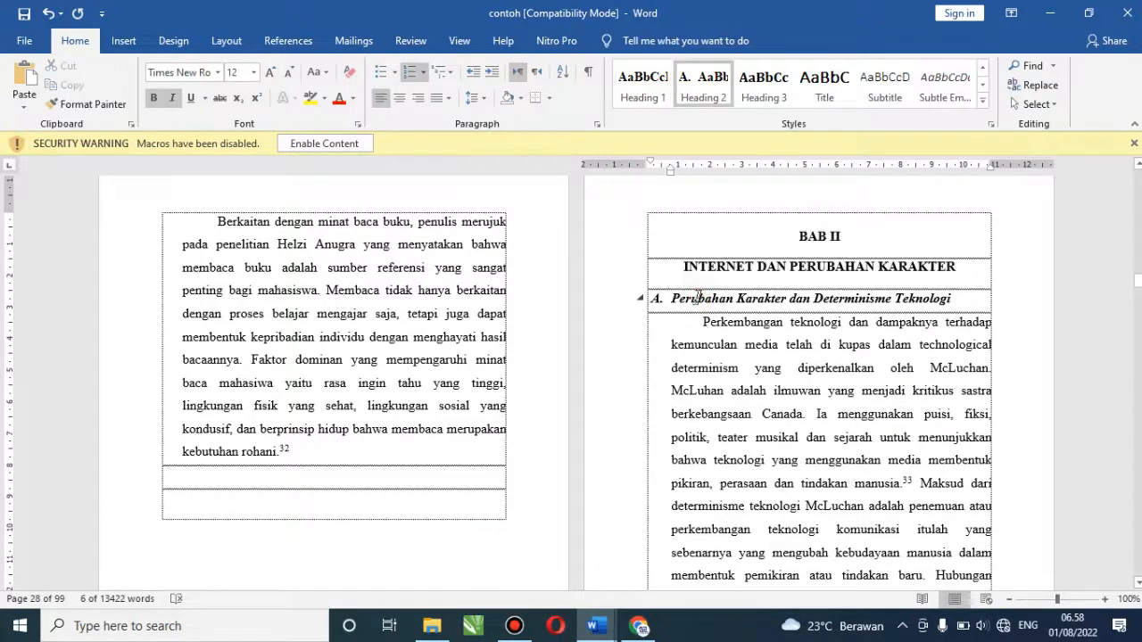
pyautogui.click(610, 305)
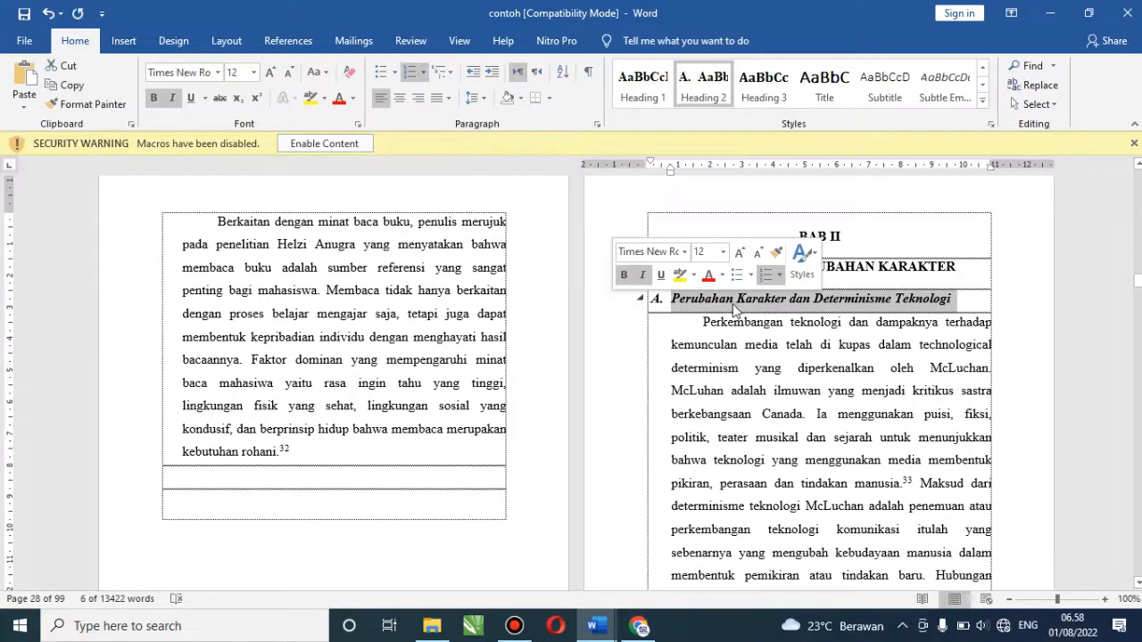
# Apply Heading 2 to 'Perubahan Karakter dan Determinisme Teknologi', keeping its automatic F. numbering
pyautogui.click(701, 86)
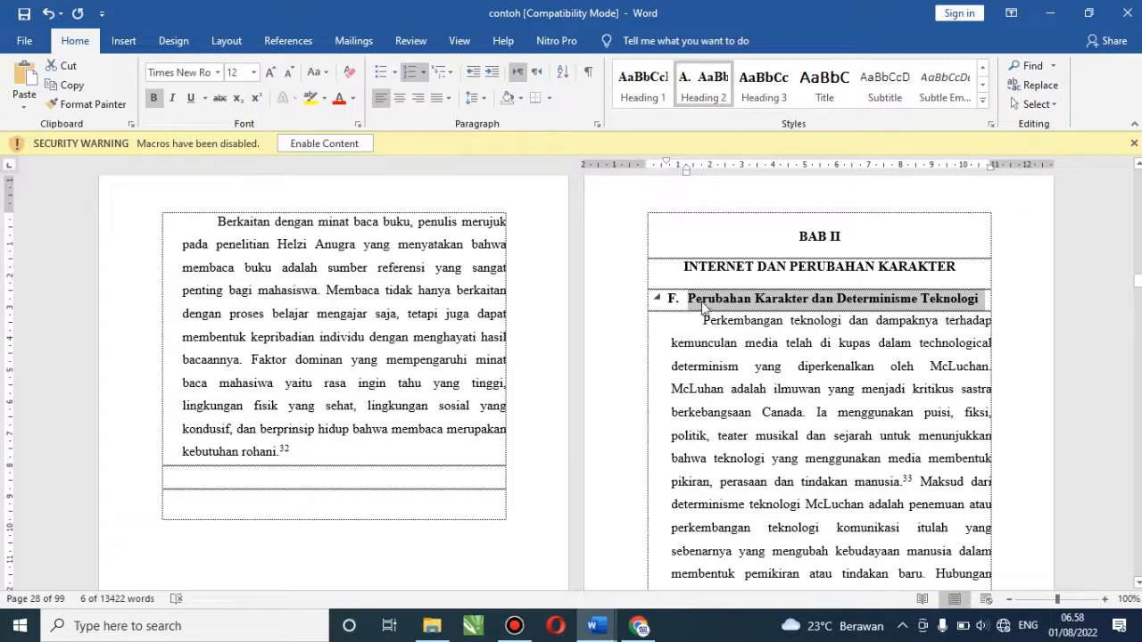
pyautogui.rightClick(707, 306)
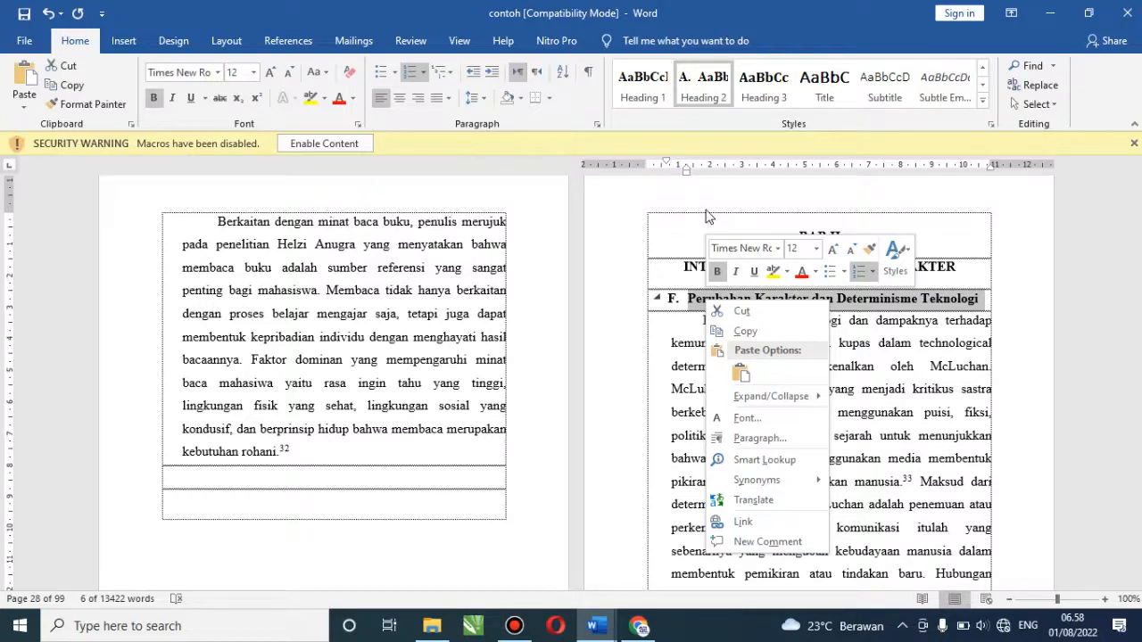
pyautogui.click(689, 301)
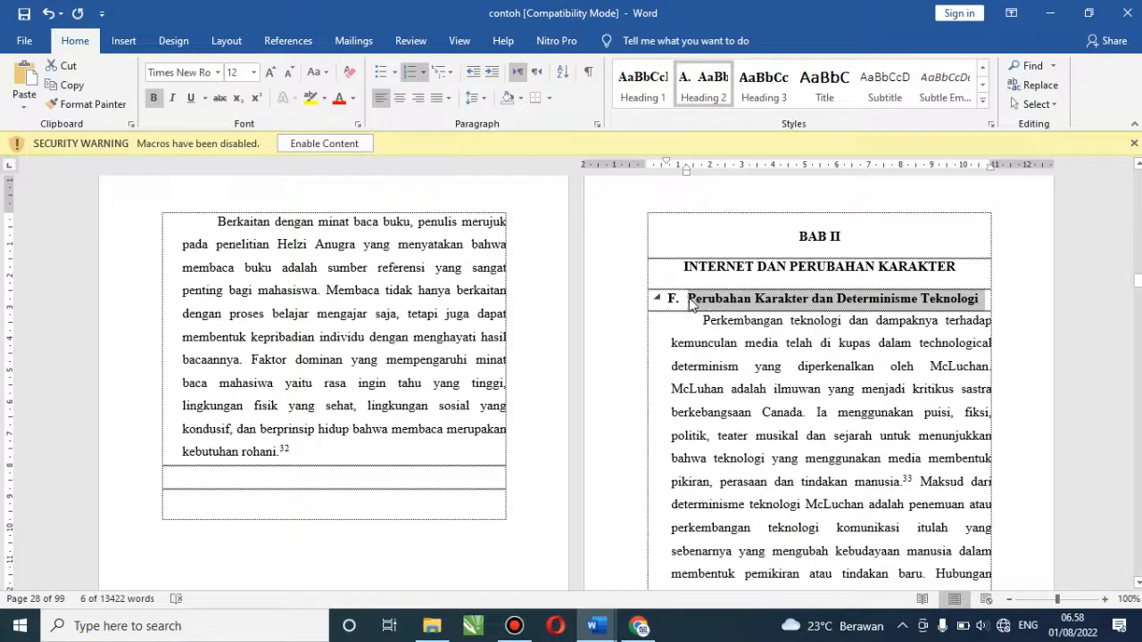
pyautogui.click(691, 302)
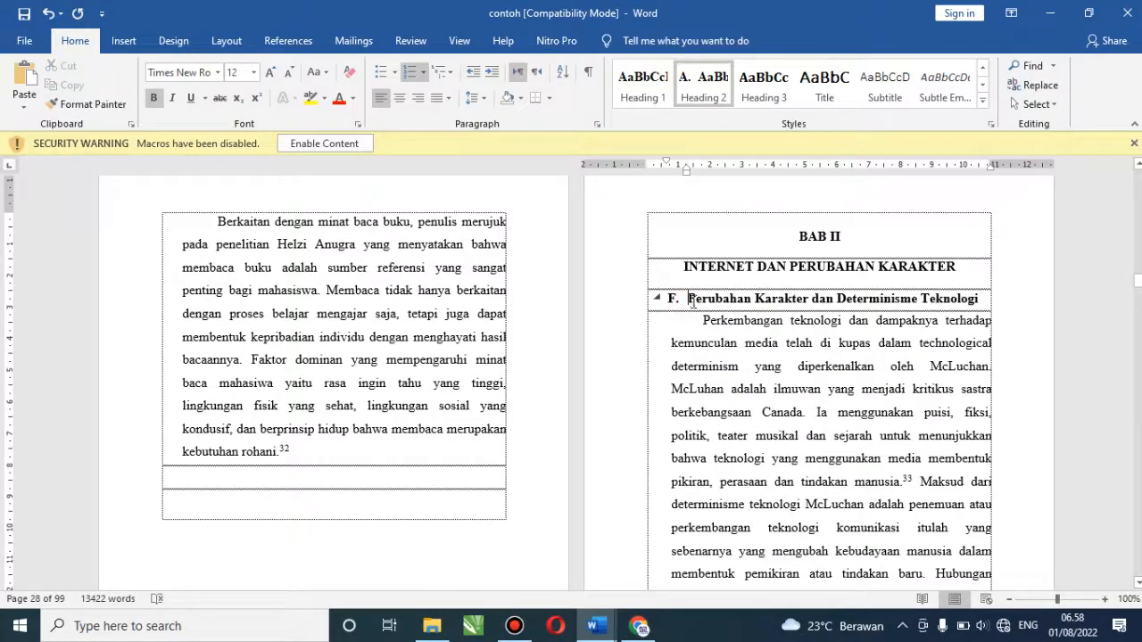
pyautogui.press('BackSpace')
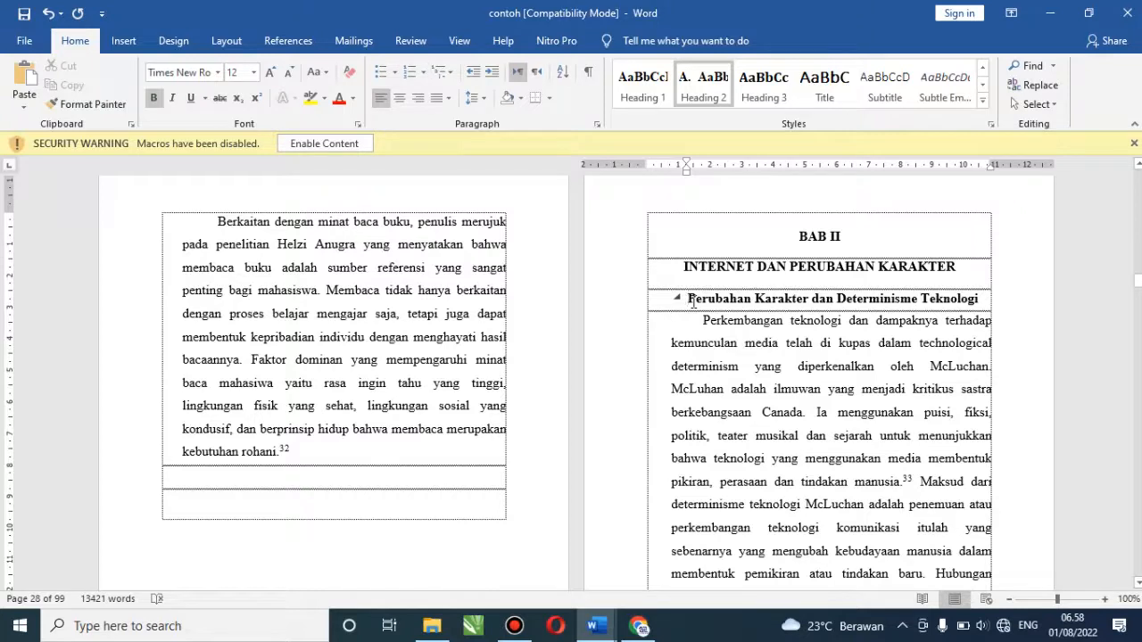
pyautogui.write('A.')
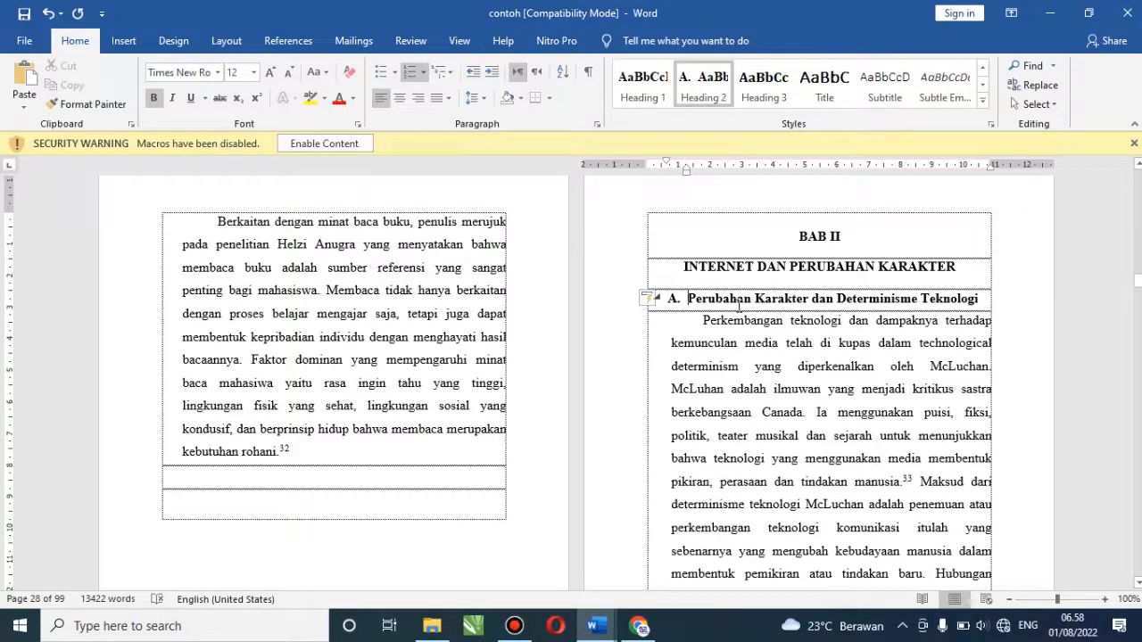
pyautogui.hotkey('ctrl', 'z')
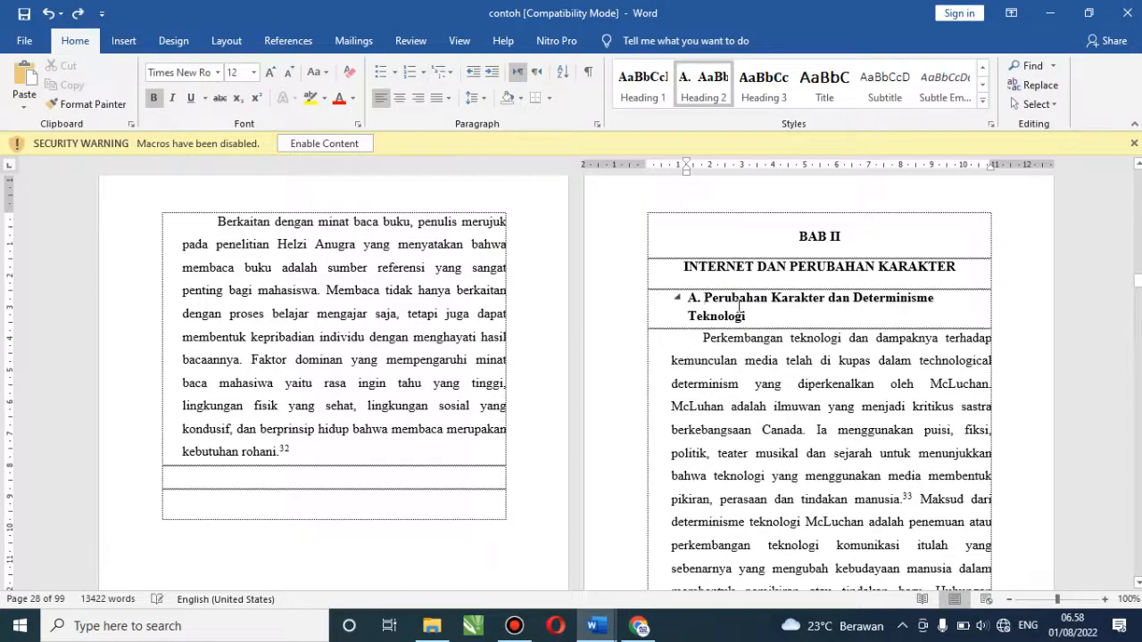
pyautogui.hotkey('ctrl', 'z')
pyautogui.hotkey('ctrl', 'z')
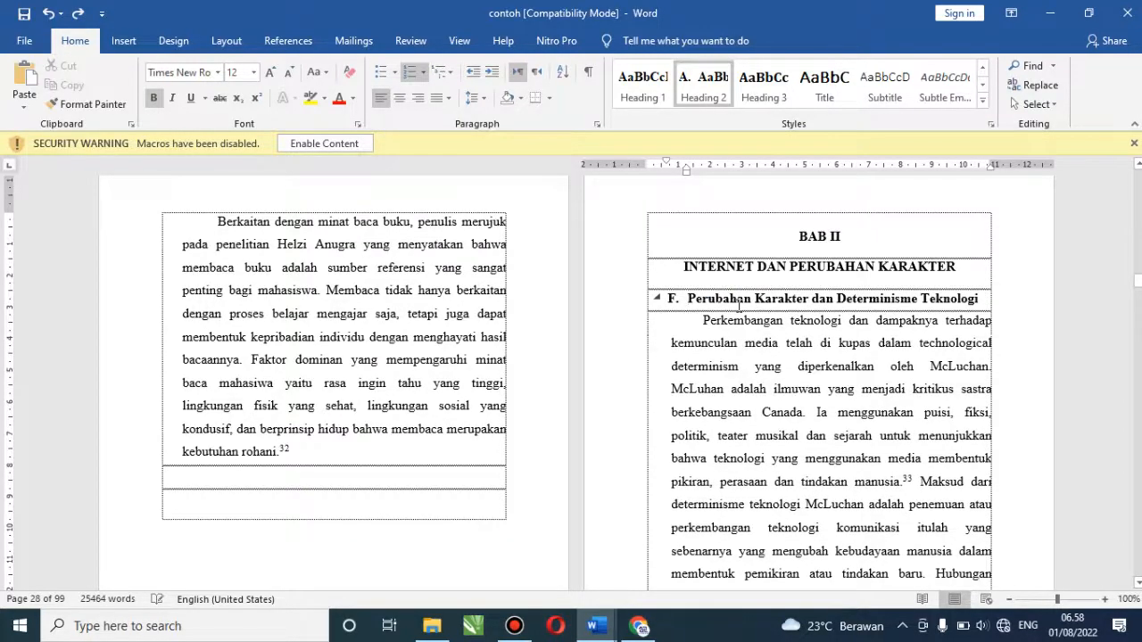
# Restart the heading's numbering at A. and move it to the left margin
pyautogui.click(671, 299)
pyautogui.rightClick(672, 299)
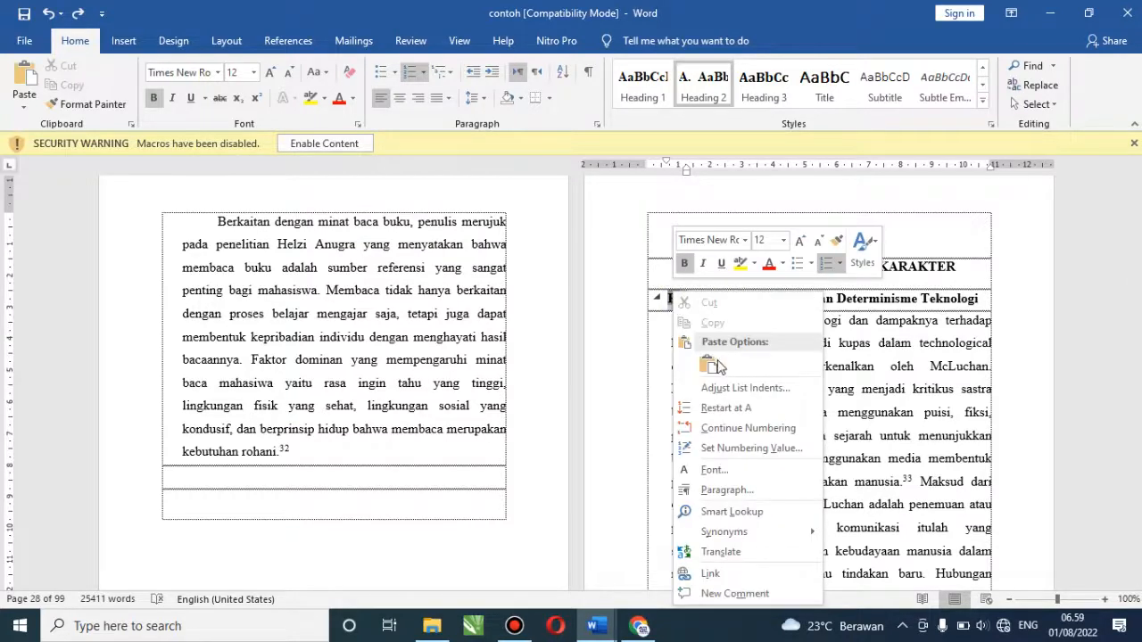
pyautogui.click(728, 408)
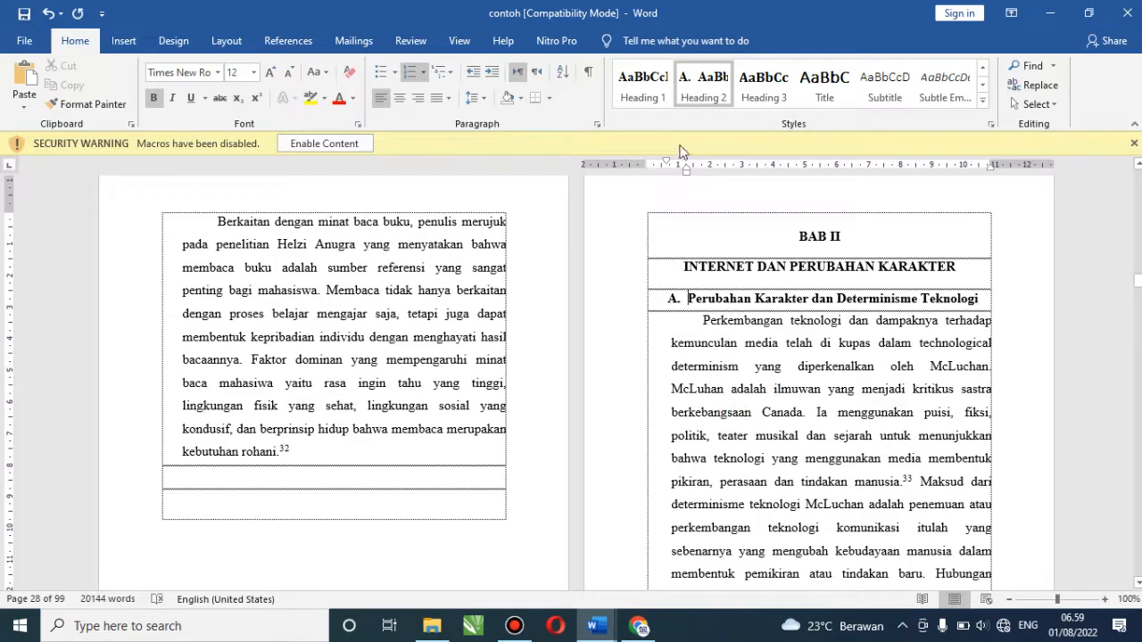
pyautogui.moveTo(685, 172); pyautogui.dragTo(674, 180)
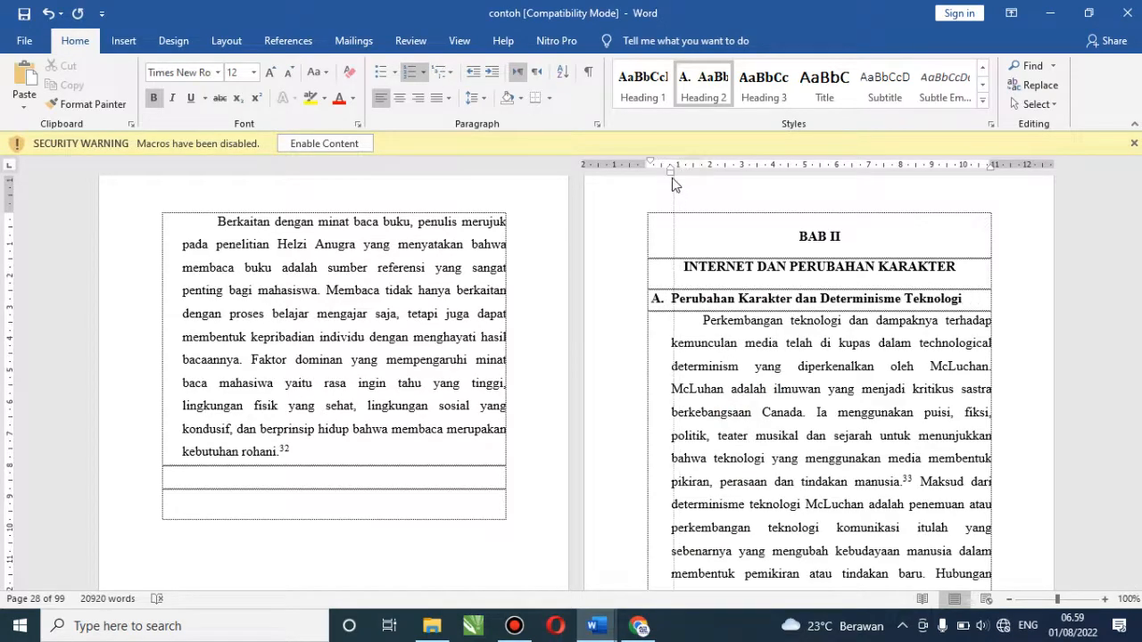
pyautogui.scroll(-5, 571, 383)
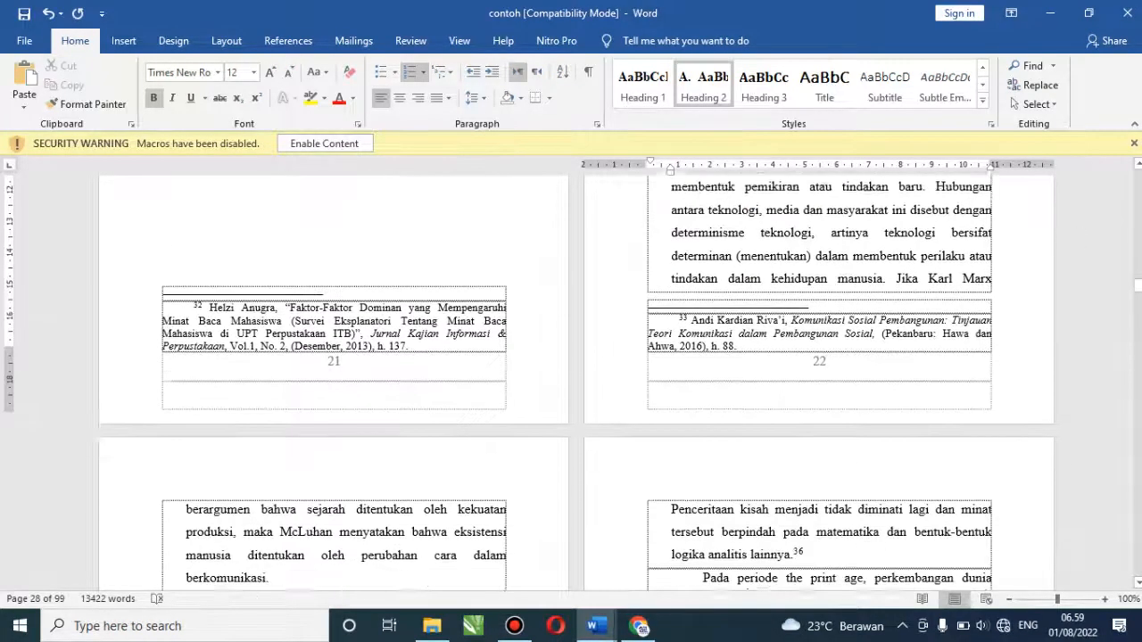
pyautogui.scroll(-10, 577, 382)
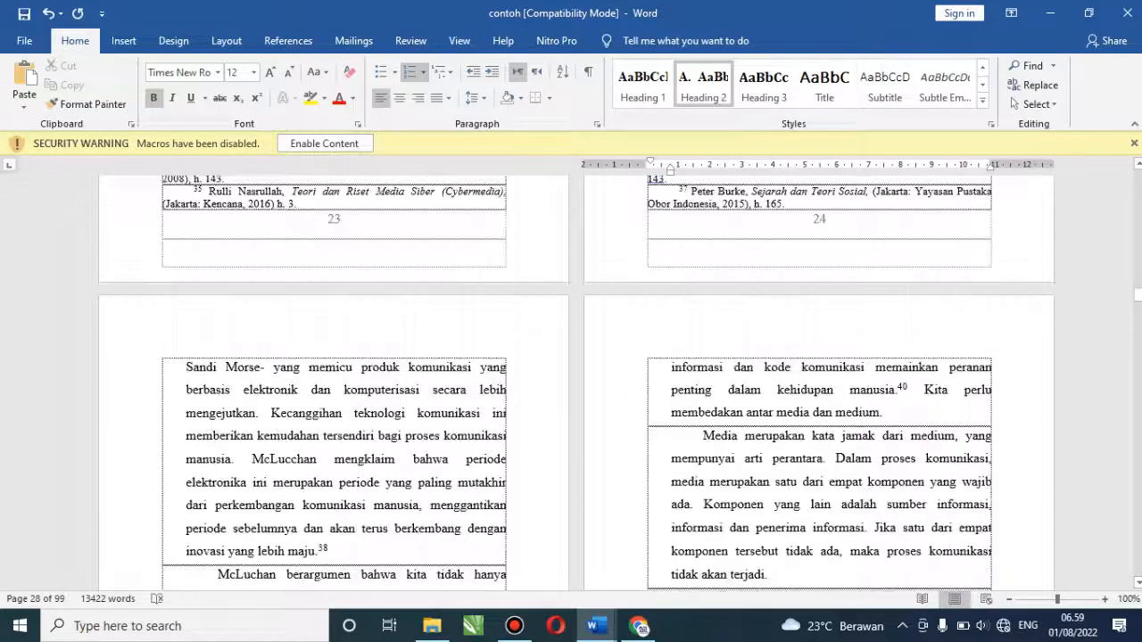
pyautogui.scroll(-15, 577, 384)
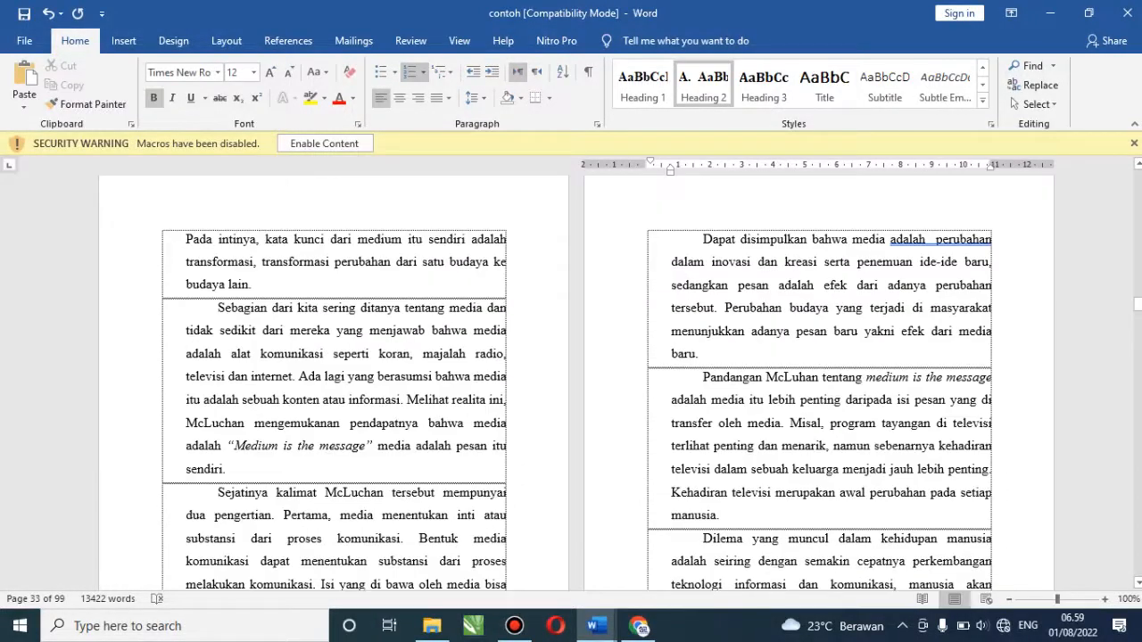
pyautogui.scroll(-5, 577, 383)
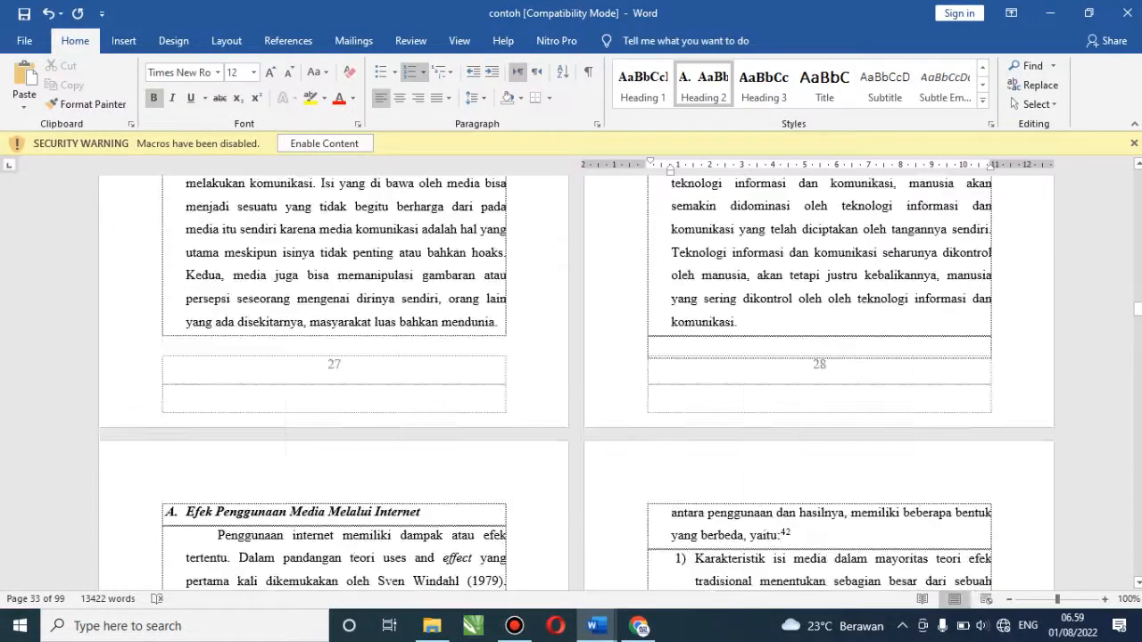
# Make 'Efek Penggunaan Media Melalui Internet' a Heading 2 lettered B. and shift it left
pyautogui.click(125, 514)
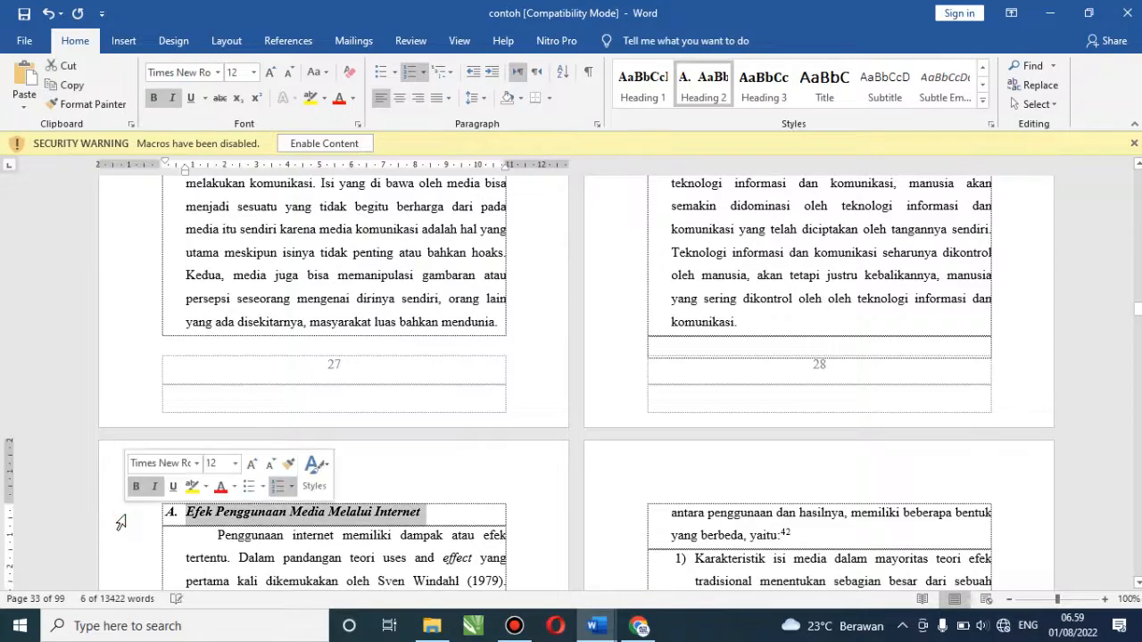
pyautogui.click(705, 100)
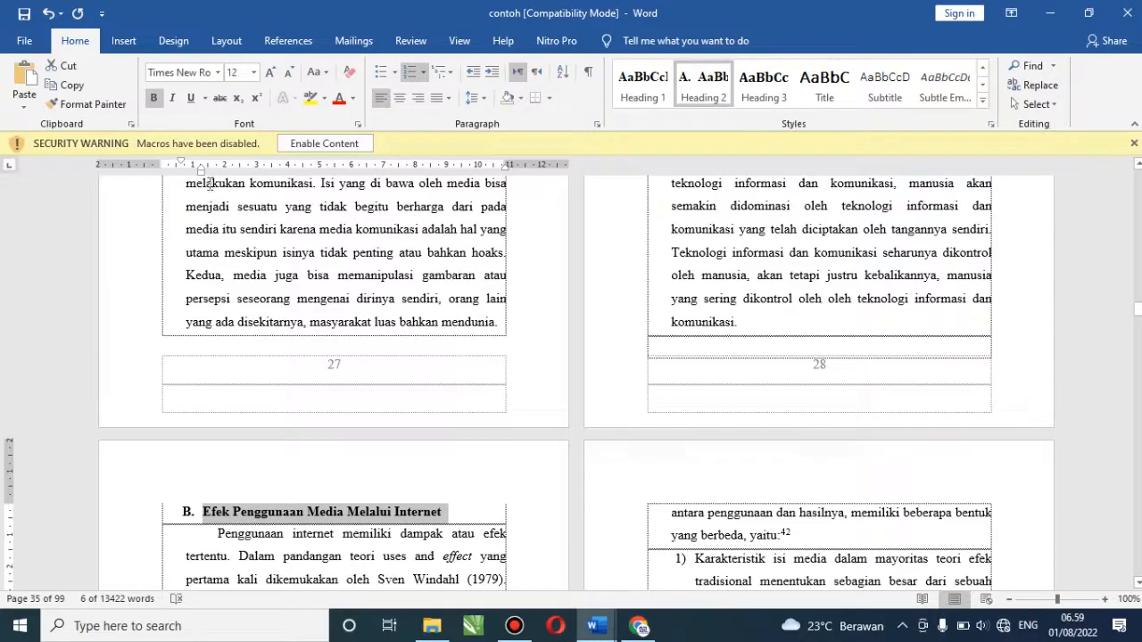
pyautogui.moveTo(198, 168); pyautogui.dragTo(187, 185)
pyautogui.scroll(-12, 575, 375)
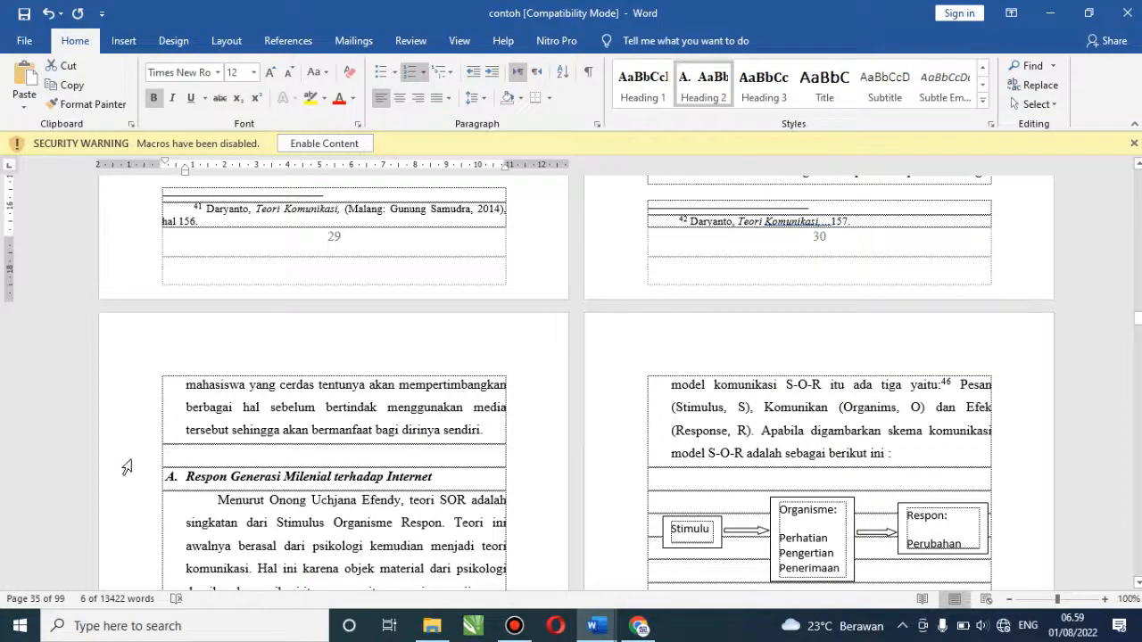
pyautogui.click(137, 491)
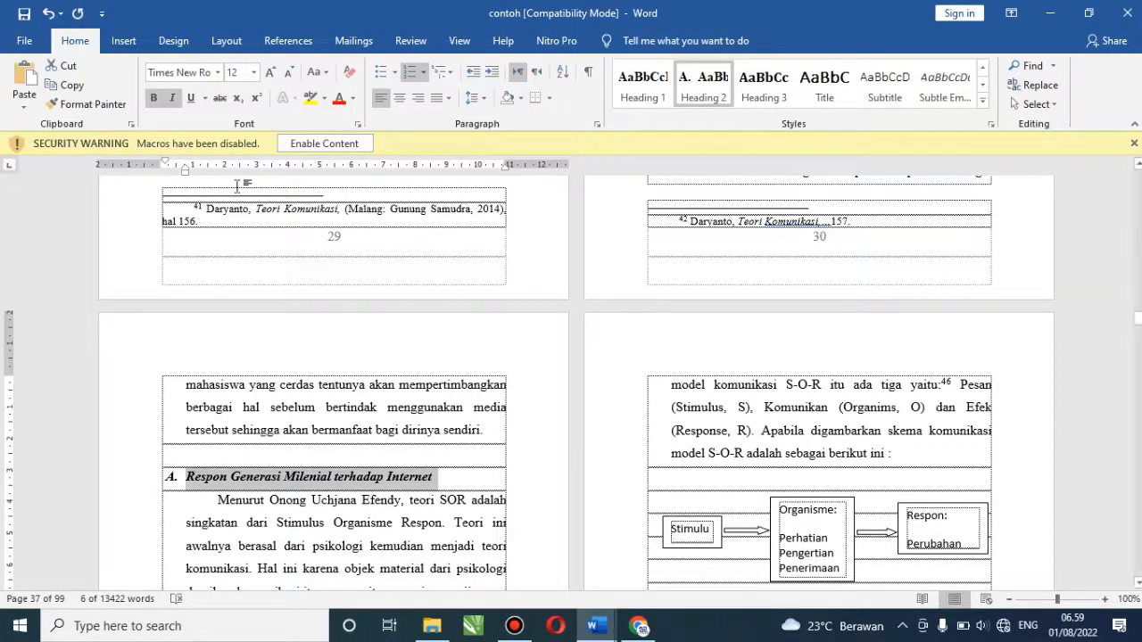
# Lower the Heading 2 style's Before text indent from 0,63 cm to 0,4 cm
pyautogui.rightClick(718, 100)
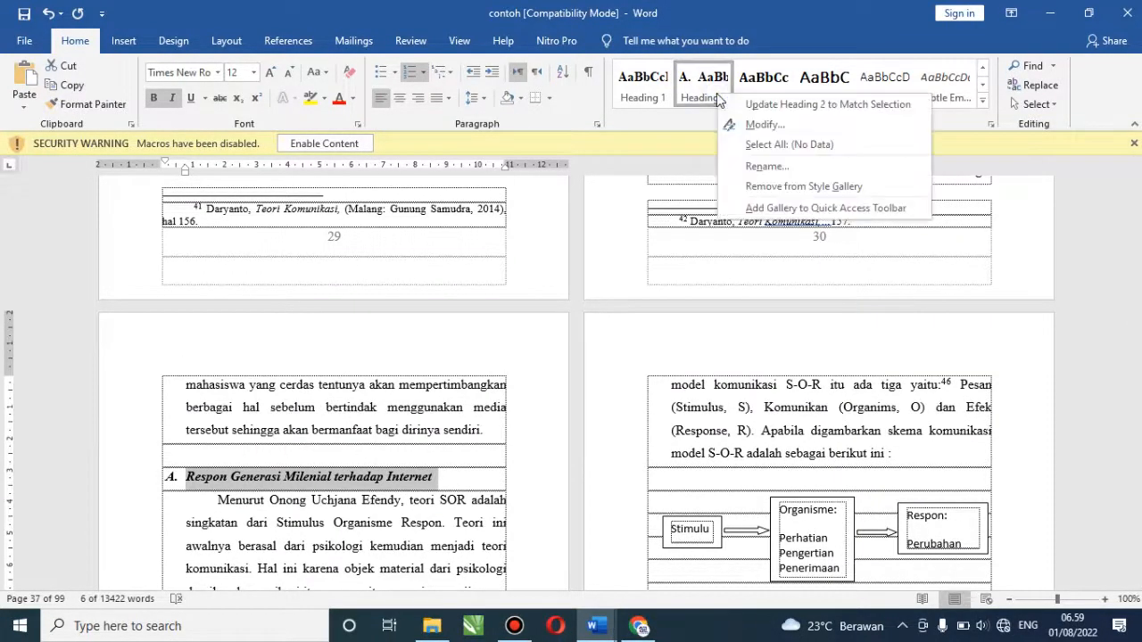
pyautogui.click(737, 130)
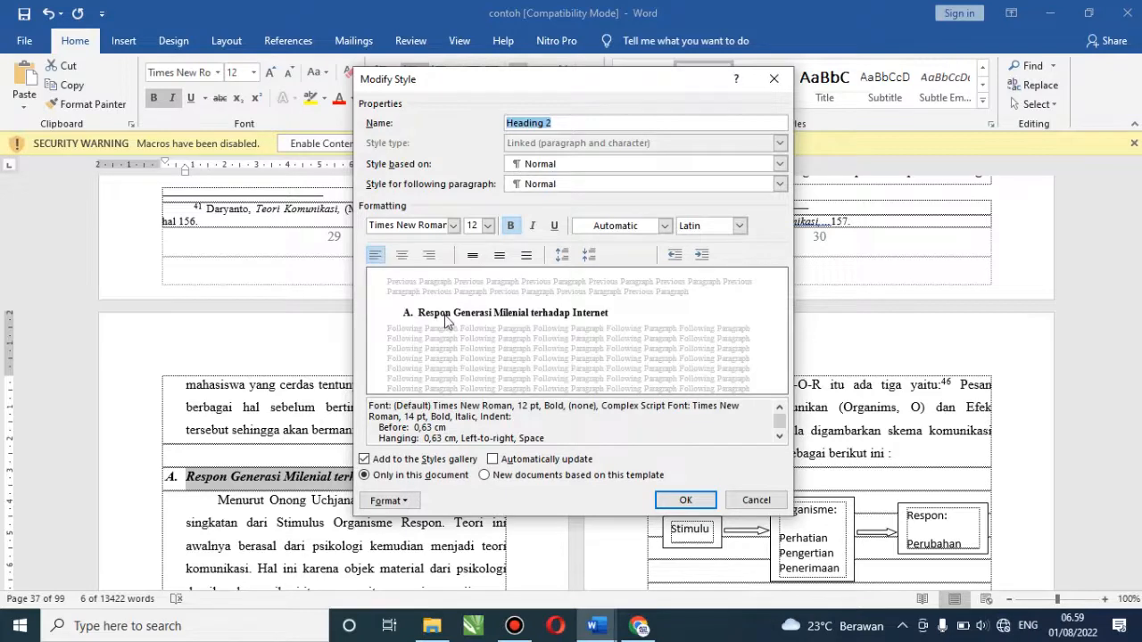
pyautogui.click(399, 314)
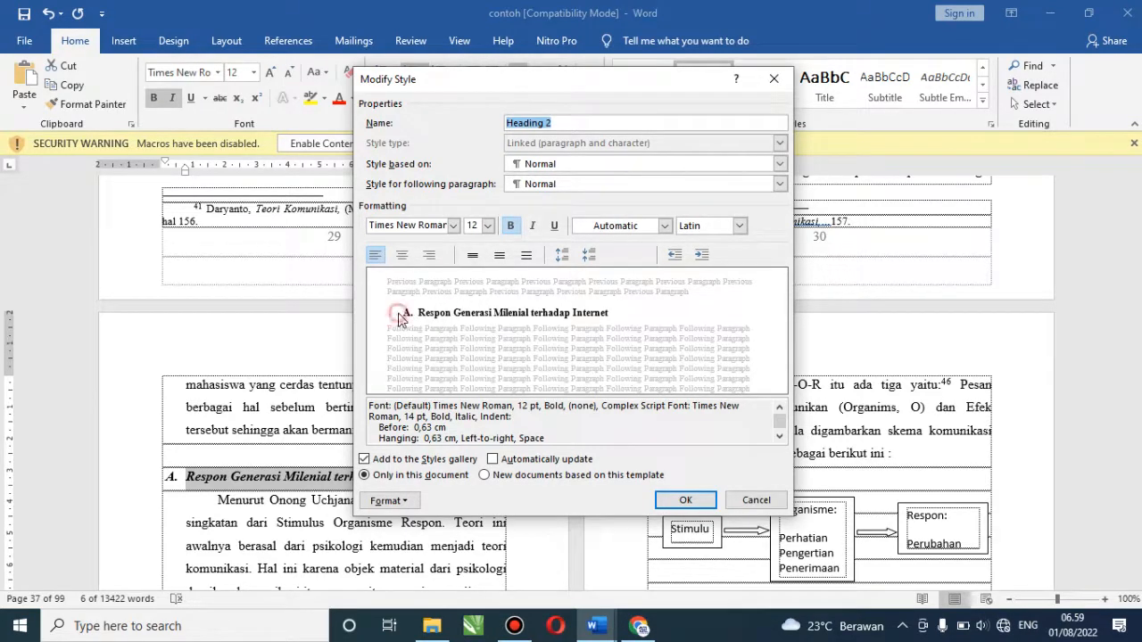
pyautogui.click(402, 503)
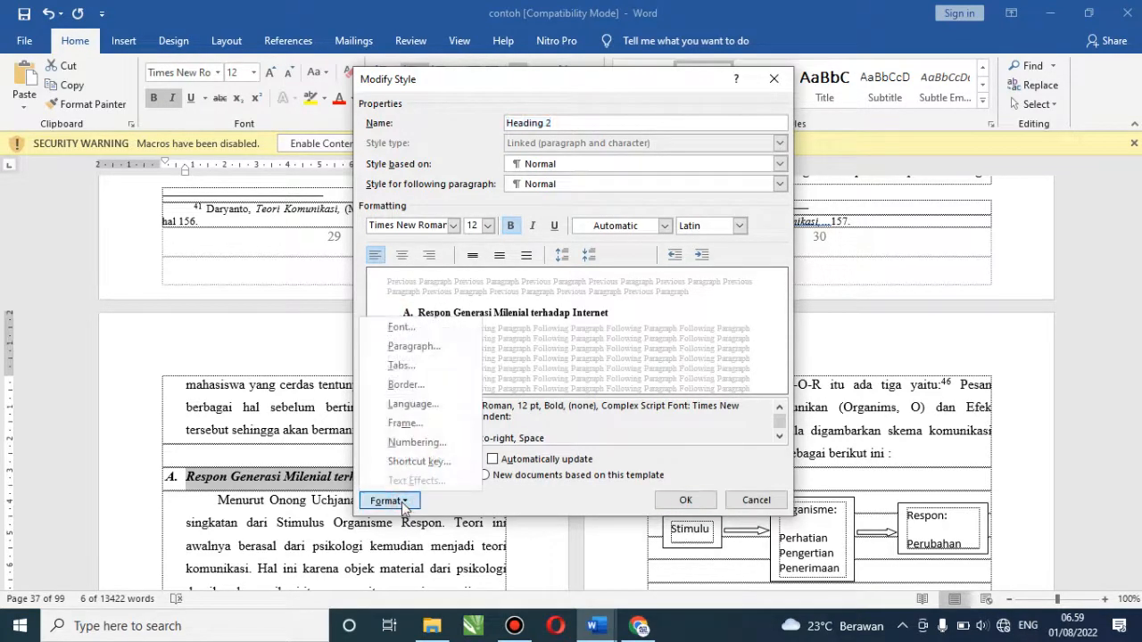
pyautogui.click(423, 346)
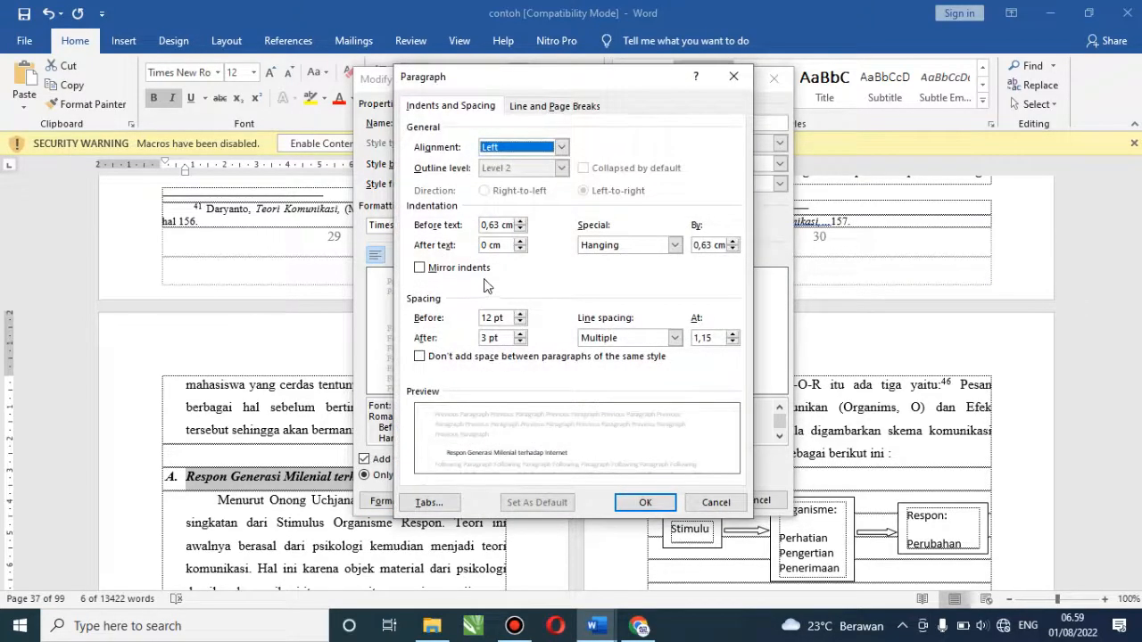
pyautogui.click(520, 230)
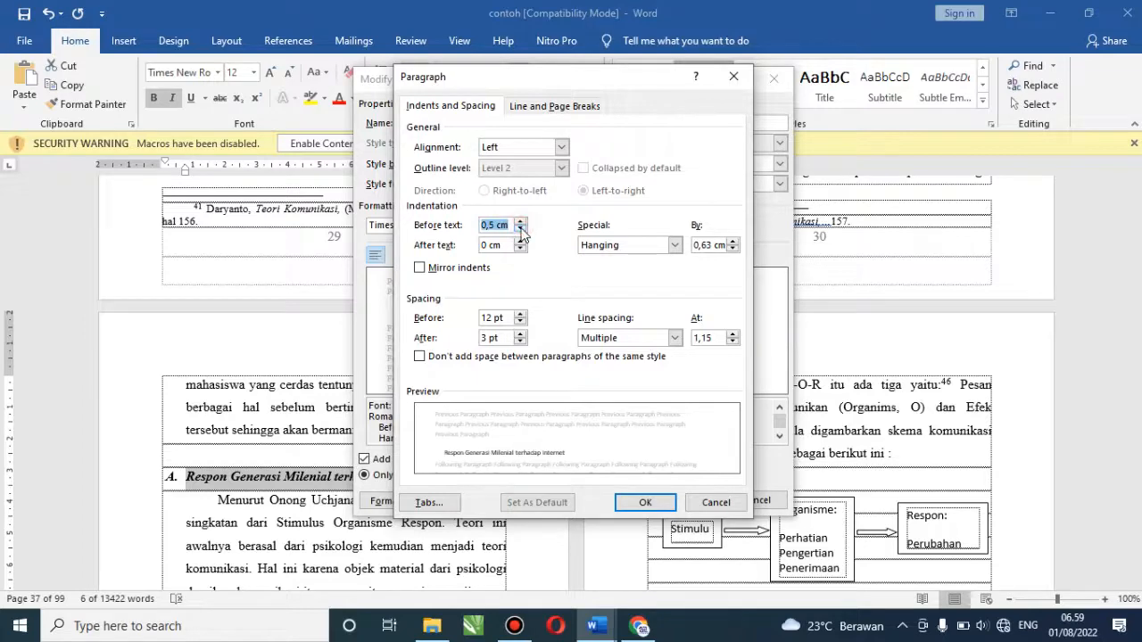
pyautogui.click(521, 230)
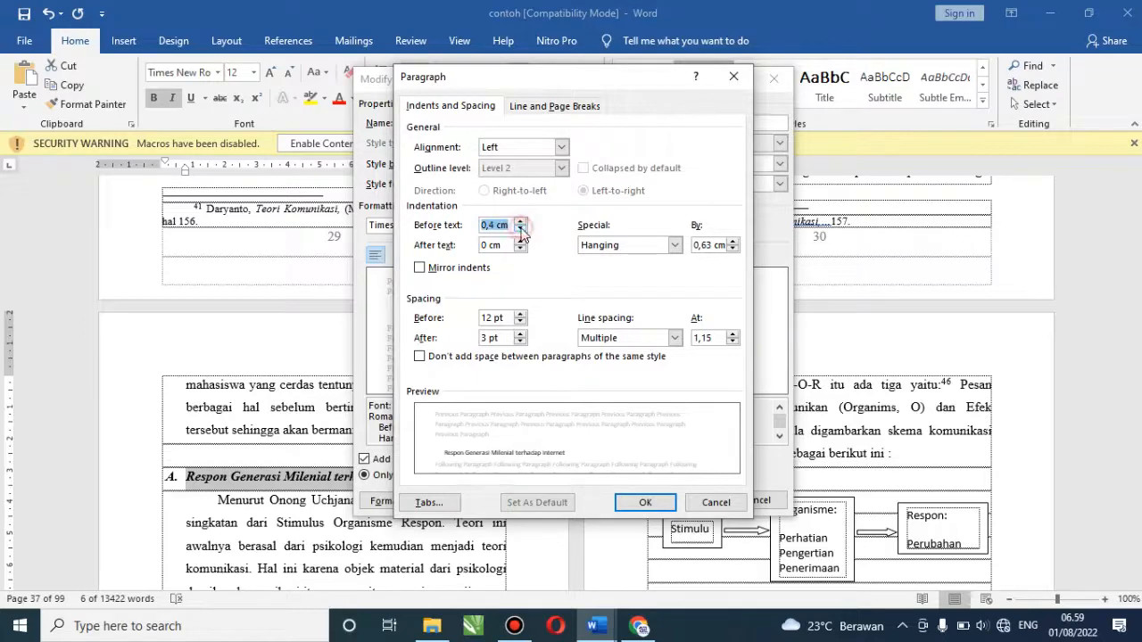
pyautogui.click(646, 503)
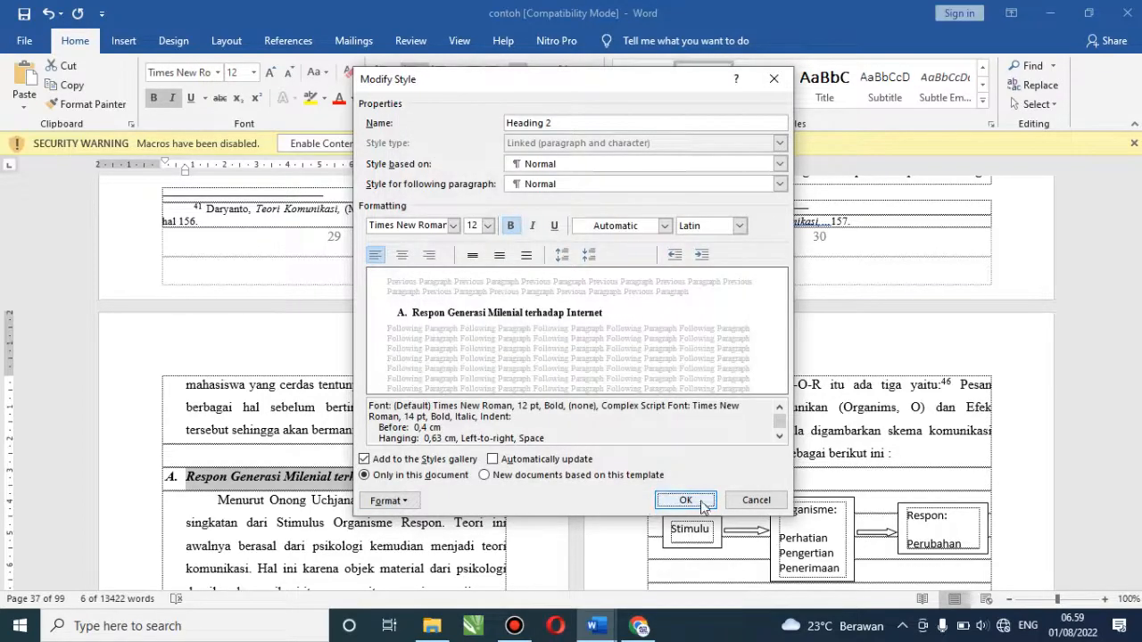
pyautogui.click(686, 500)
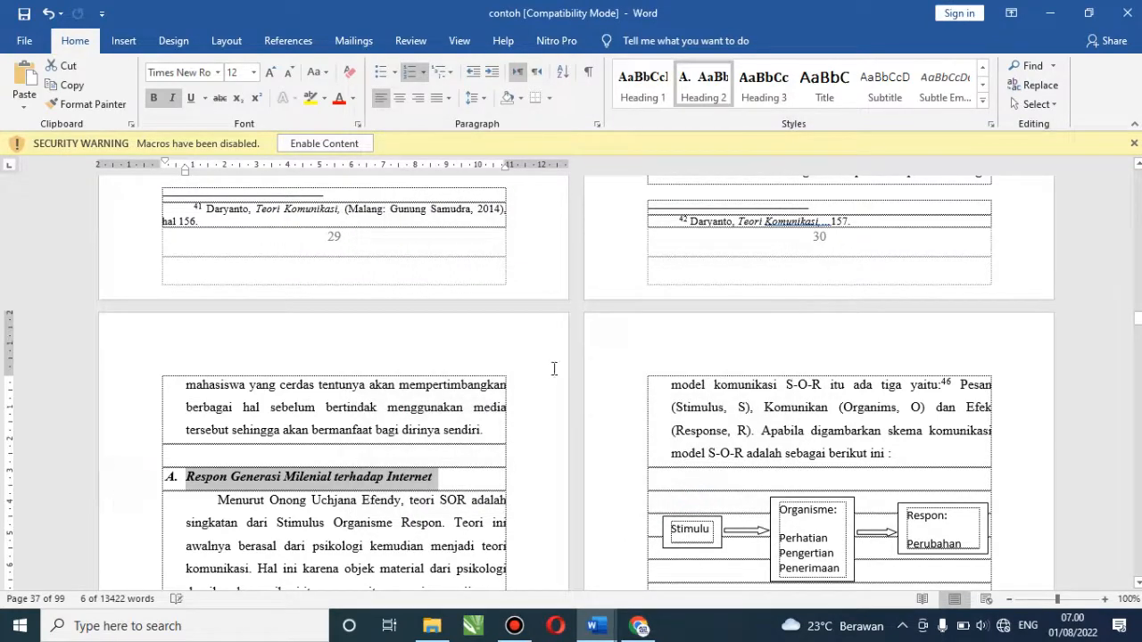
# Make 'Respon Generasi Milenial terhadap Internet' a Heading 2 and cut the style's left indent to 0 cm
pyautogui.click(692, 85)
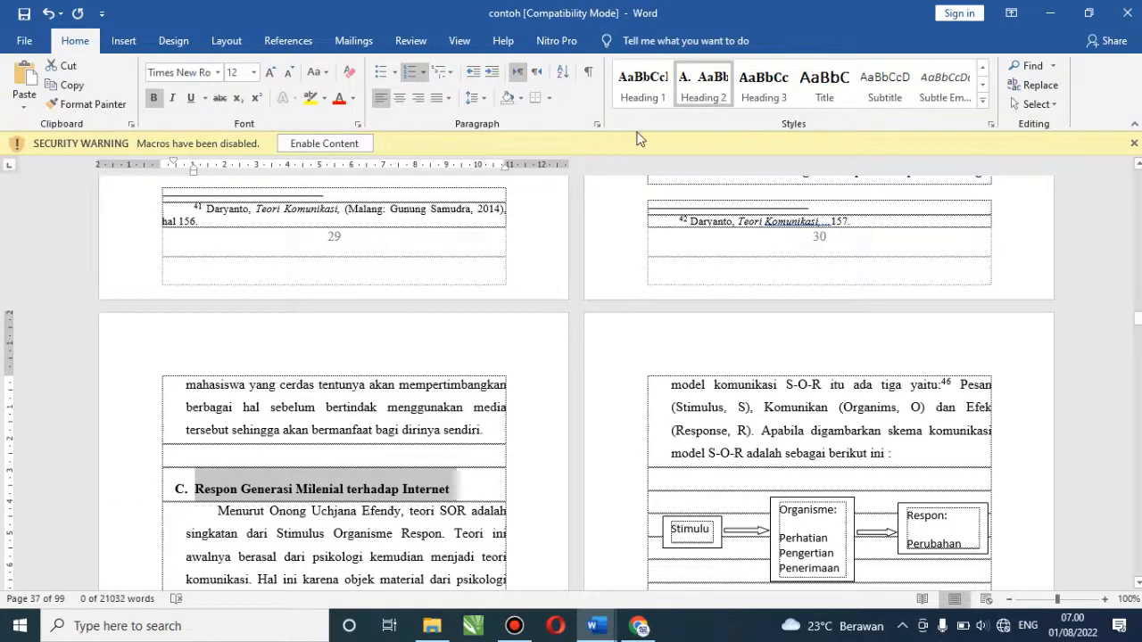
pyautogui.rightClick(718, 82)
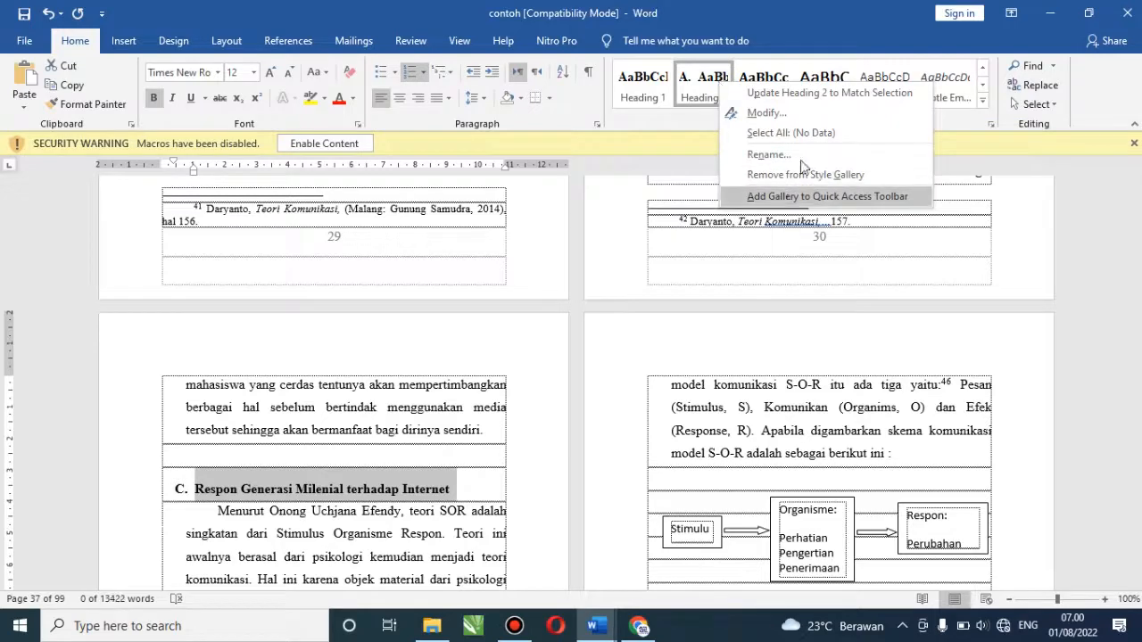
pyautogui.click(812, 112)
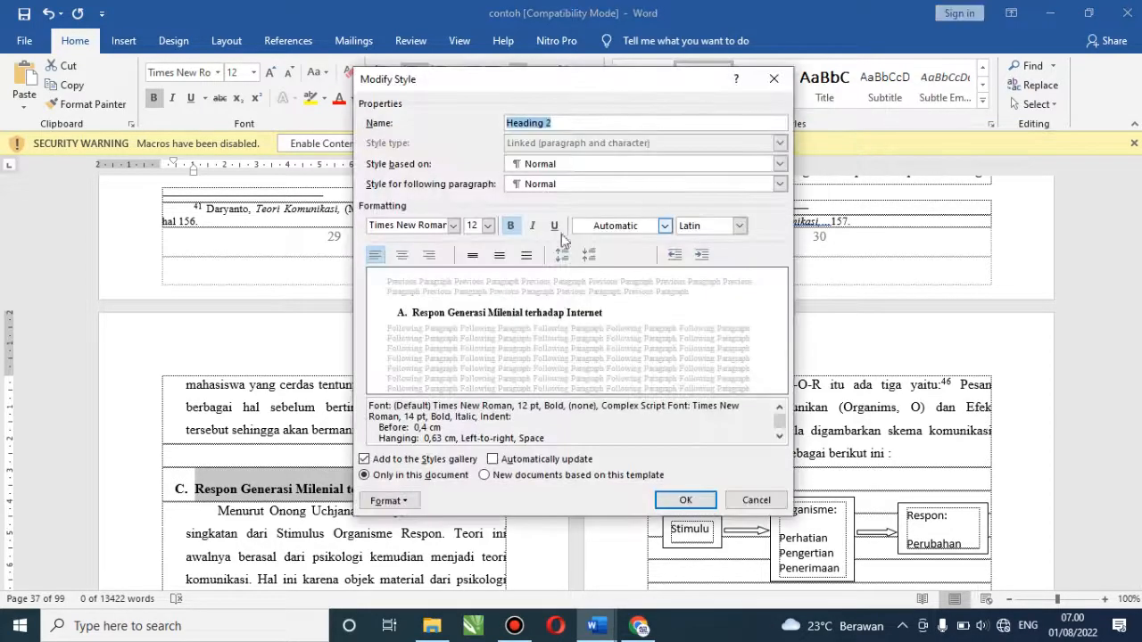
pyautogui.click(389, 501)
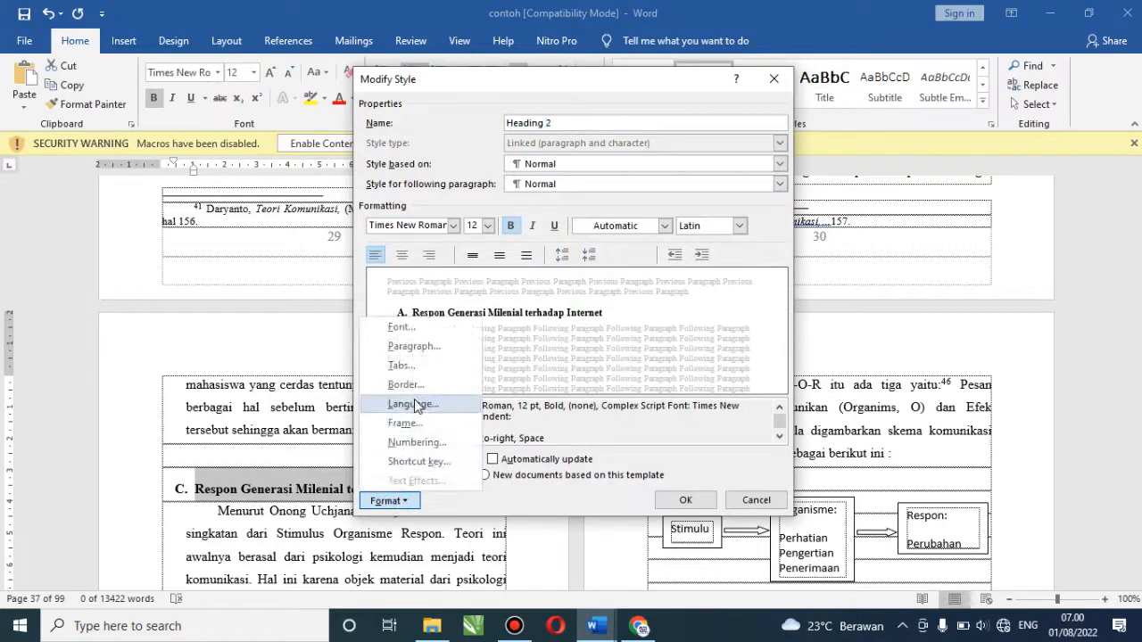
pyautogui.click(413, 345)
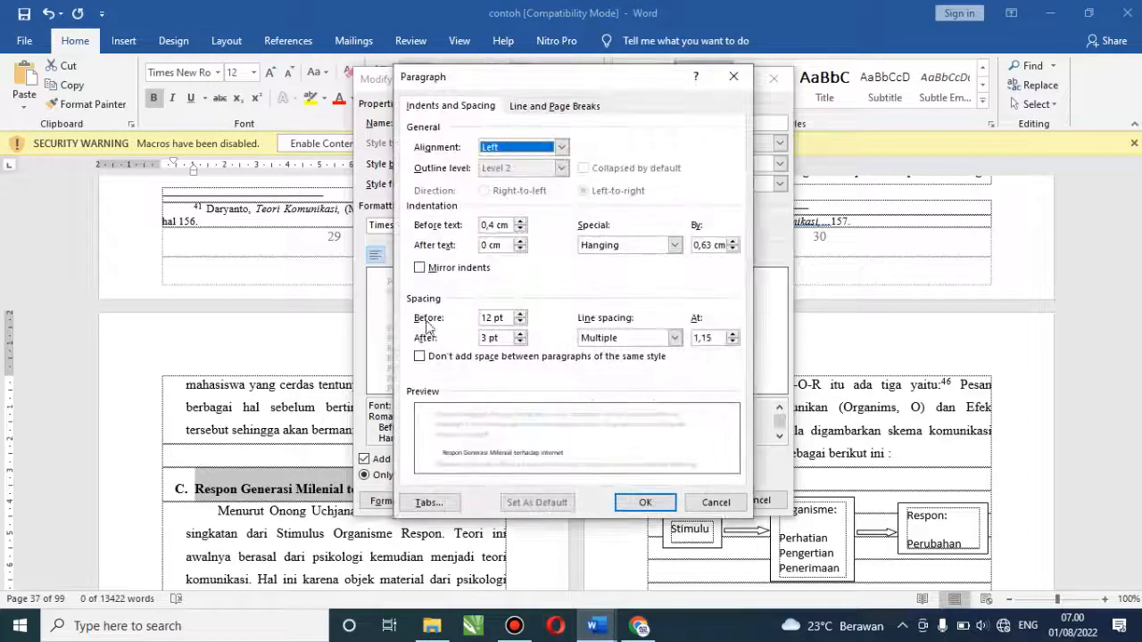
pyautogui.click(520, 229)
pyautogui.click(520, 230)
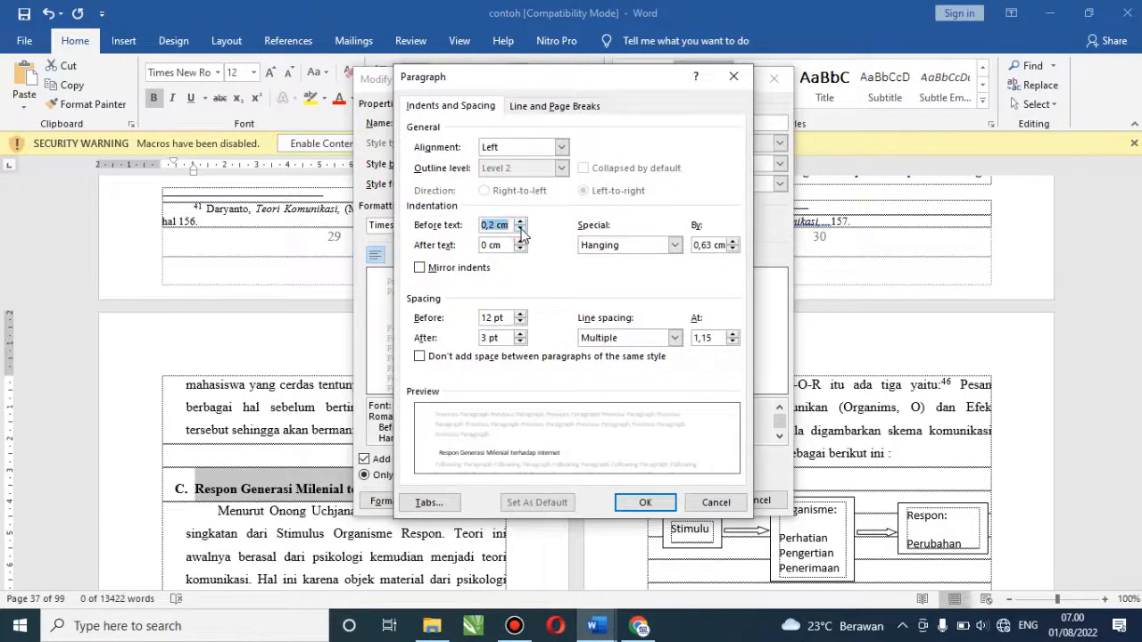
pyautogui.click(520, 230)
pyautogui.click(520, 230)
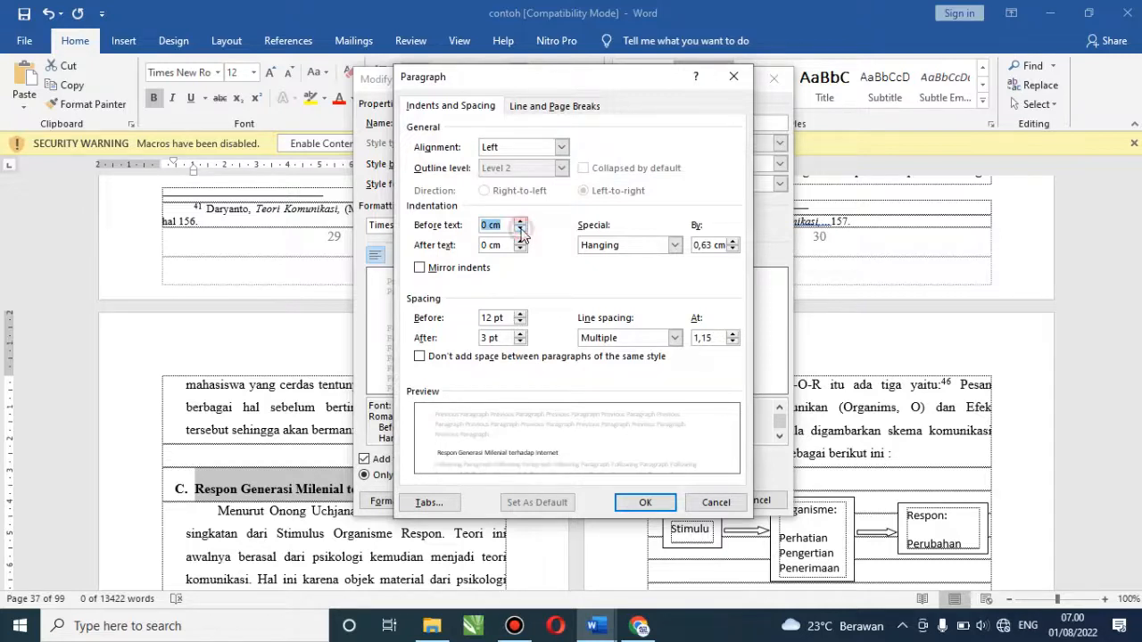
# Reduce the Heading 2 hanging indent to 0 cm and save the style
pyautogui.click(732, 250)
pyautogui.click(732, 249)
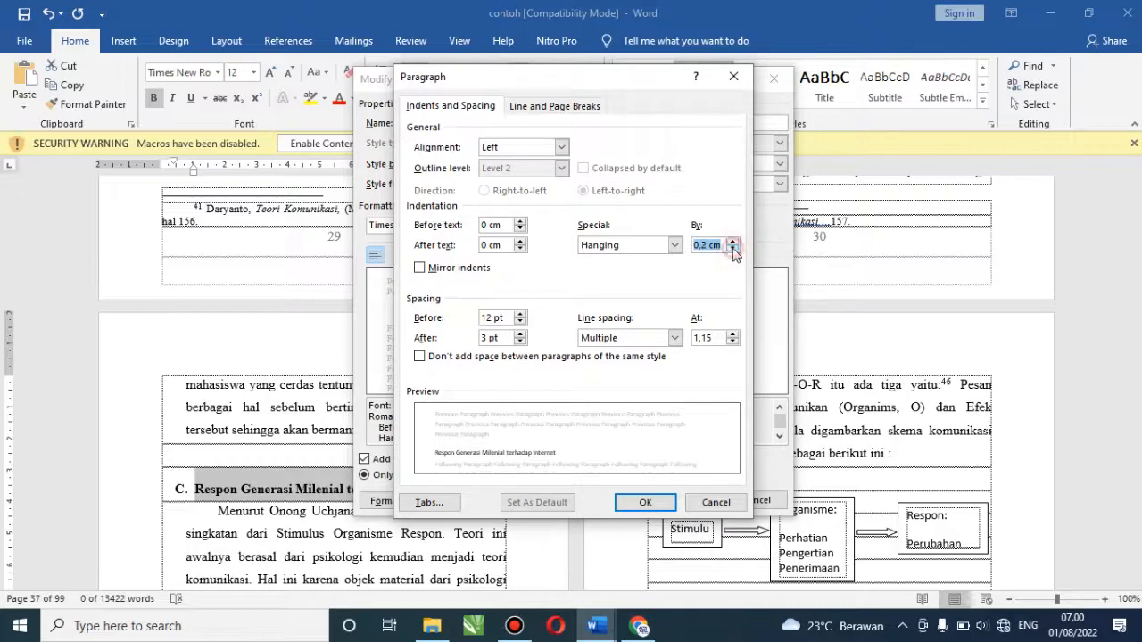
pyautogui.click(732, 250)
pyautogui.click(732, 250)
pyautogui.click(642, 503)
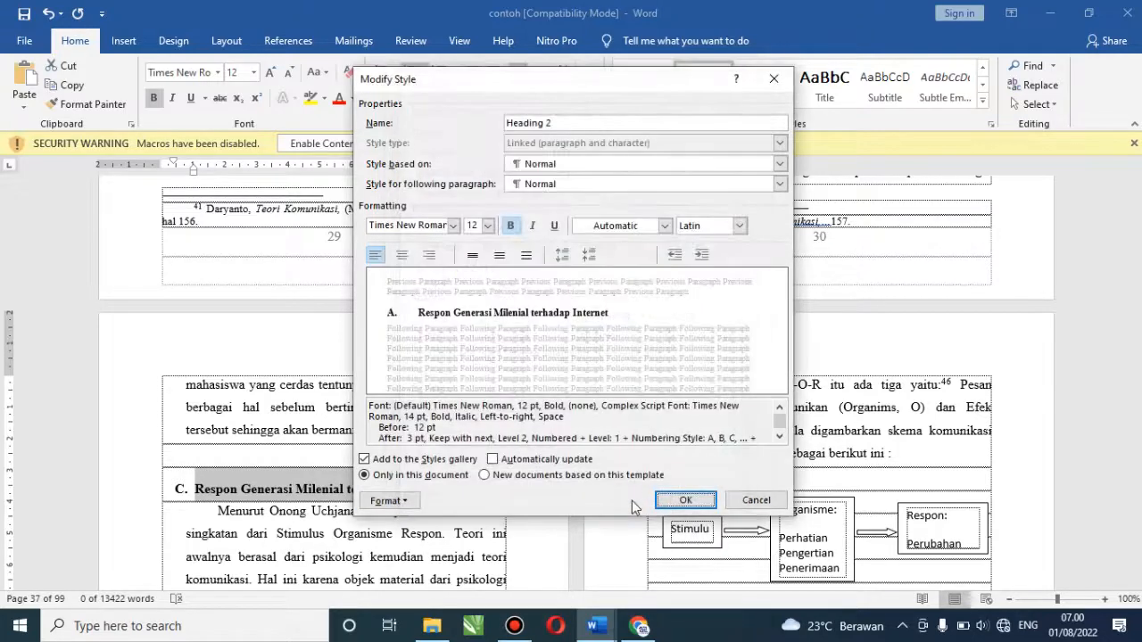
pyautogui.click(685, 503)
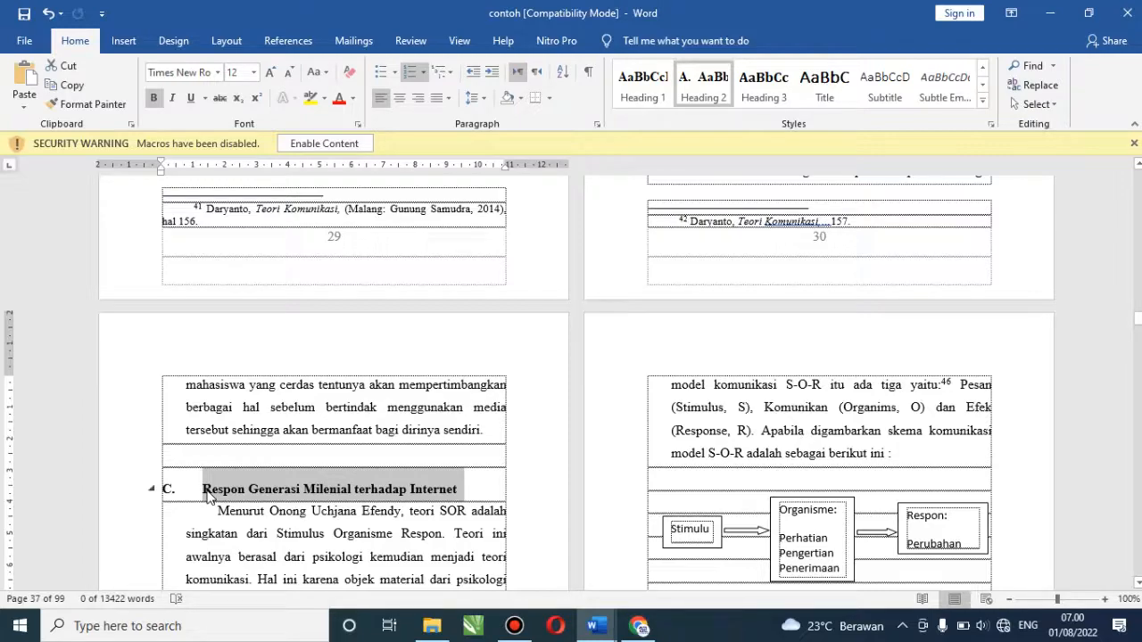
# Scroll to BAB III on page 42 and select the 'Pengertian Referensi' subheading line
pyautogui.scroll(-10, 576, 385)
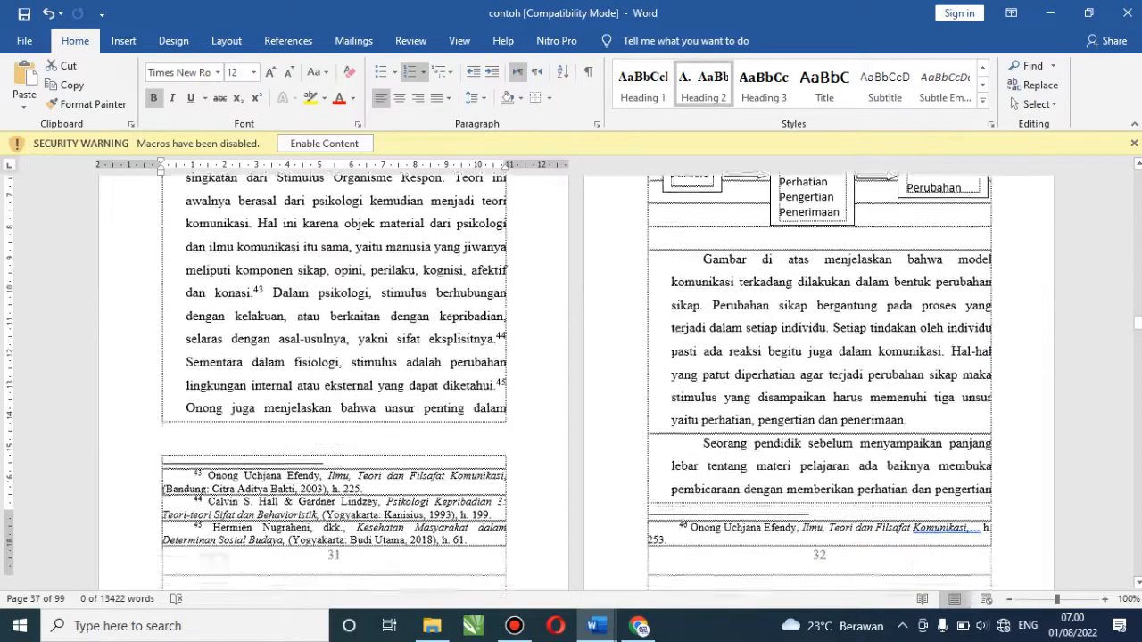
pyautogui.scroll(-15, 576, 386)
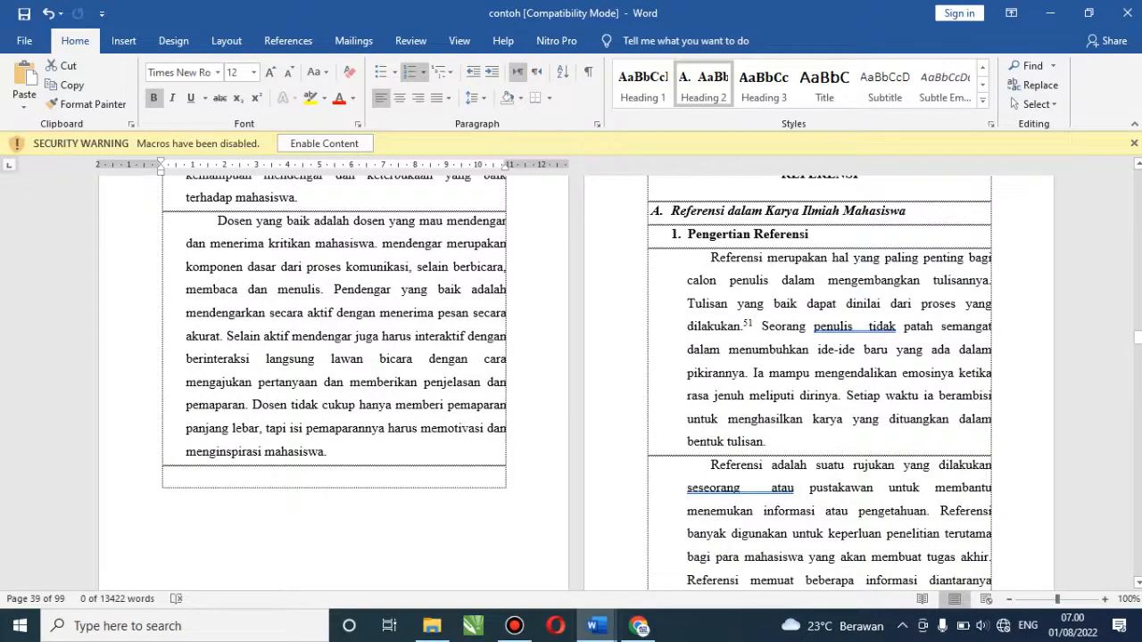
pyautogui.click(709, 235)
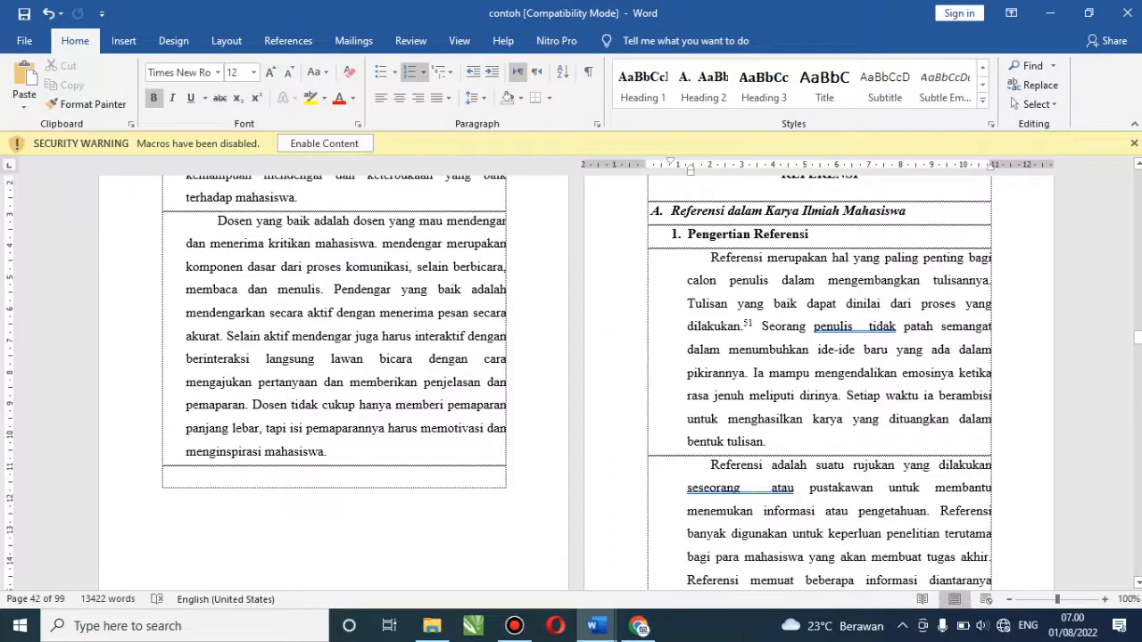
pyautogui.click(1139, 167)
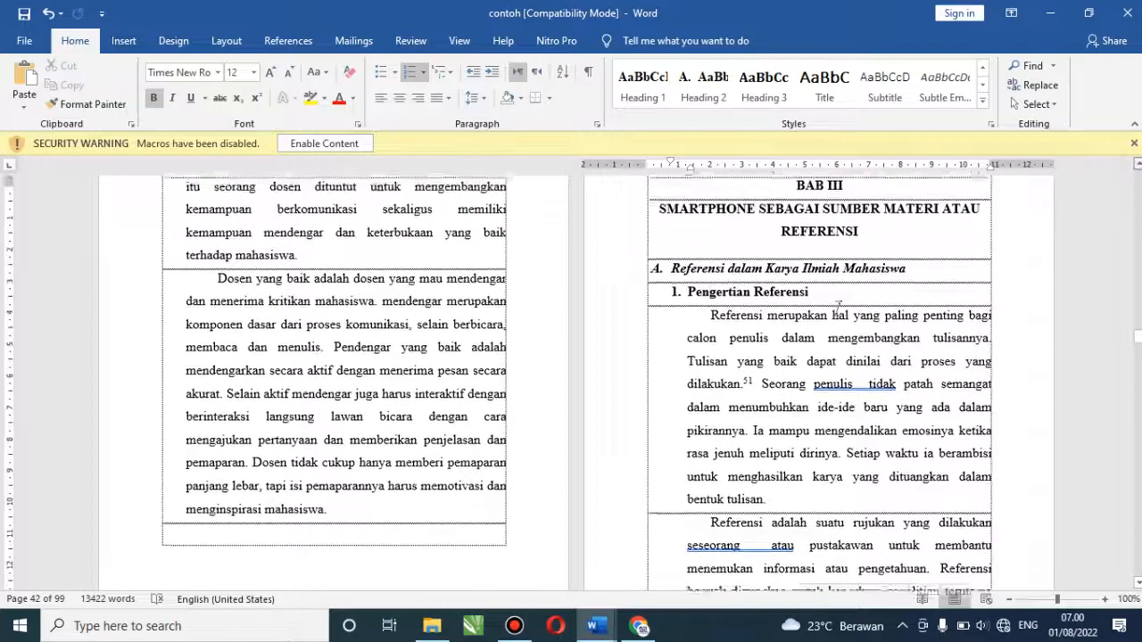
pyautogui.click(690, 329)
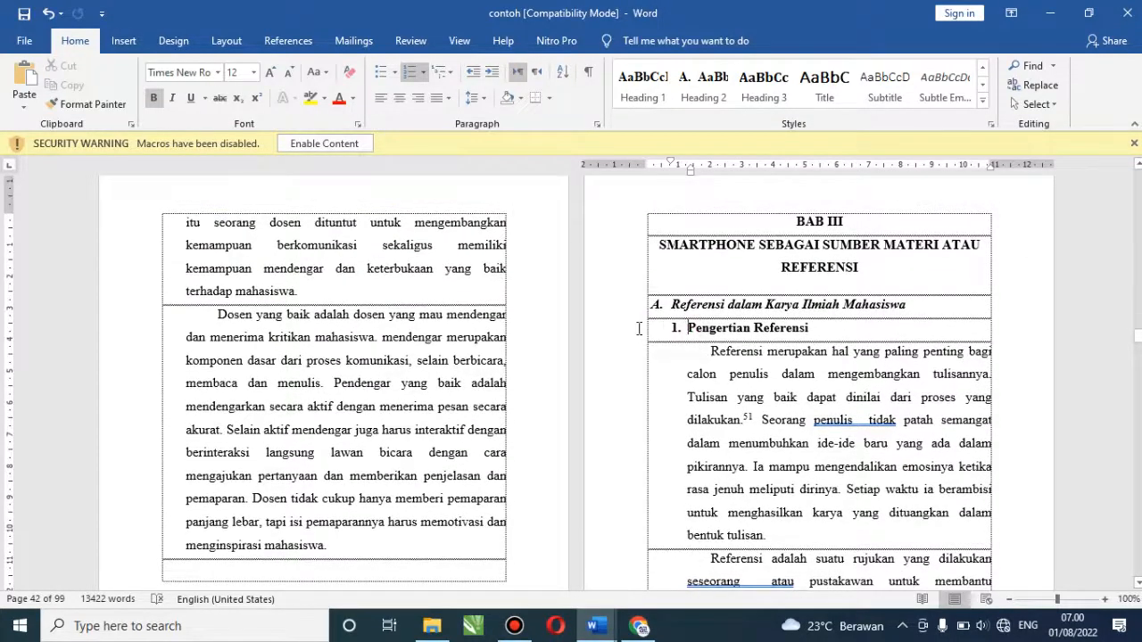
pyautogui.click(624, 336)
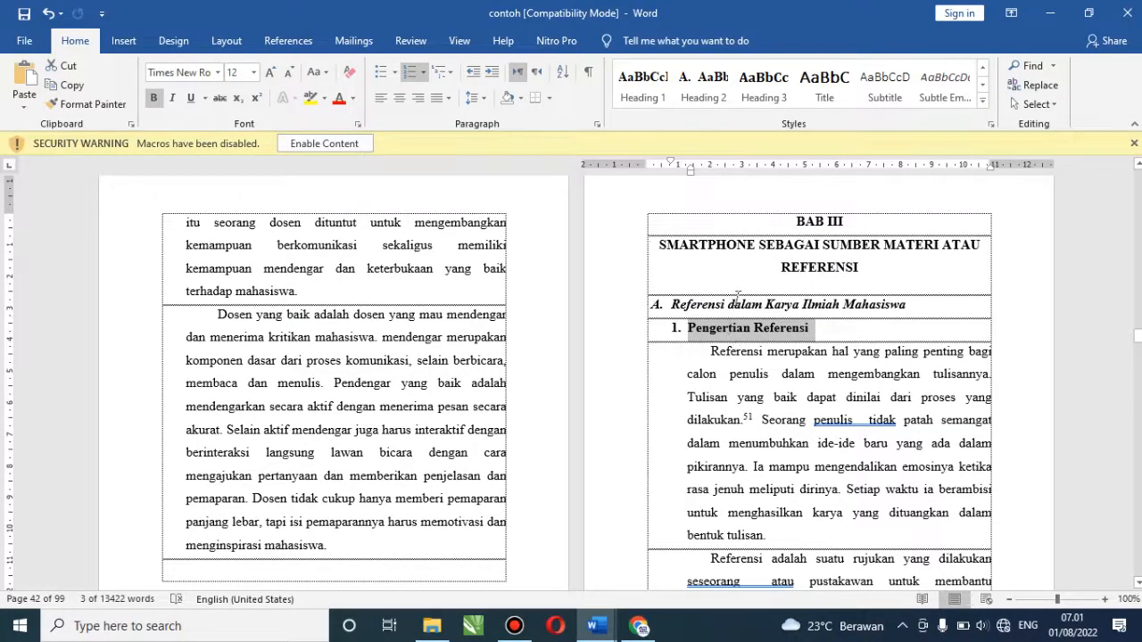
# Apply Heading 3 to 'Pengertian Referensi' and set the style to Times New Roman 12 pt
pyautogui.click(763, 87)
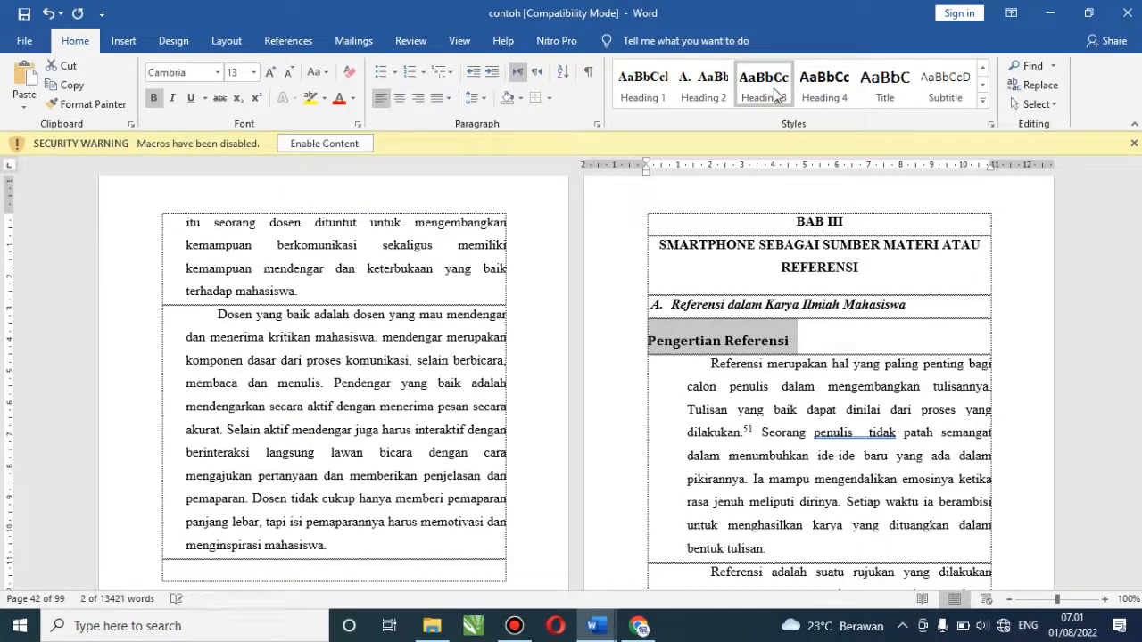
pyautogui.rightClick(775, 94)
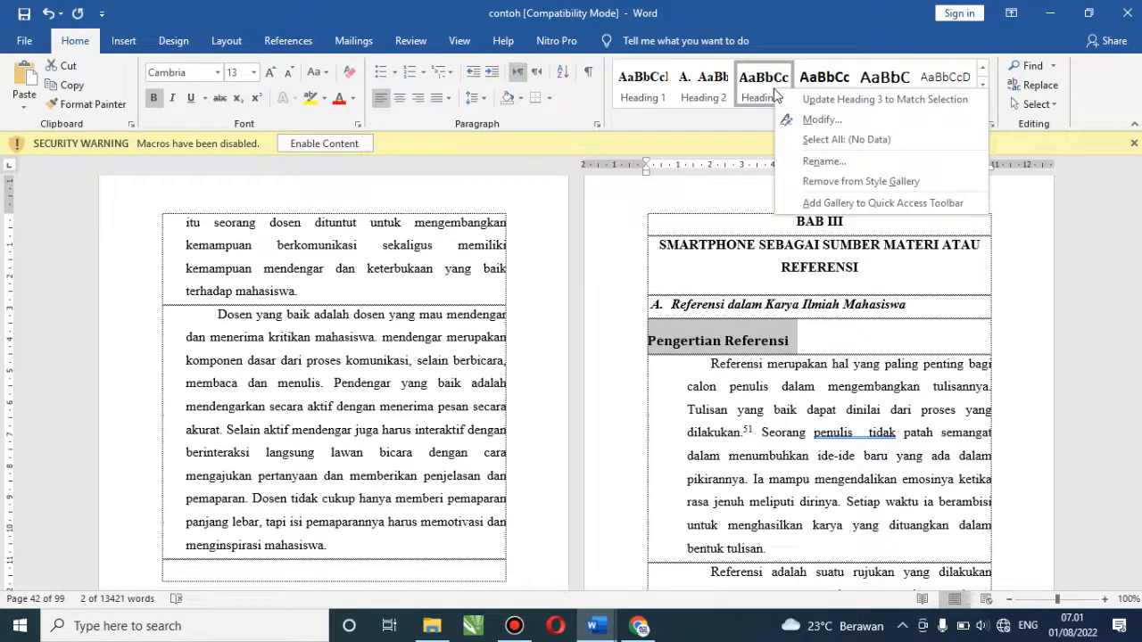
pyautogui.click(819, 128)
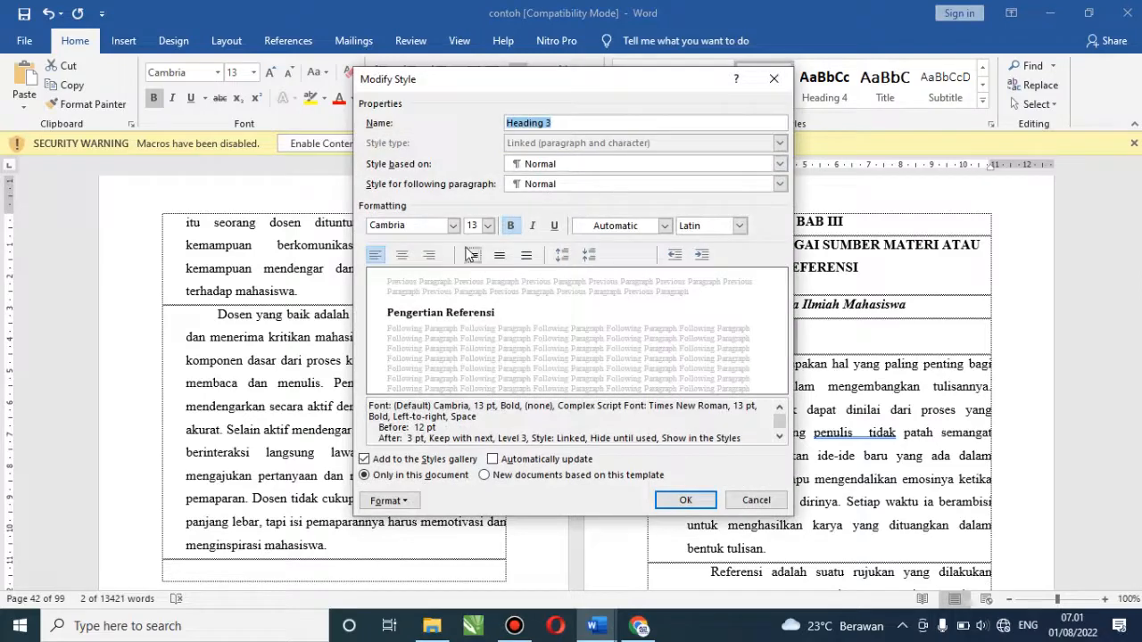
pyautogui.click(454, 225)
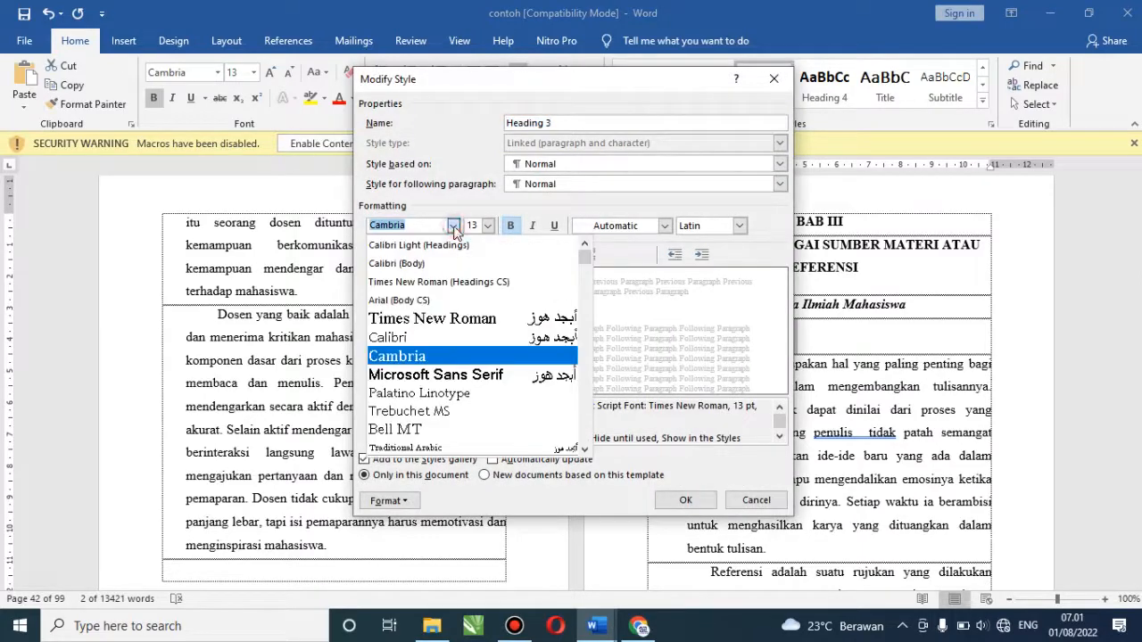
pyautogui.click(443, 319)
pyautogui.click(488, 226)
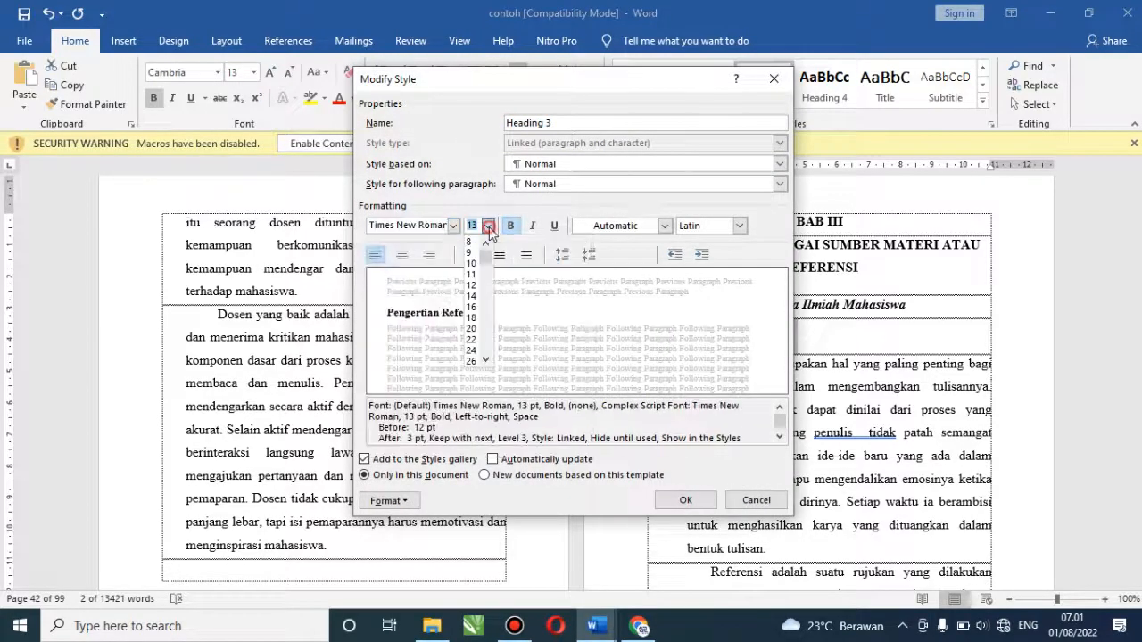
pyautogui.click(472, 285)
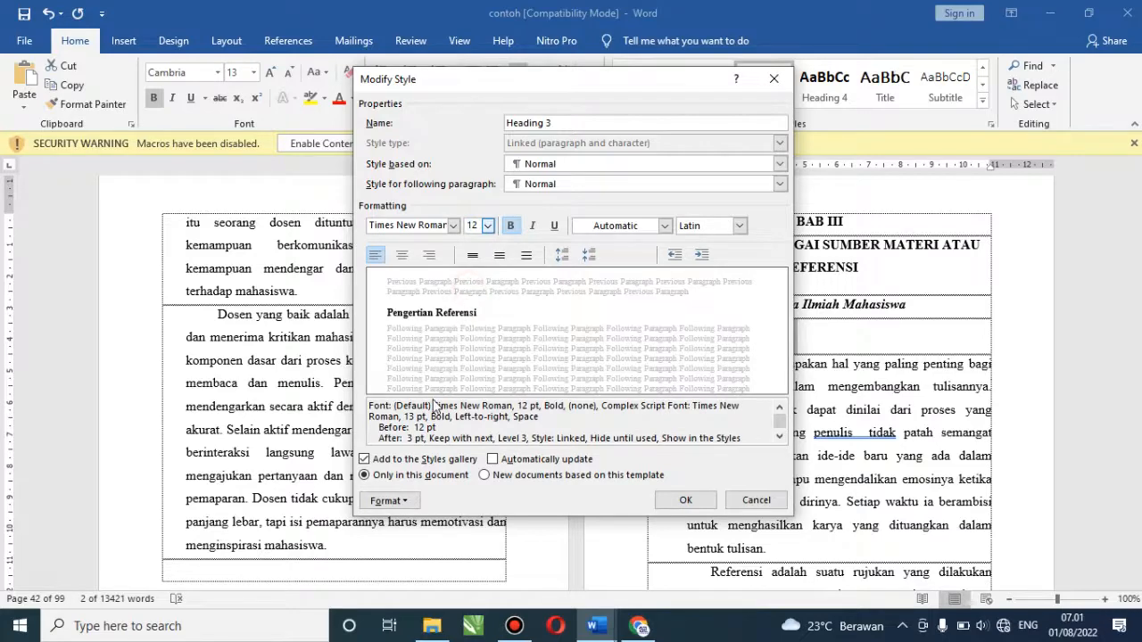
# Give Heading 3 '1. 2. 3.' numbering so the heading reads '1. Pengertian Referensi'
pyautogui.click(390, 501)
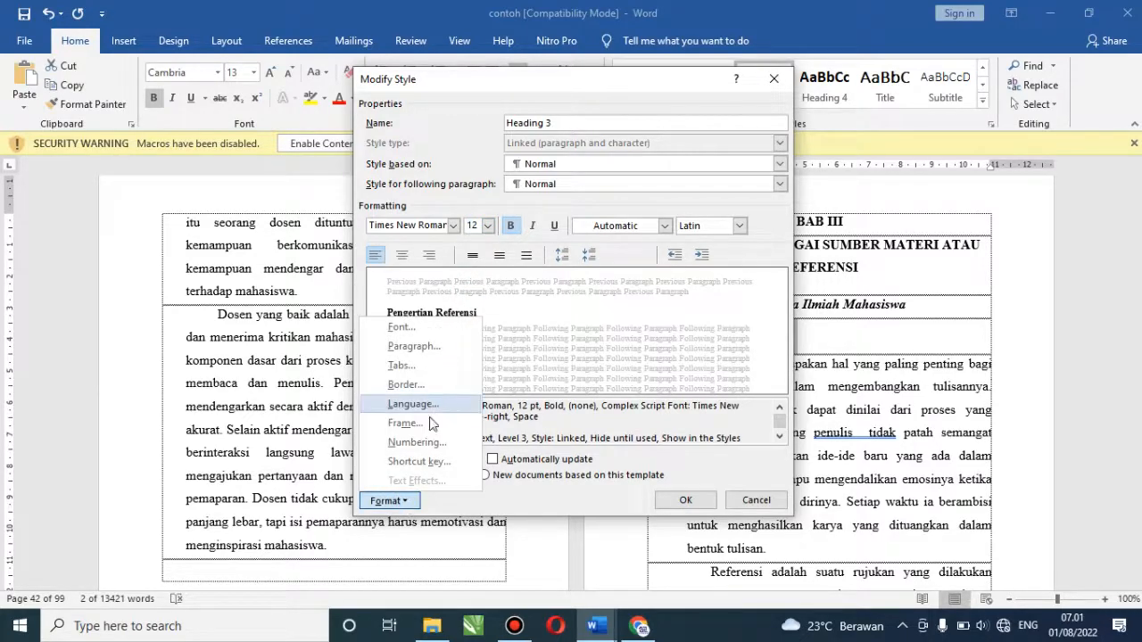
pyautogui.click(416, 442)
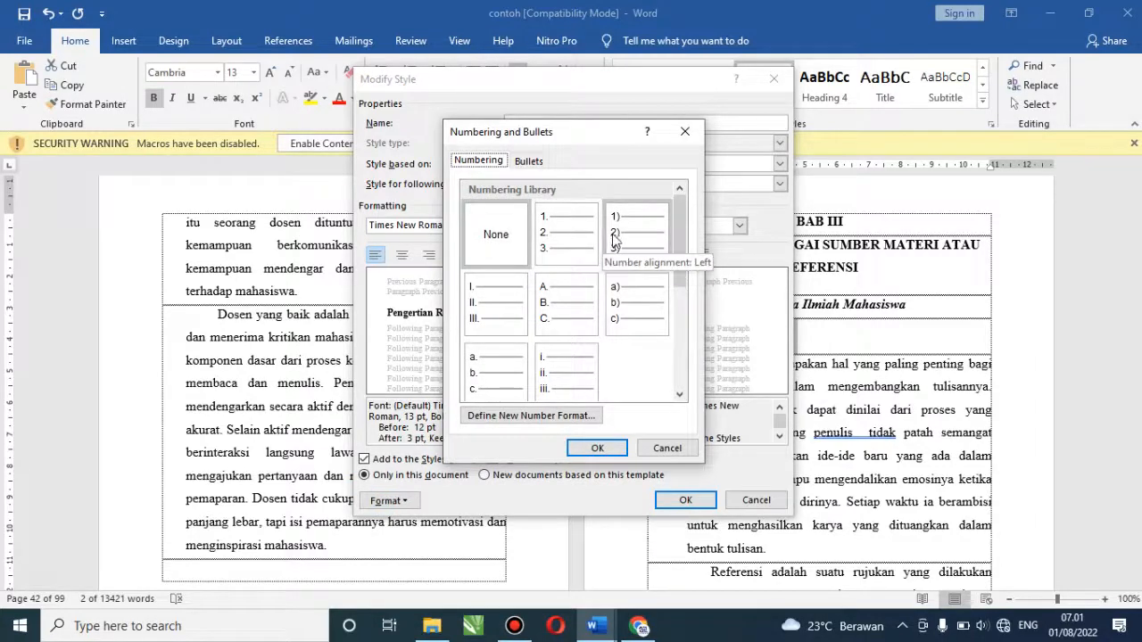
pyautogui.click(577, 239)
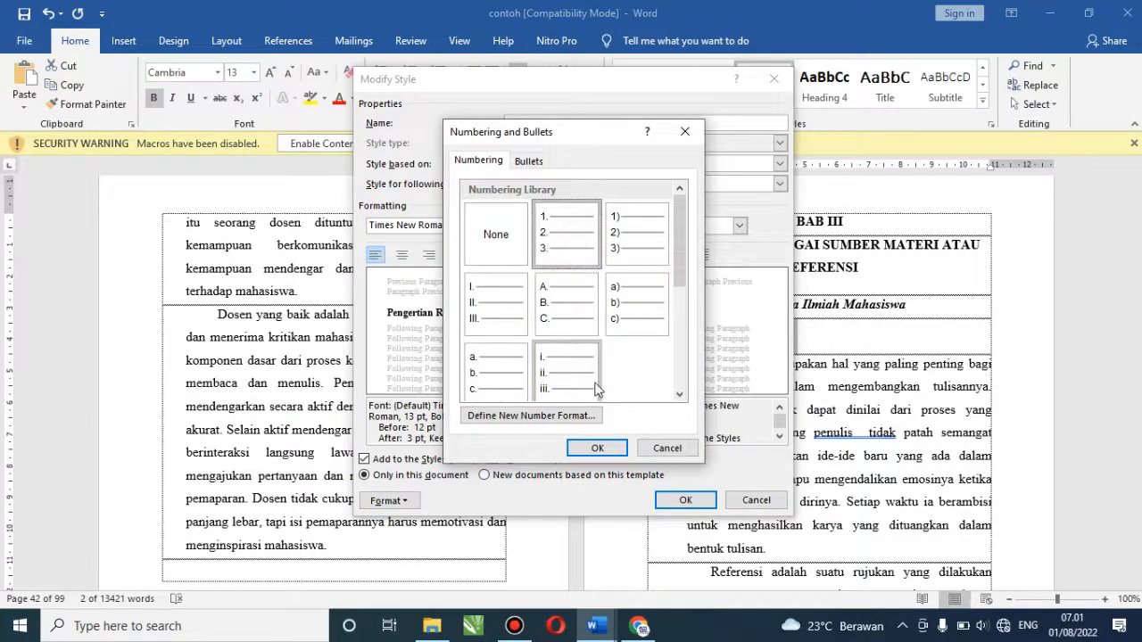
pyautogui.click(598, 450)
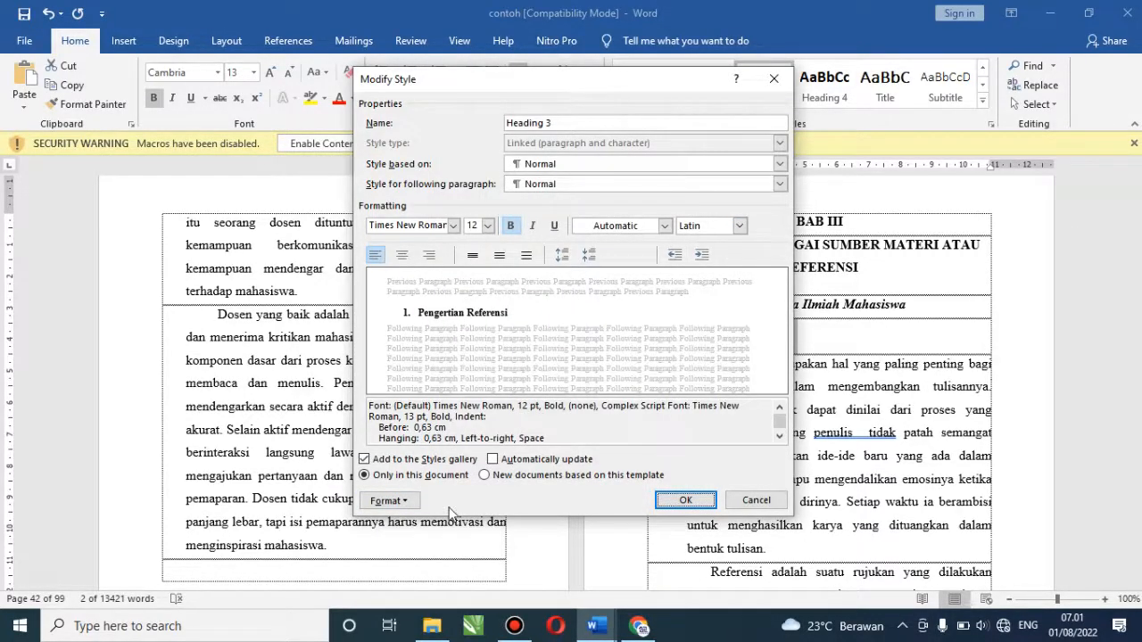
pyautogui.click(685, 502)
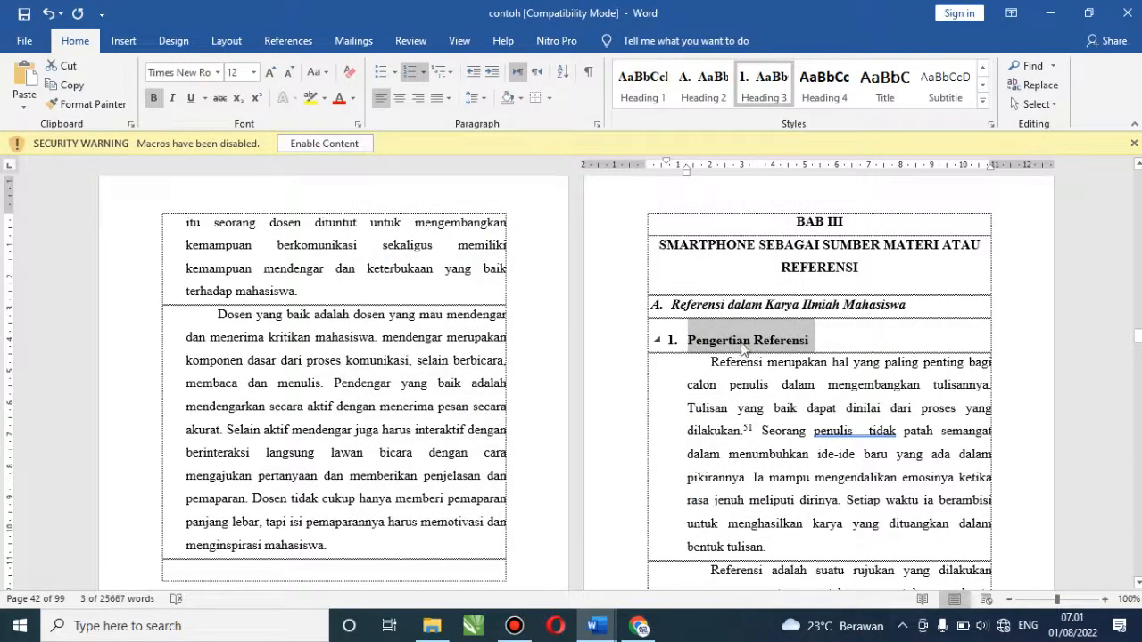
# Apply Heading 3 to the 'Referensi yang baik dan benar' line so it is numbered 2, then return to DAFTAR ISI
pyautogui.click(704, 310)
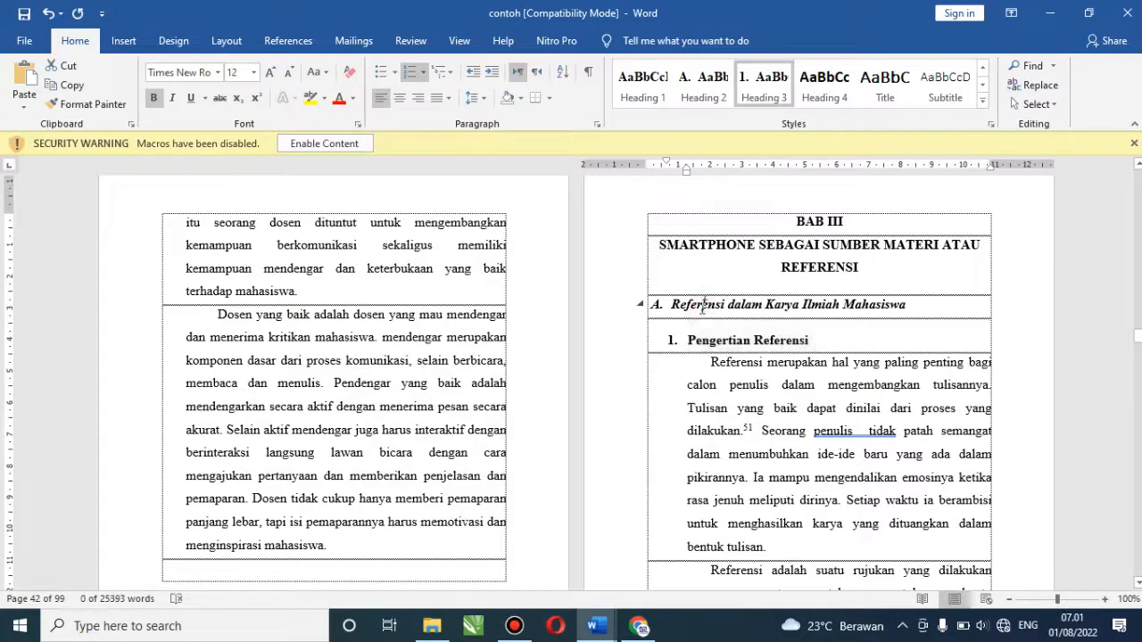
pyautogui.click(601, 306)
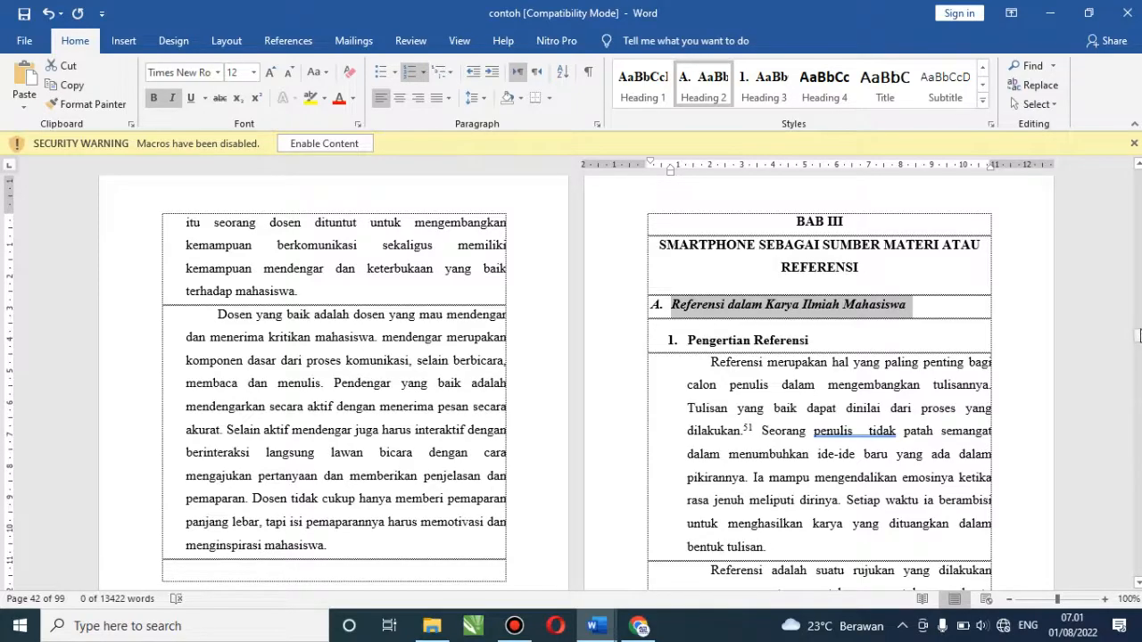
pyautogui.moveTo(1138, 334); pyautogui.dragTo(1137, 357)
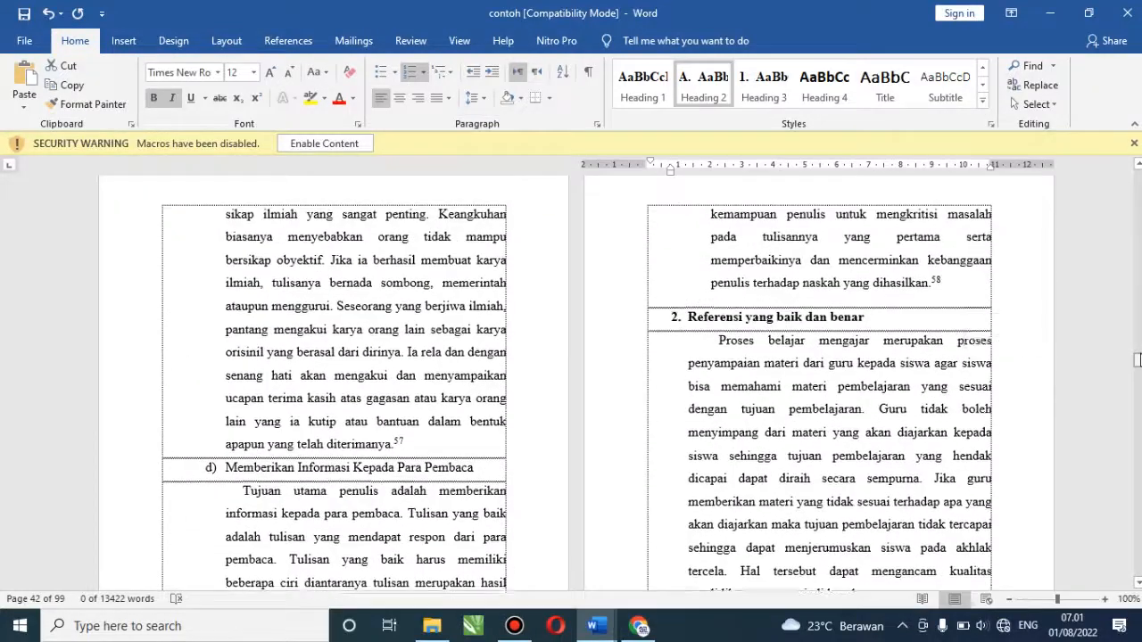
pyautogui.click(603, 320)
pyautogui.click(771, 80)
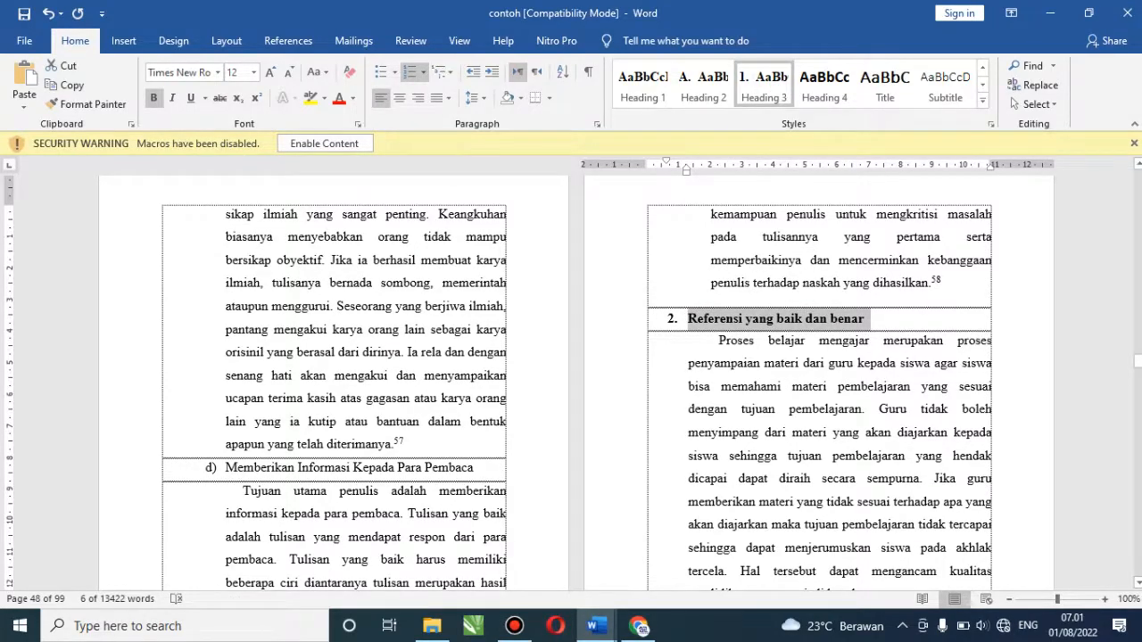
pyautogui.moveTo(1139, 364); pyautogui.dragTo(1139, 198)
pyautogui.scroll(3, 925, 261)
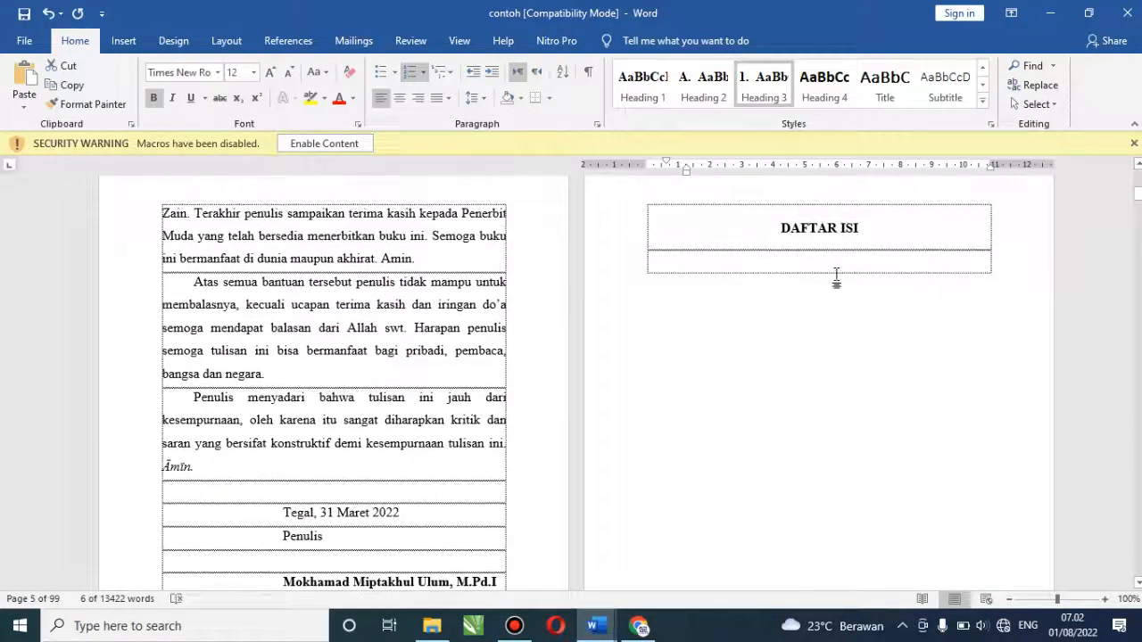
# Insert an Automatic Table 2 table of contents in the empty row under DAFTAR ISI
pyautogui.click(828, 254)
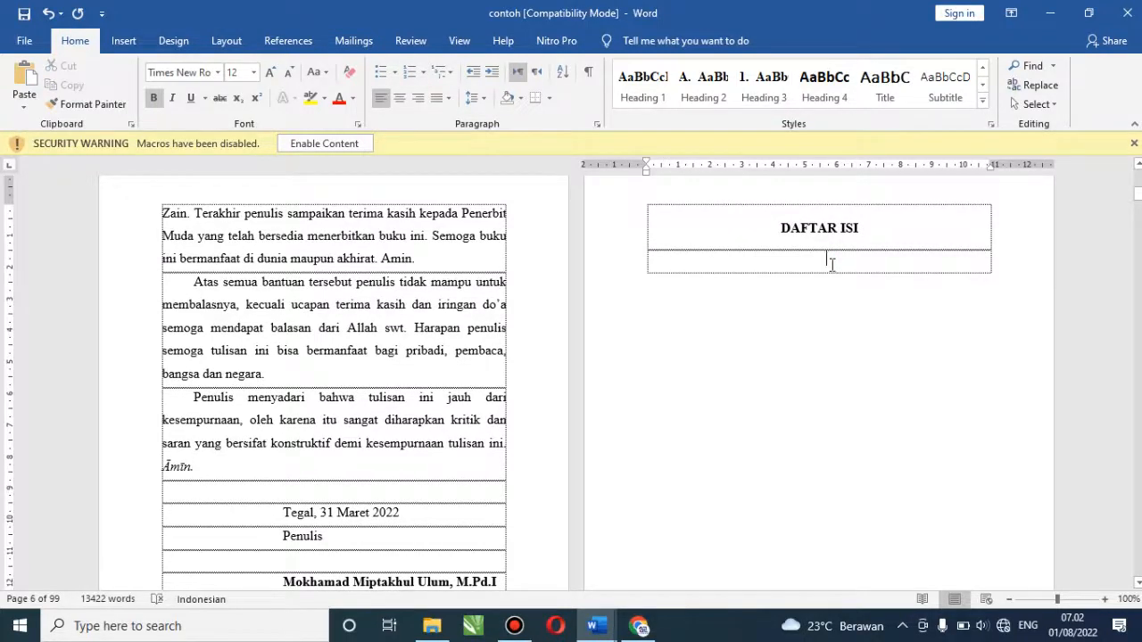
pyautogui.click(288, 41)
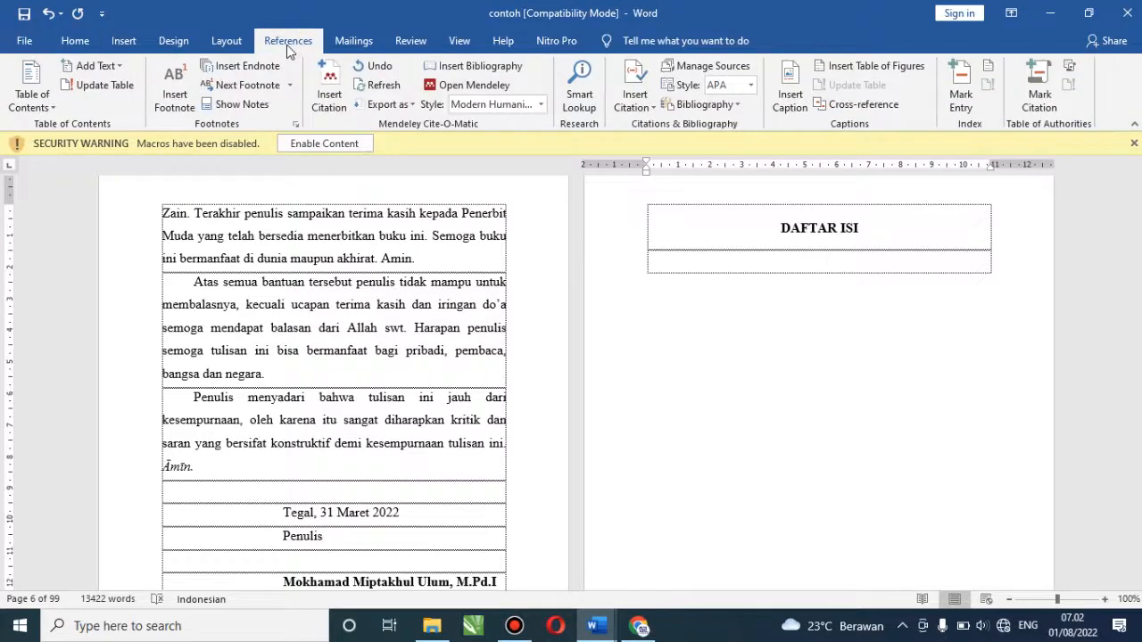
pyautogui.click(52, 109)
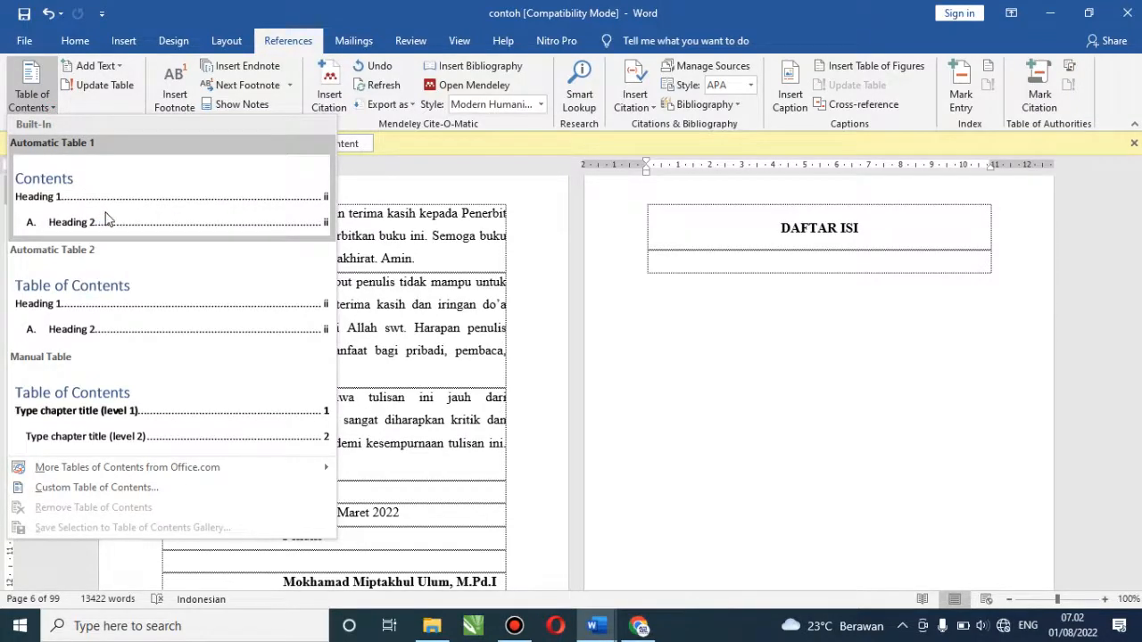
pyautogui.click(122, 312)
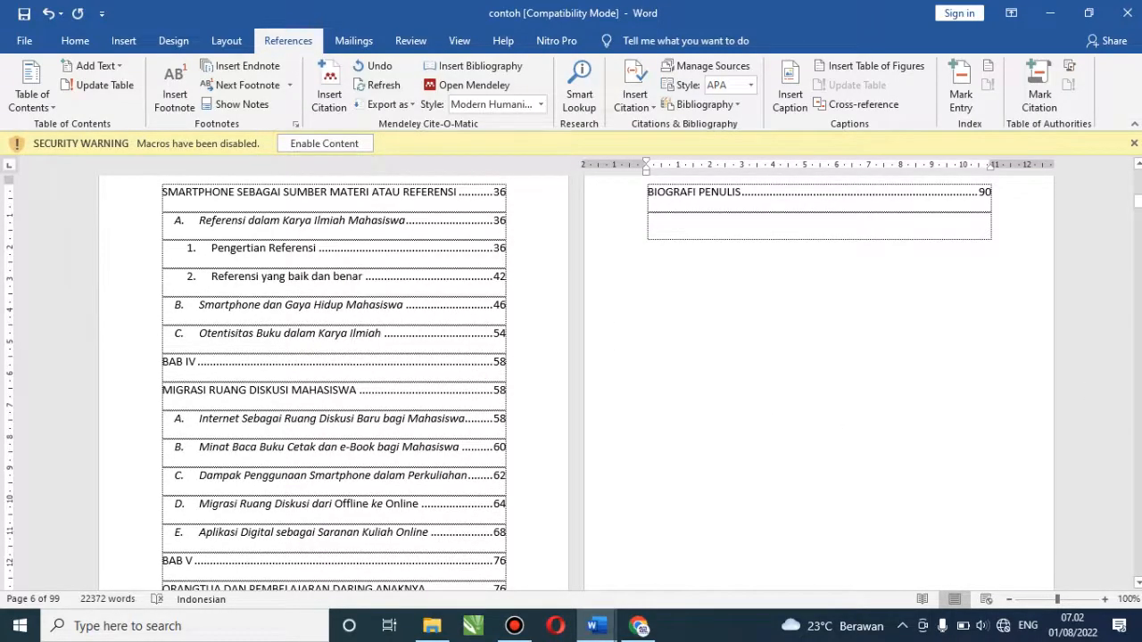
pyautogui.moveTo(1139, 205); pyautogui.dragTo(1138, 199)
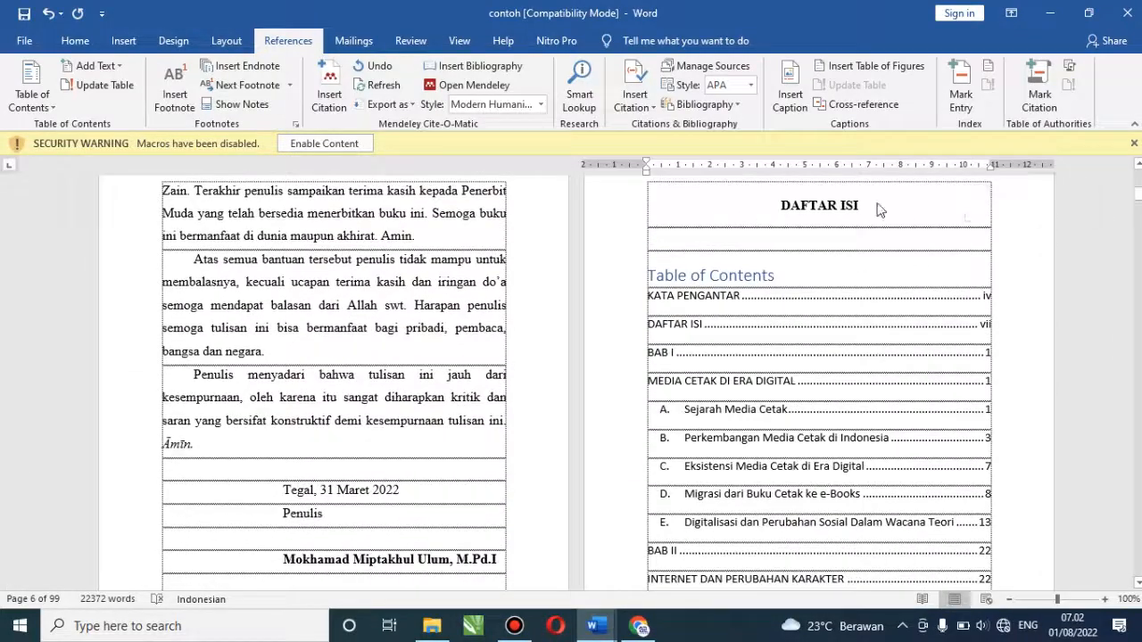
pyautogui.click(629, 278)
pyautogui.press('Delete')
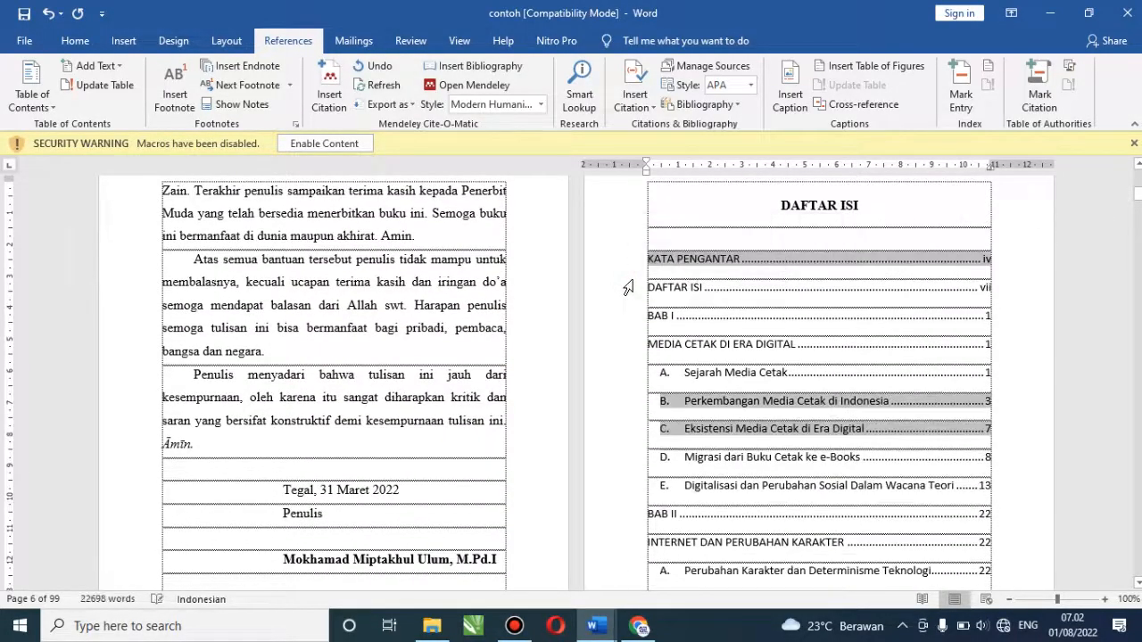
pyautogui.click(771, 272)
pyautogui.click(726, 373)
pyautogui.scroll(-5, 685, 287)
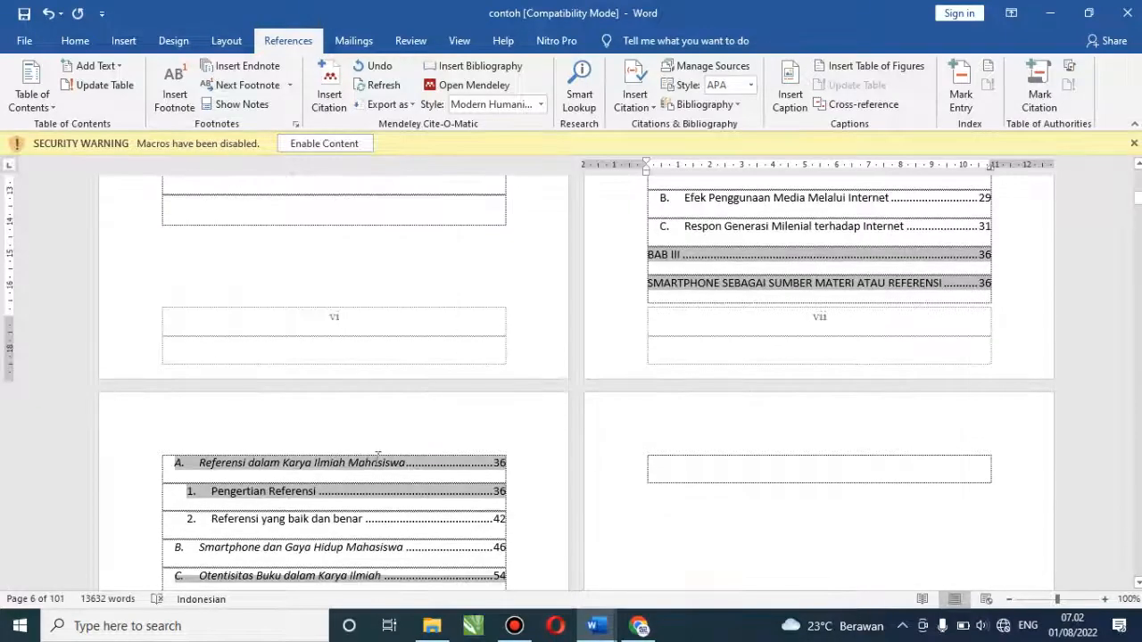
pyautogui.click(377, 459)
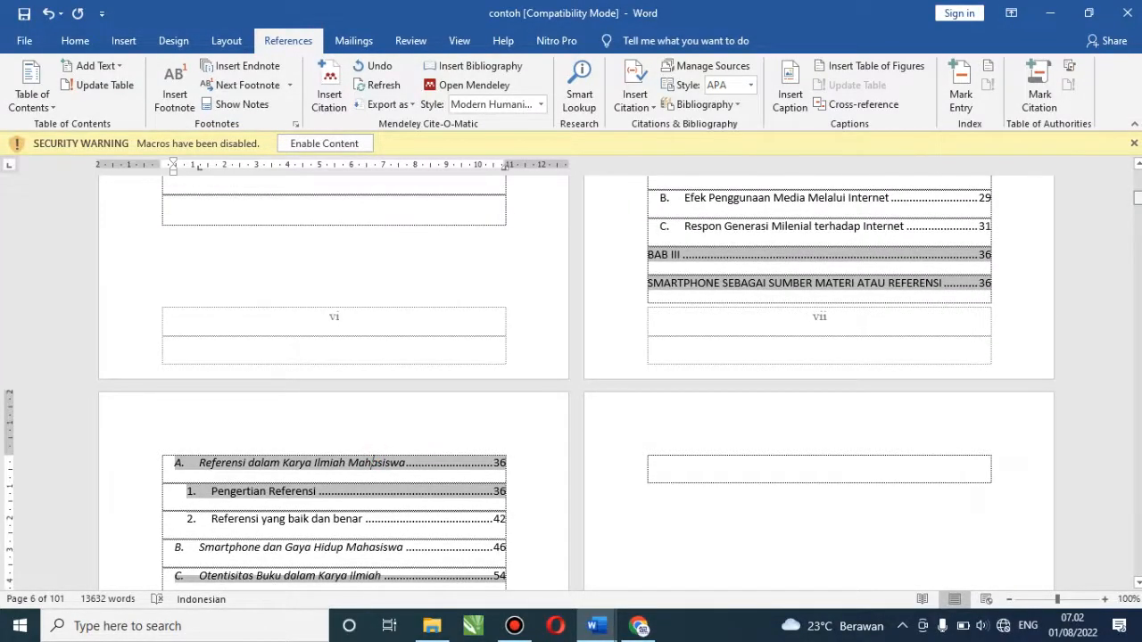
pyautogui.scroll(7, 832, 340)
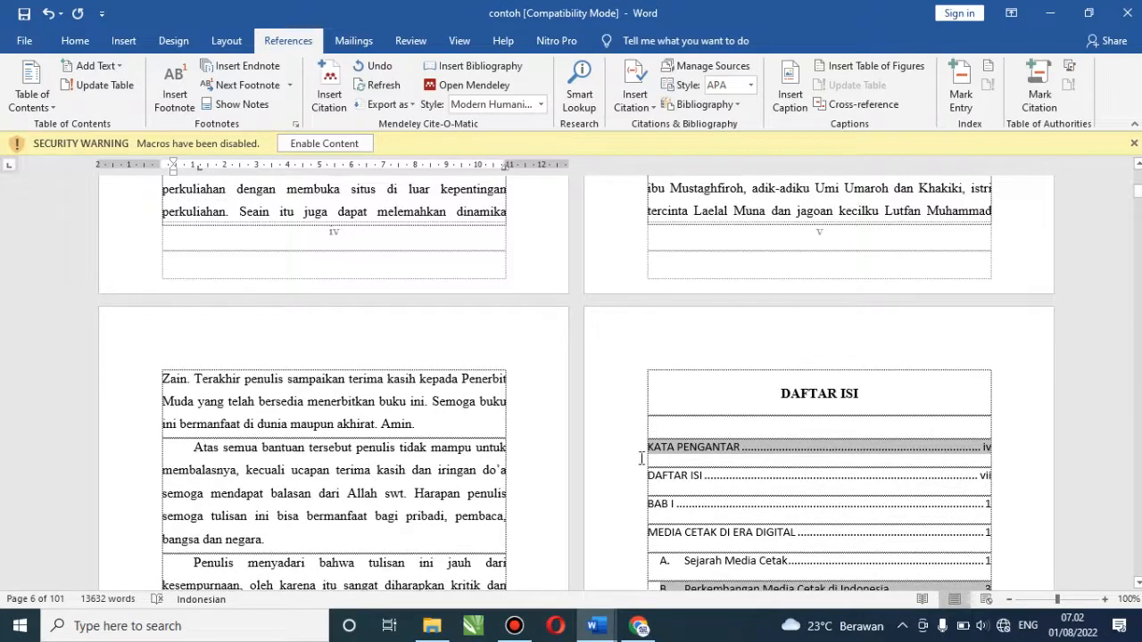
pyautogui.click(639, 451)
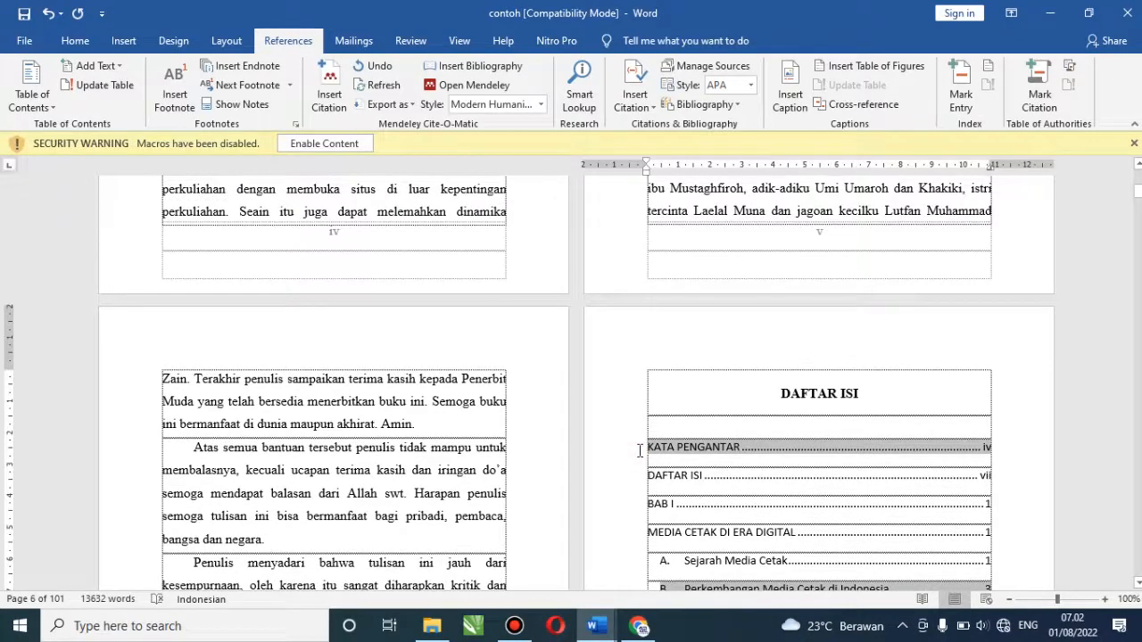
pyautogui.hotkey('ctrl', 'z')
pyautogui.click(804, 518)
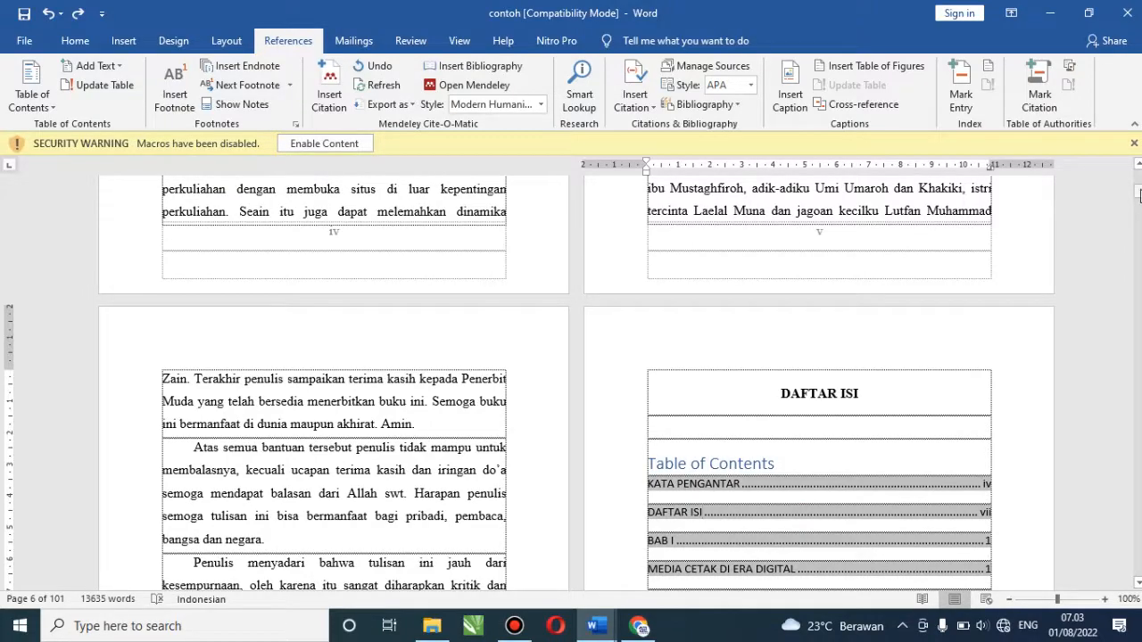
pyautogui.moveTo(1139, 194); pyautogui.dragTo(1138, 202)
pyautogui.click(1139, 165)
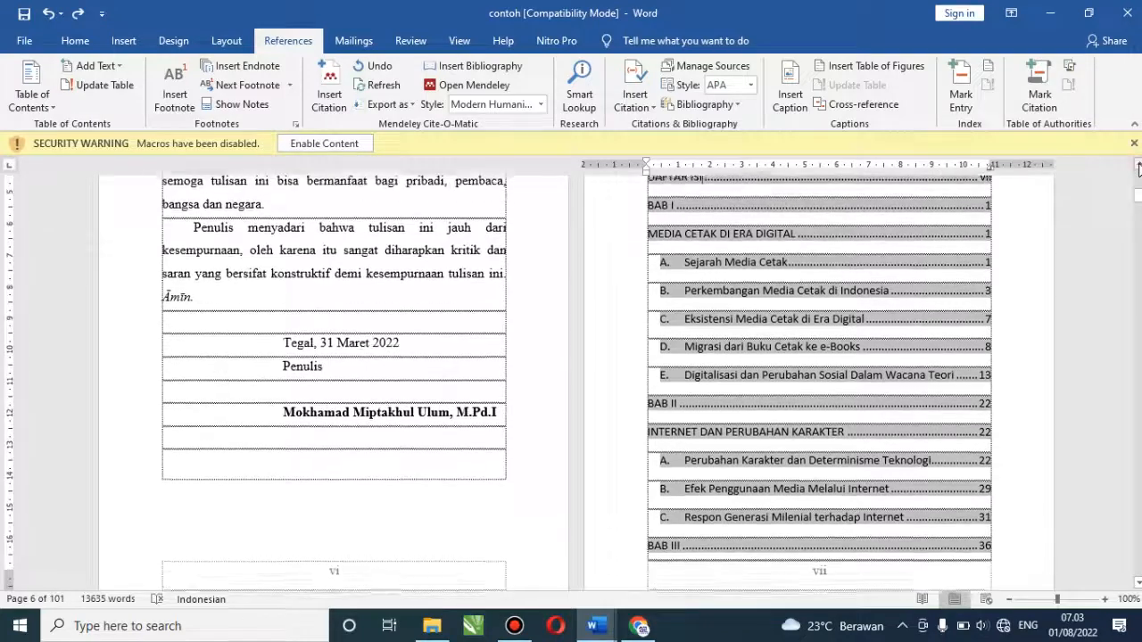
pyautogui.click(1138, 165)
pyautogui.click(1138, 165)
pyautogui.scroll(1, 856, 240)
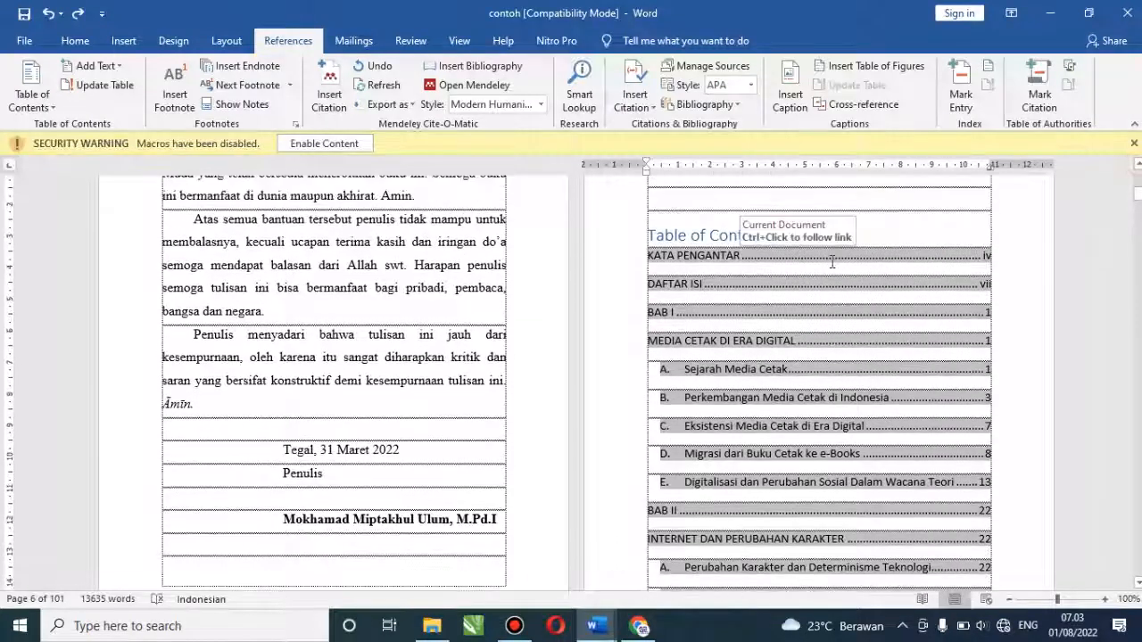
pyautogui.click(832, 262)
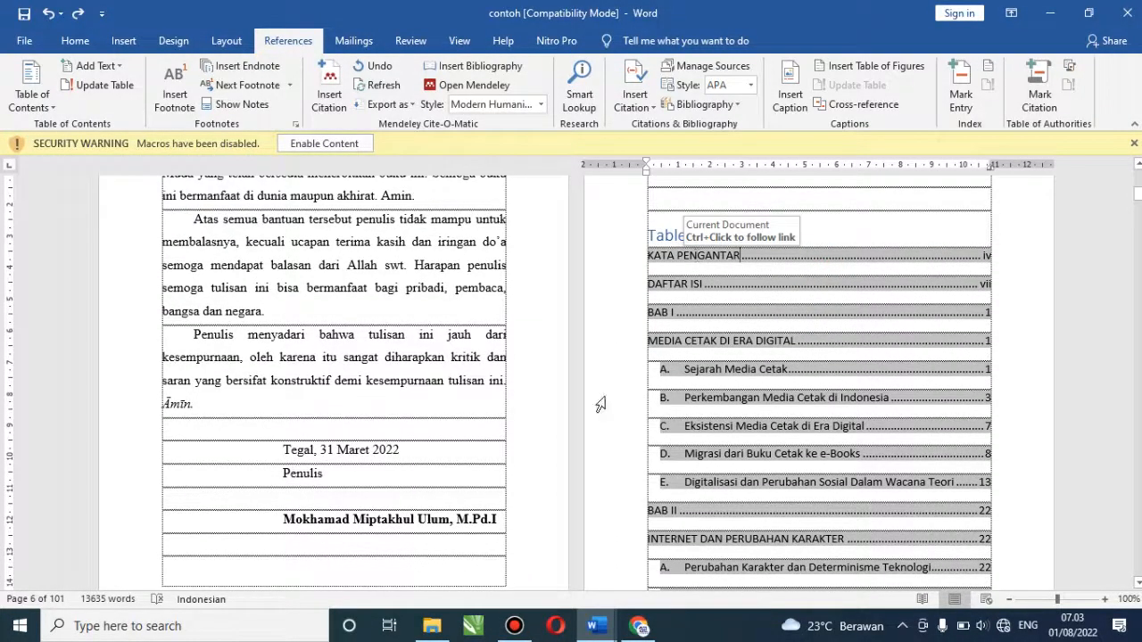
pyautogui.moveTo(606, 632)
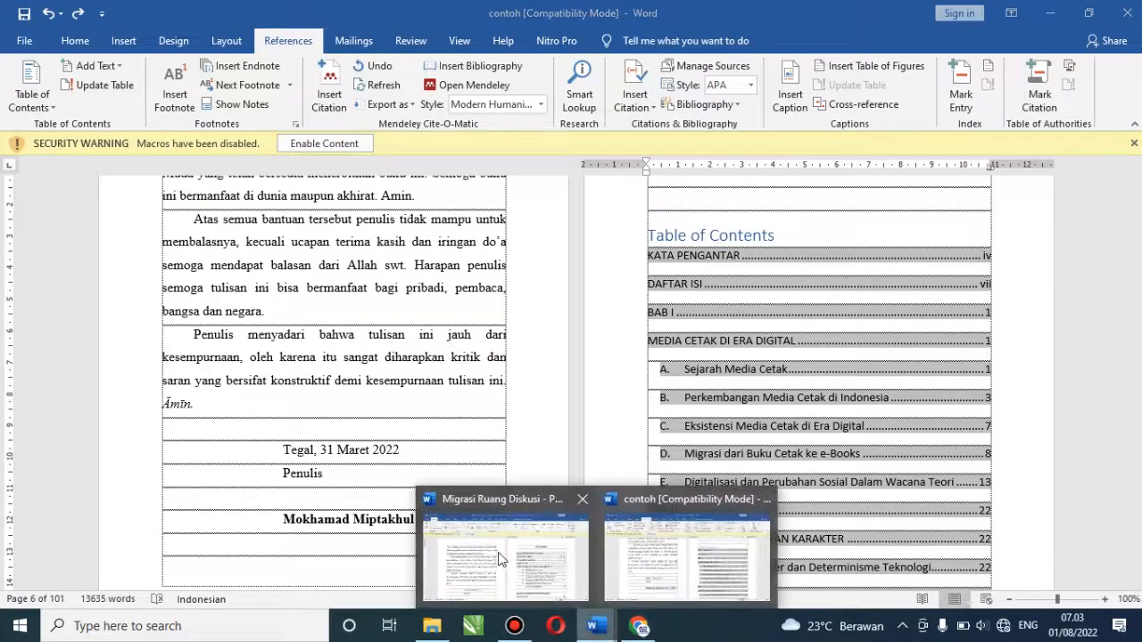
# Review the contents entries in the Migrasi Ruang Diskusi reference document
pyautogui.click(499, 554)
pyautogui.moveTo(737, 301); pyautogui.dragTo(858, 489)
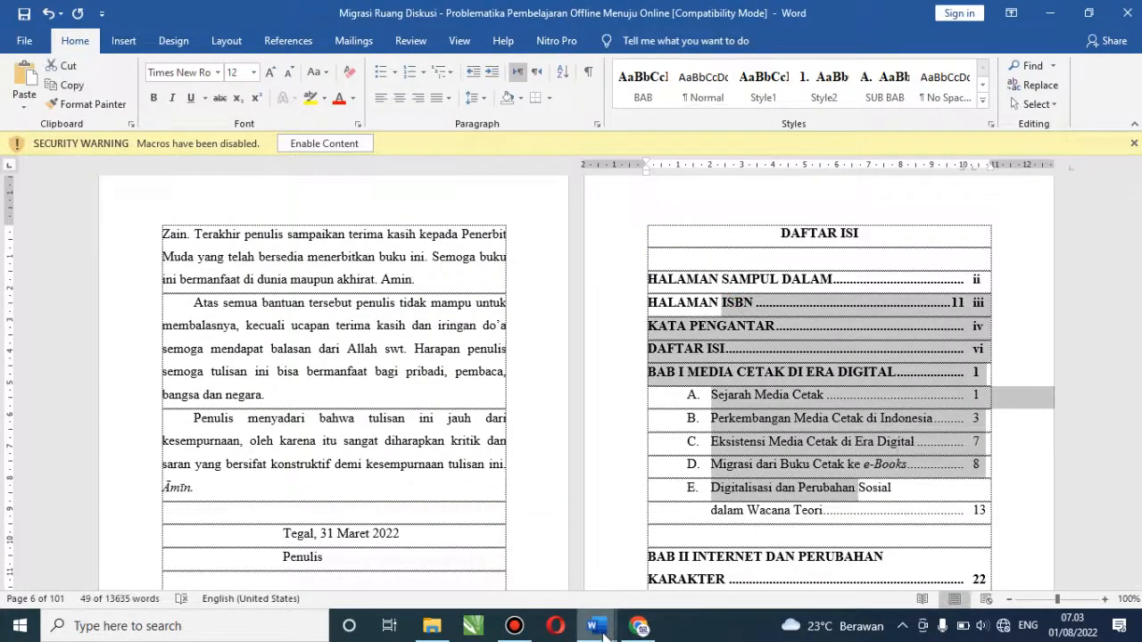
pyautogui.moveTo(596, 628)
pyautogui.click(667, 575)
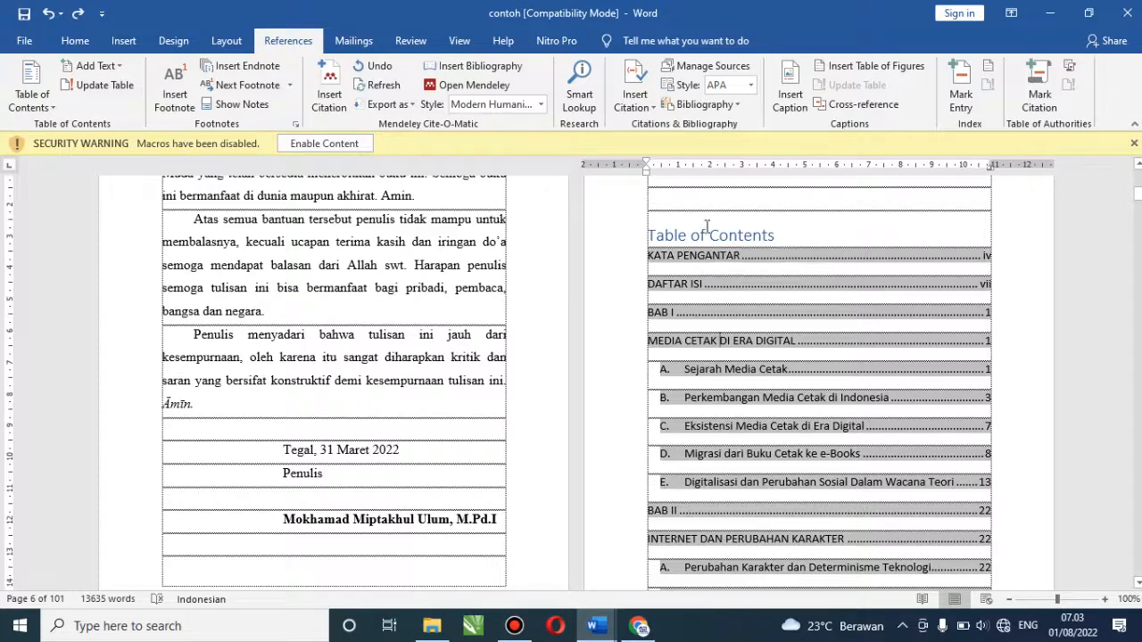
# Delete the 'Table of Contents' heading line from the contoh contents list
pyautogui.doubleClick(663, 237)
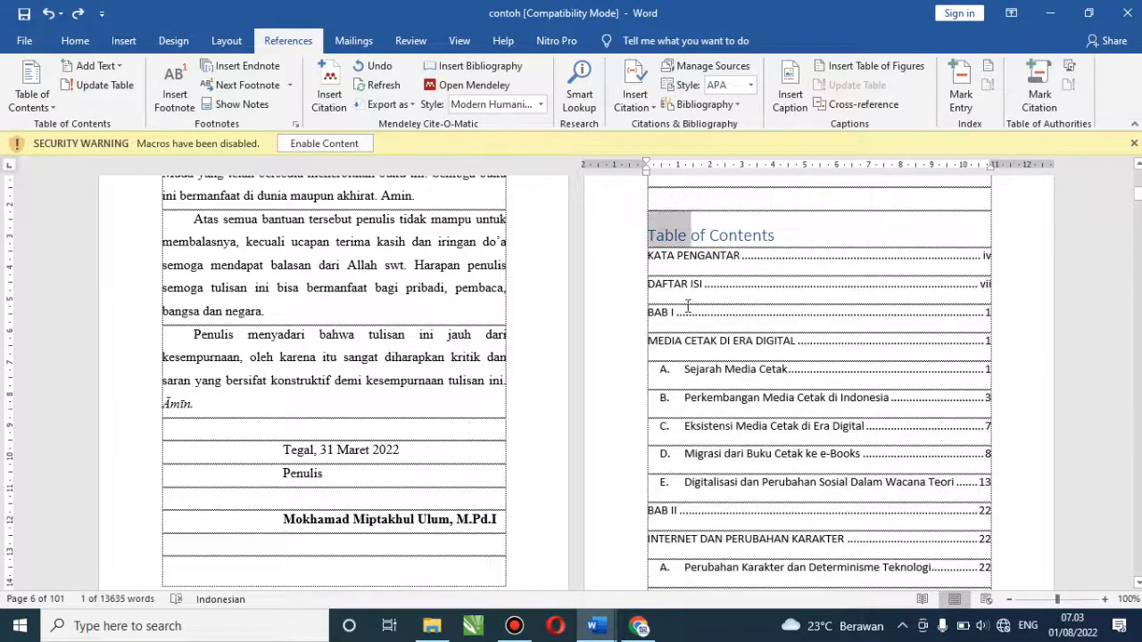
pyautogui.click(613, 236)
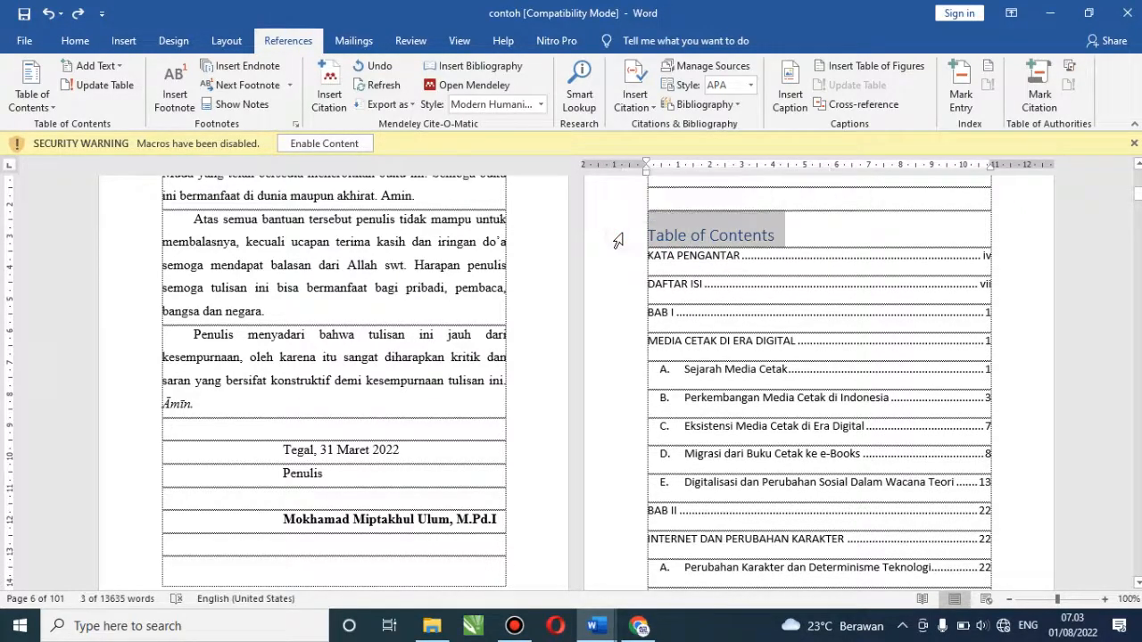
pyautogui.press('Delete')
# Compare contoh's BAB I entry with the reference's 'BAB I MEDIA CETAK DI ERA DIGITAL' entry
pyautogui.click(709, 262)
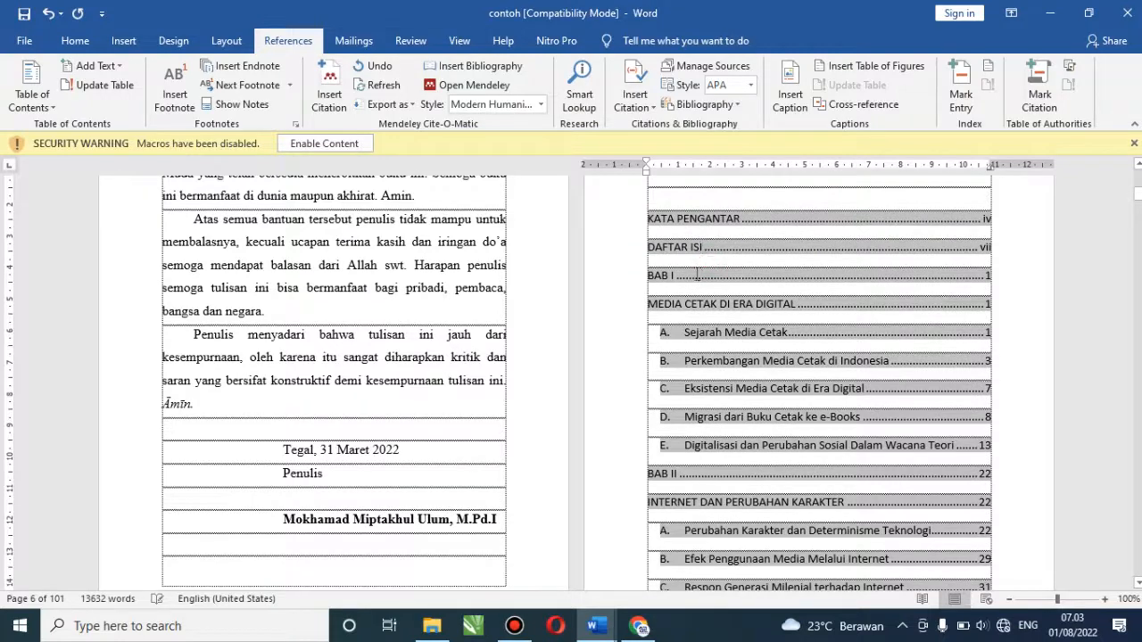
pyautogui.click(652, 277)
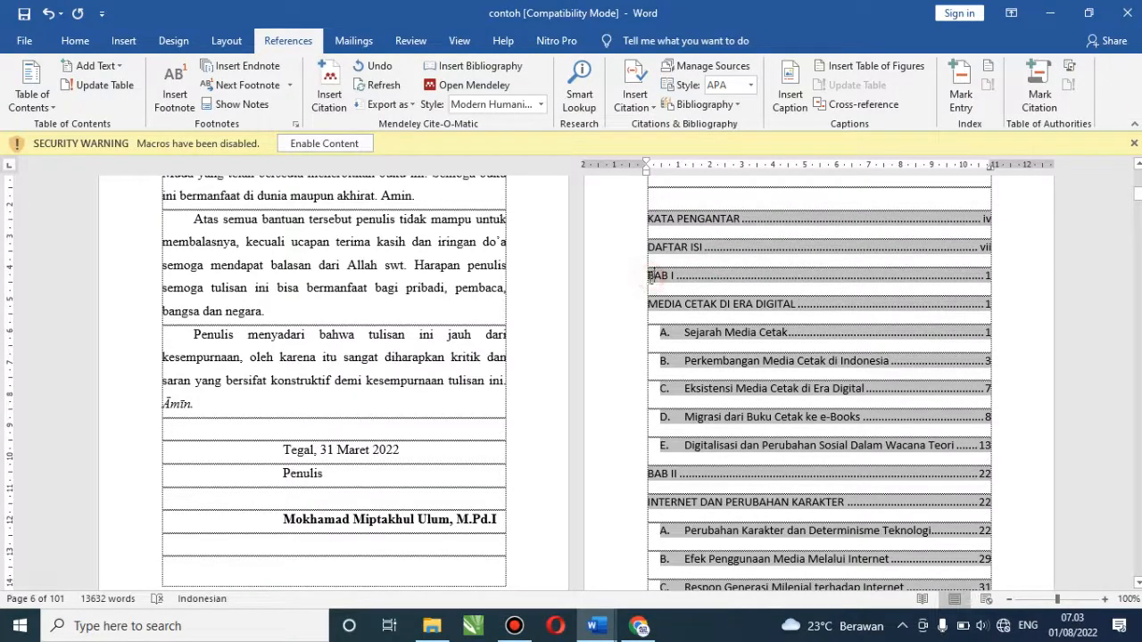
pyautogui.moveTo(651, 276); pyautogui.dragTo(788, 300)
pyautogui.click(646, 278)
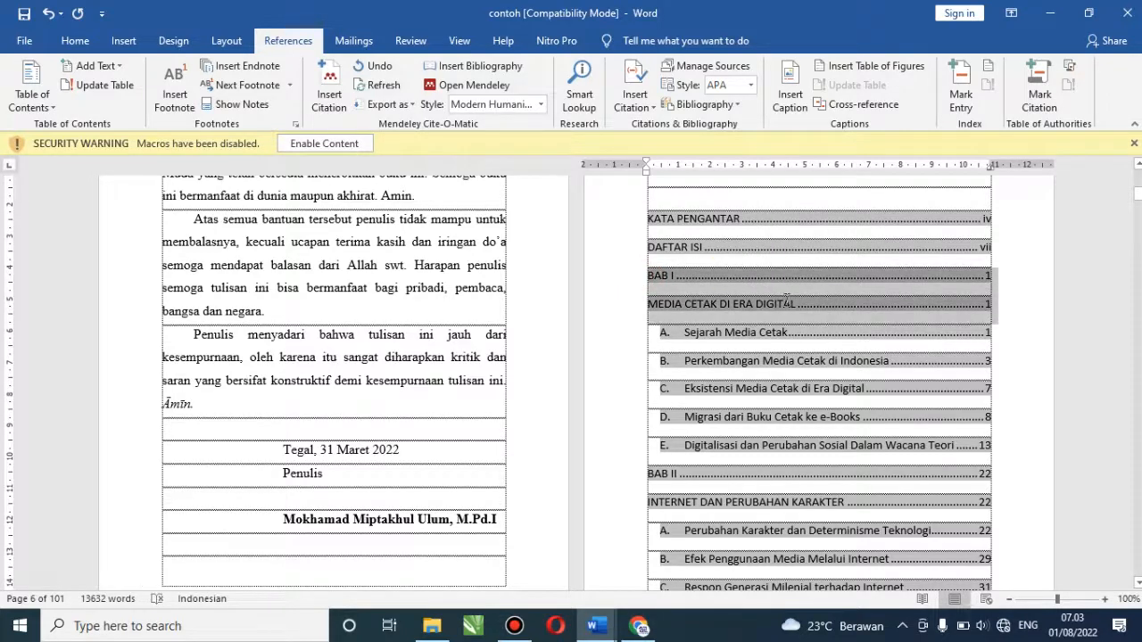
pyautogui.click(662, 281)
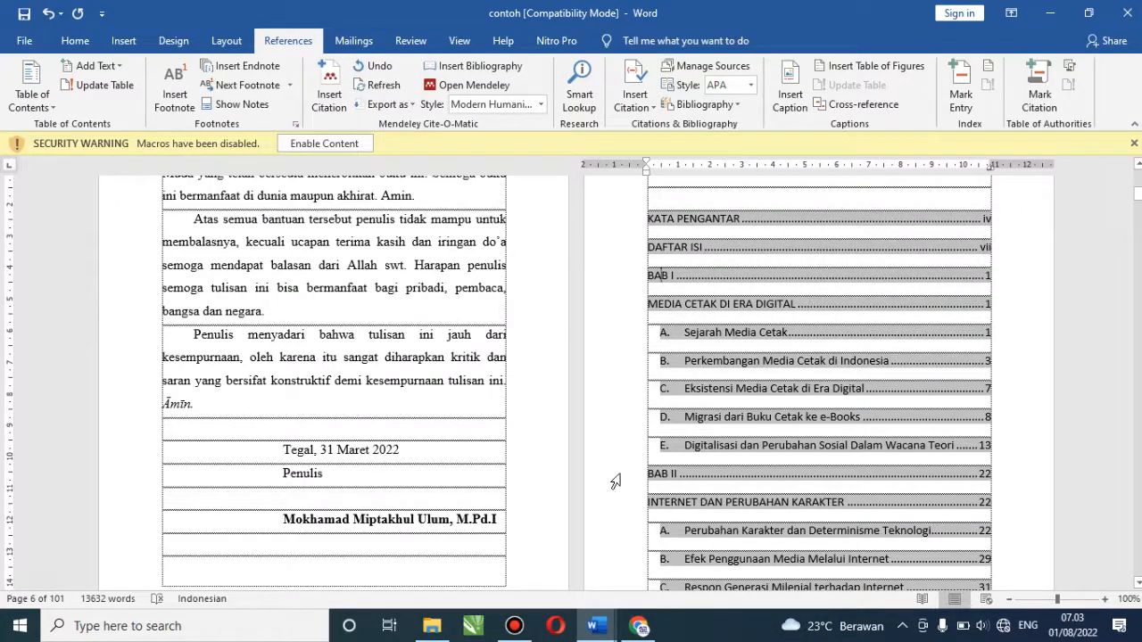
pyautogui.click(596, 626)
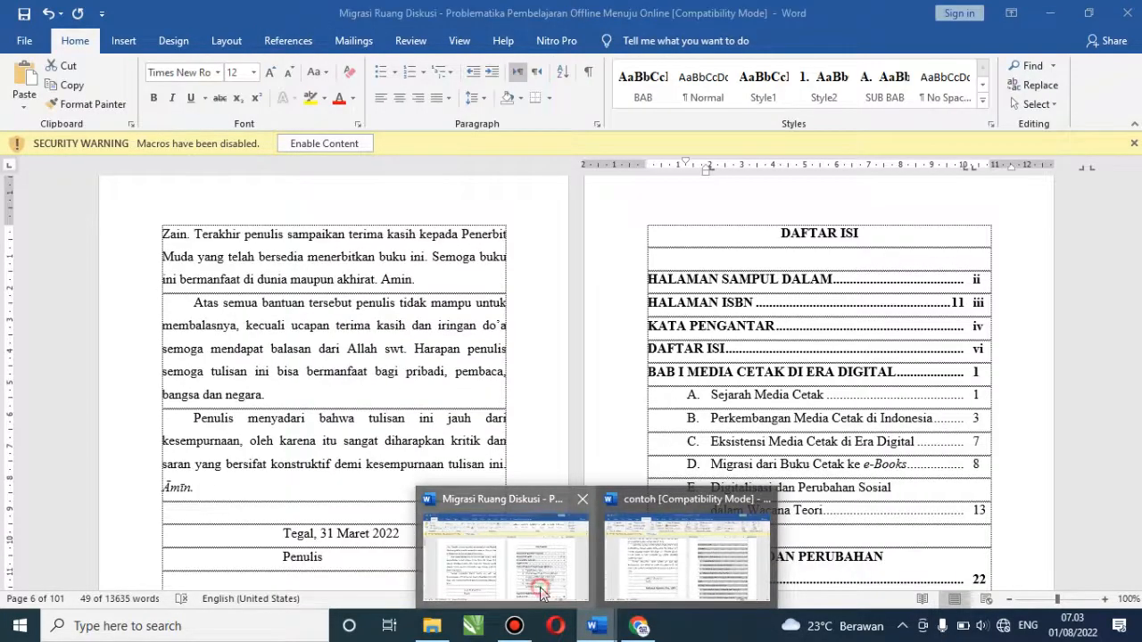
pyautogui.click(540, 587)
pyautogui.click(652, 372)
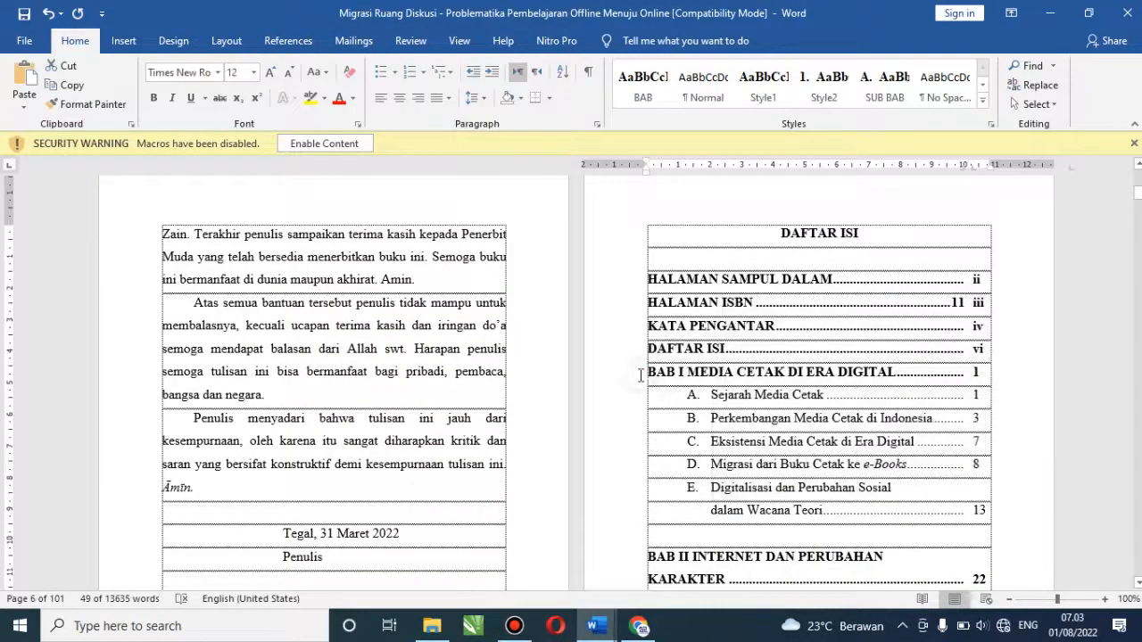
pyautogui.moveTo(649, 373); pyautogui.dragTo(897, 373)
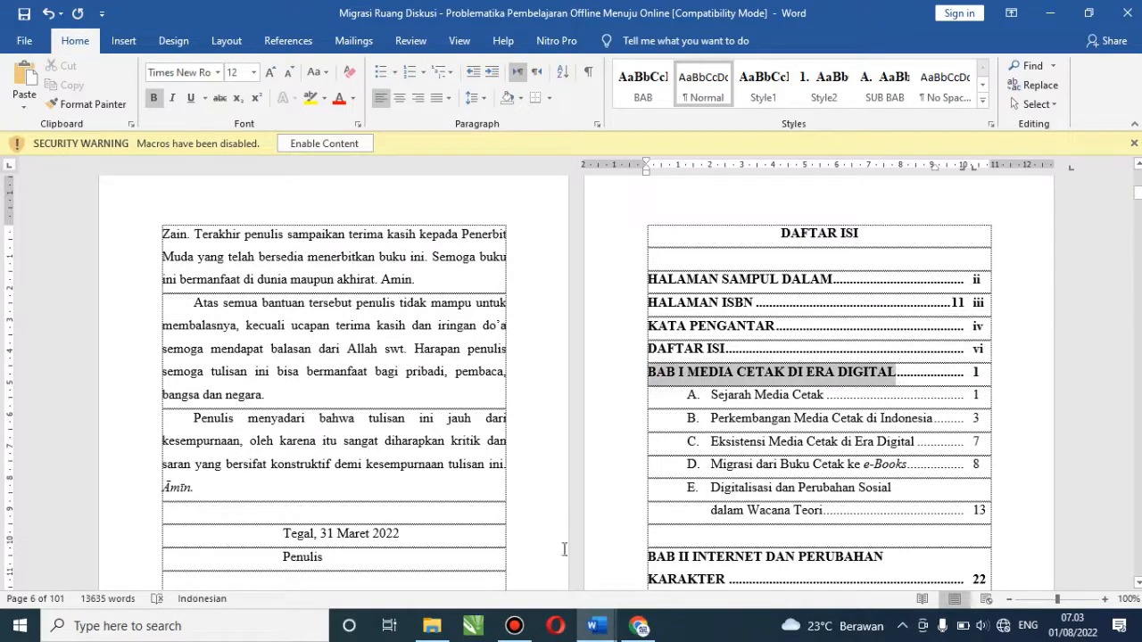
pyautogui.click(596, 629)
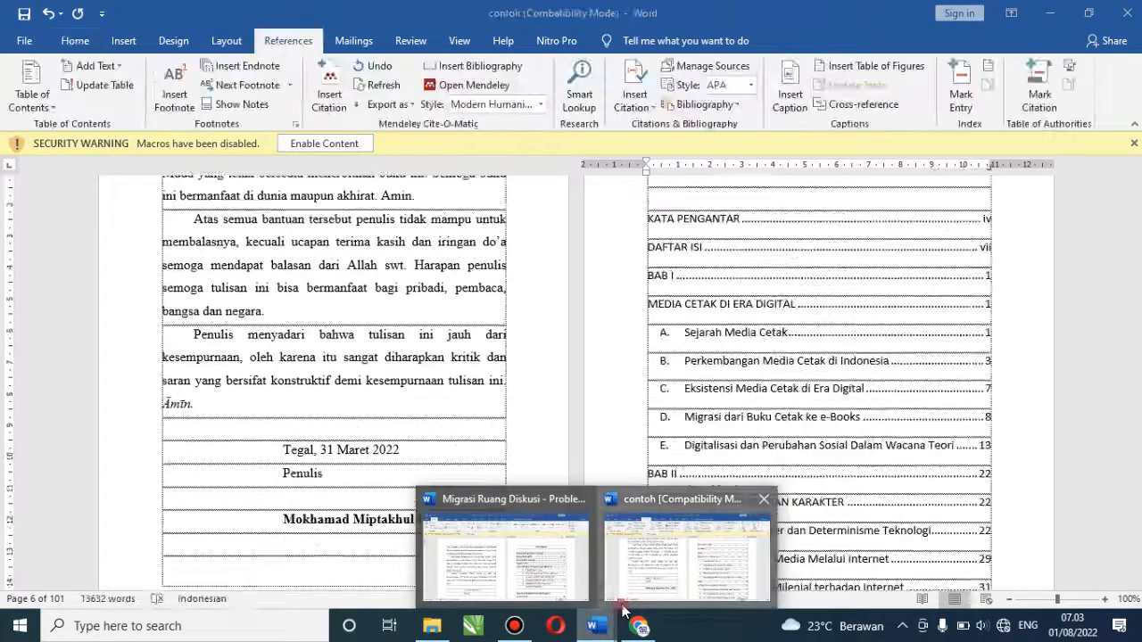
# Join MEDIA CETAK DI ERA DIGITAL onto the BAB I entry, removing the extra leader and page number
pyautogui.click(623, 607)
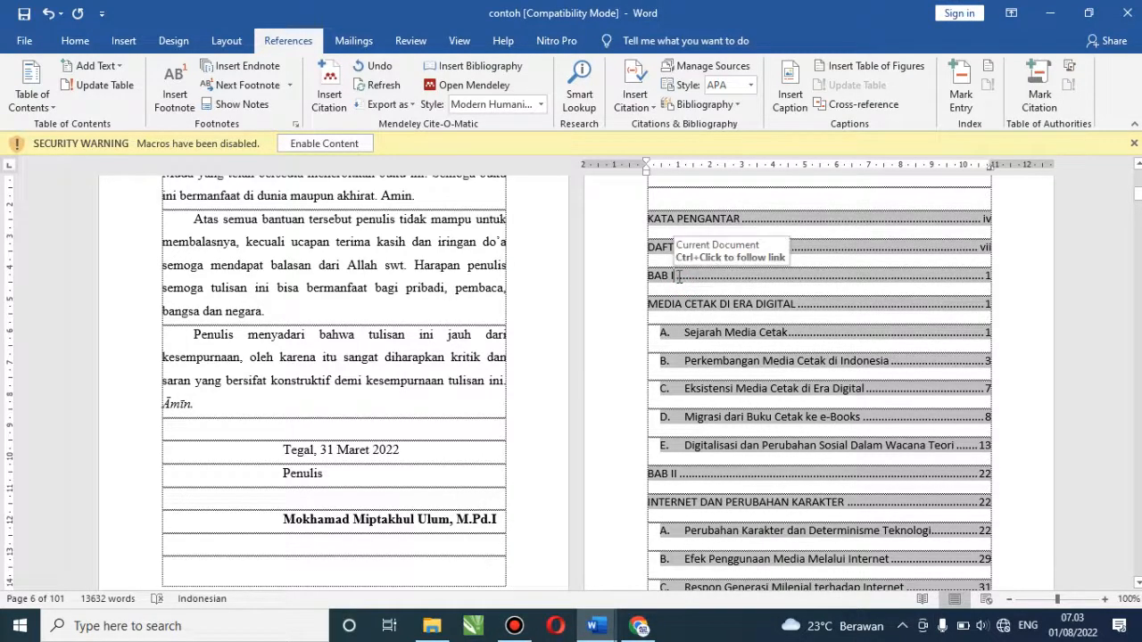
pyautogui.moveTo(679, 277)
pyautogui.mouseDown()
pyautogui.moveTo(917, 296)
pyautogui.moveTo(914, 287)
pyautogui.mouseUp()
pyautogui.click(914, 287)
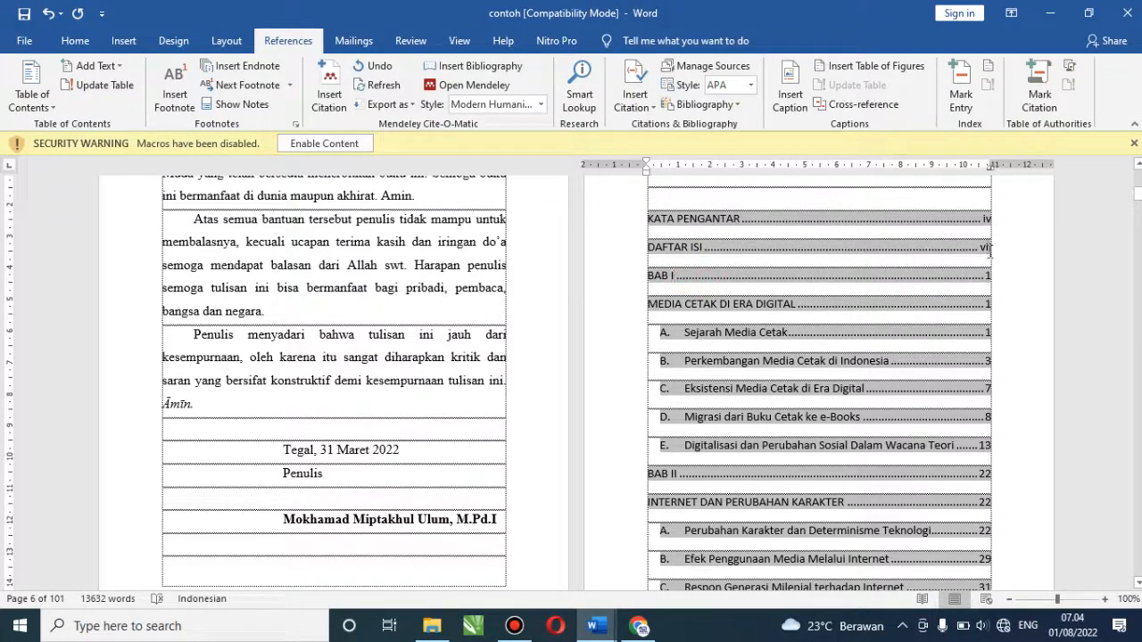
pyautogui.moveTo(989, 277)
pyautogui.mouseDown()
pyautogui.moveTo(889, 265)
pyautogui.moveTo(646, 304)
pyautogui.mouseUp()
pyautogui.press('BackSpace')
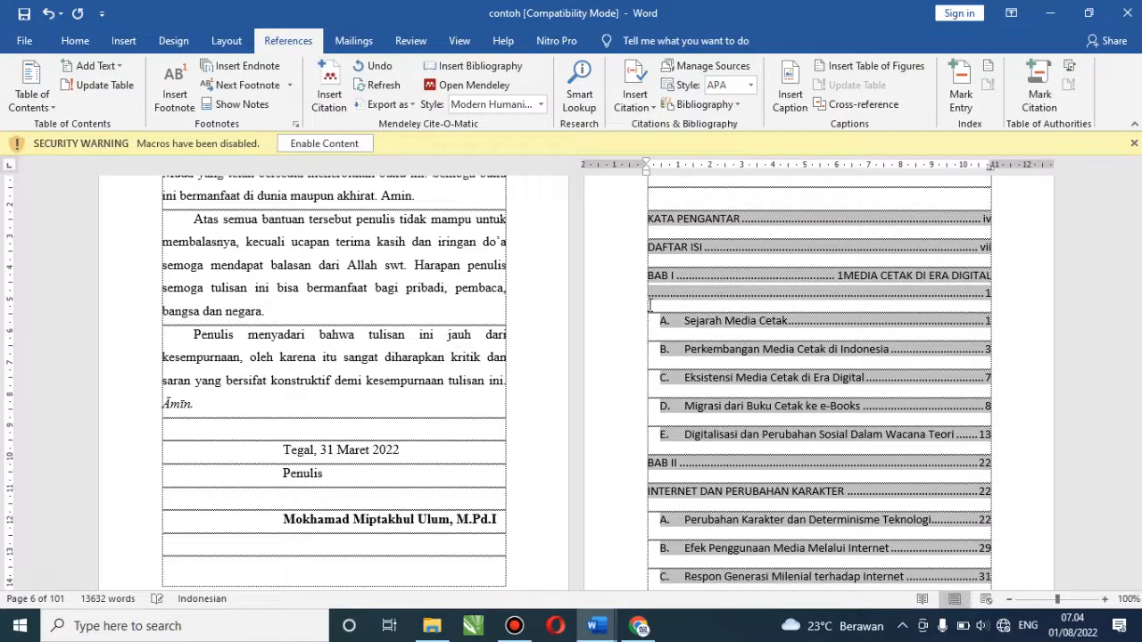
pyautogui.hotkey('shift', 'Home')
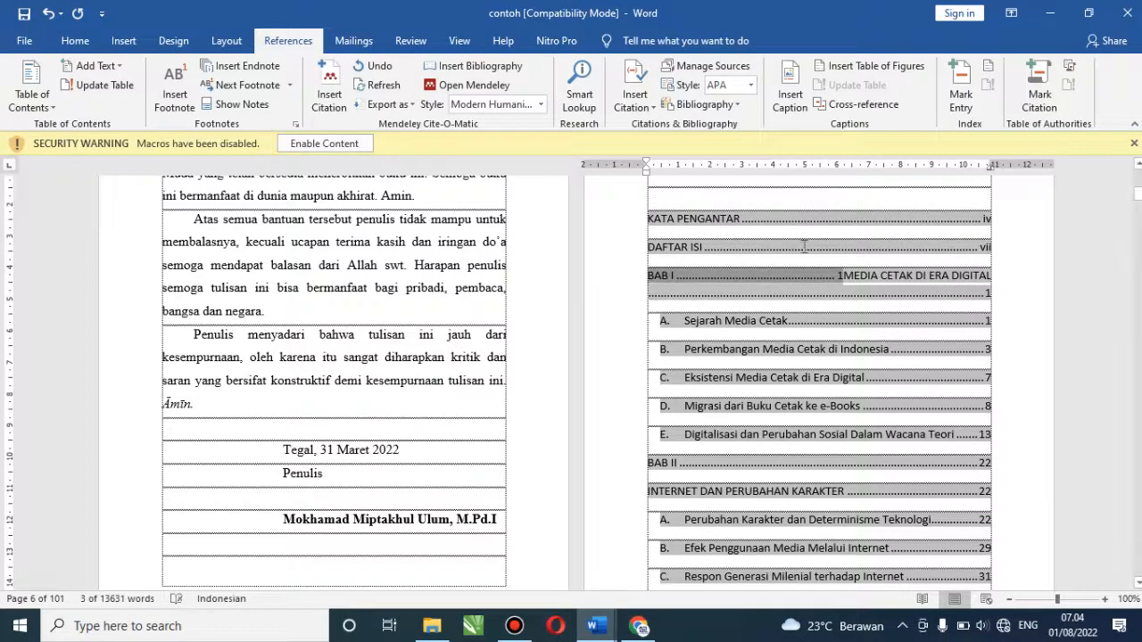
pyautogui.click(841, 278)
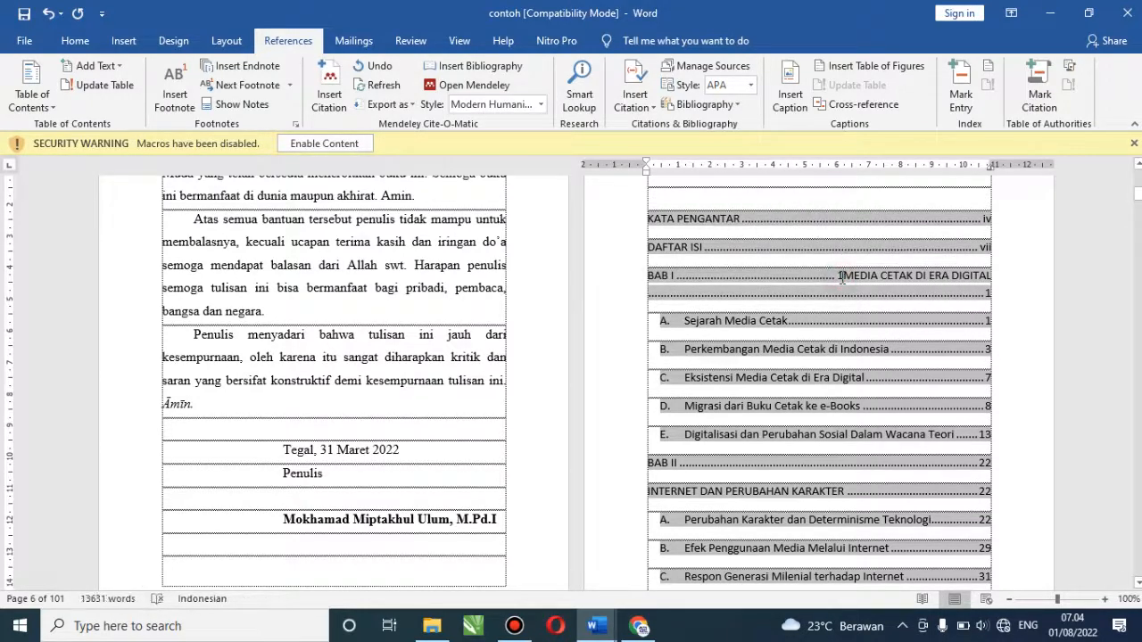
pyautogui.moveTo(839, 278); pyautogui.dragTo(741, 285)
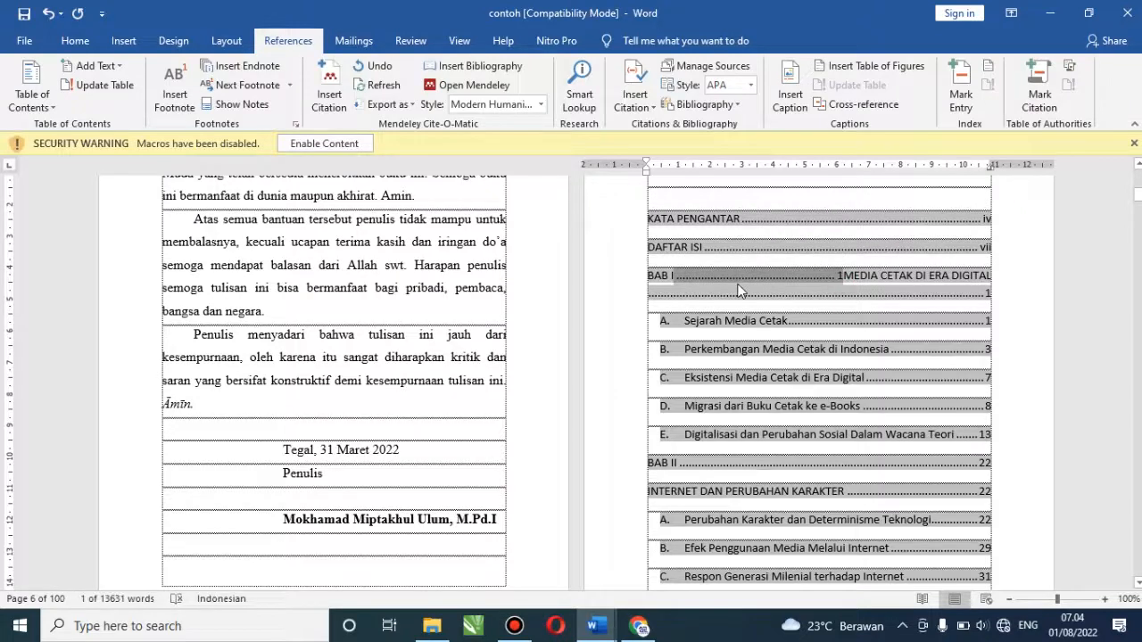
pyautogui.press('Delete')
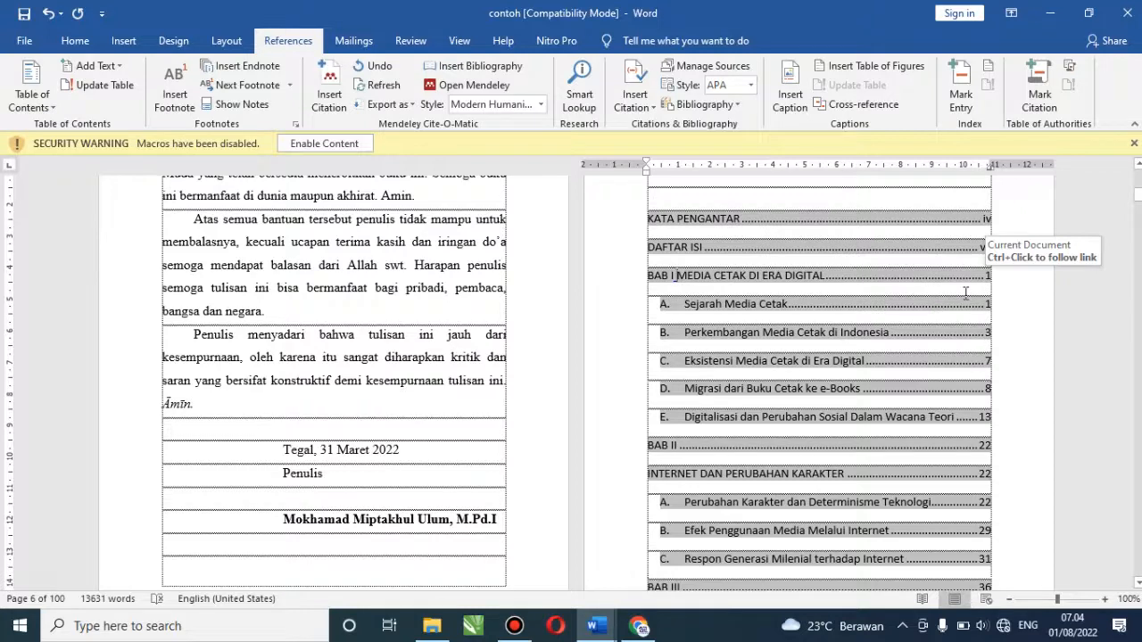
pyautogui.write('11')
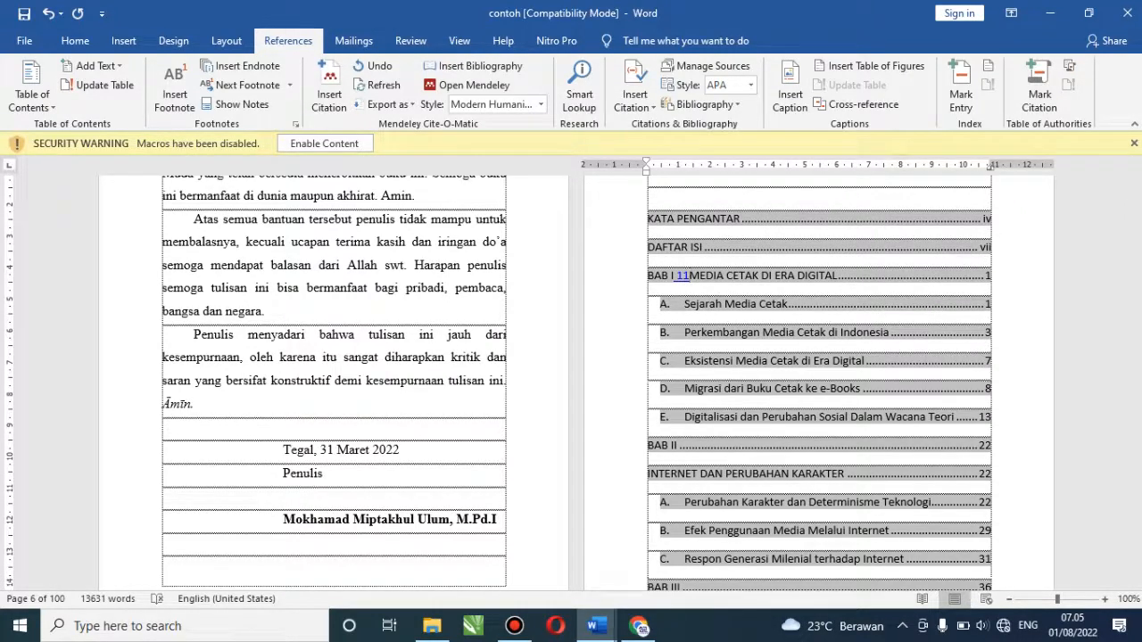
pyautogui.press('BackSpace')
pyautogui.press('BackSpace')
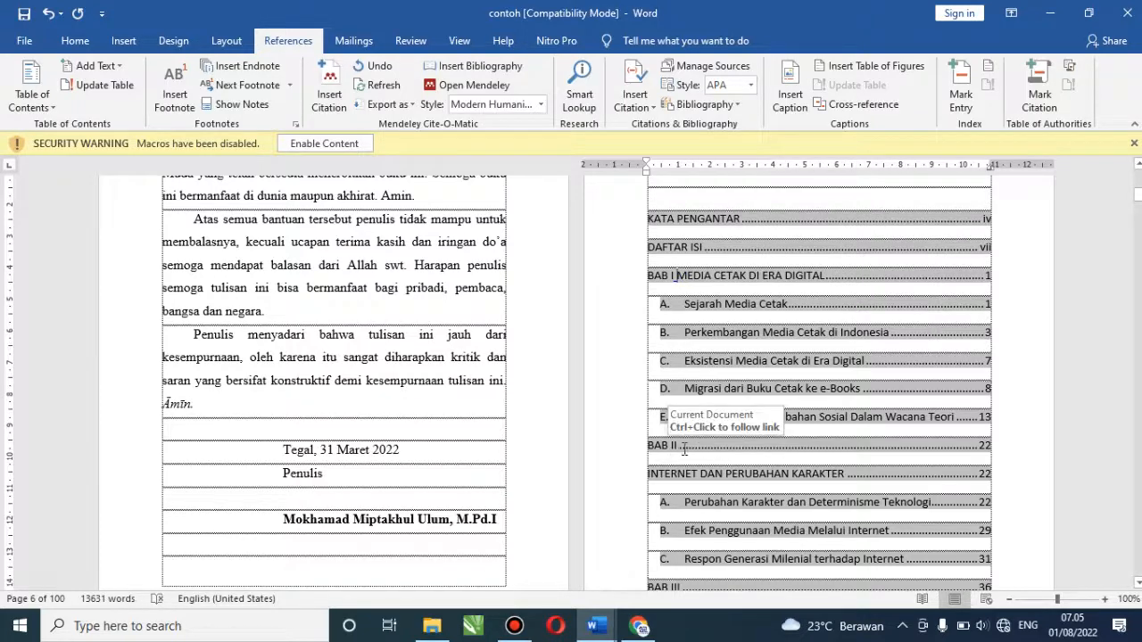
# Join INTERNET DAN PERUBAHAN KARAKTER onto the BAB II entry at page 22, deleting the extra leader
pyautogui.click(644, 474)
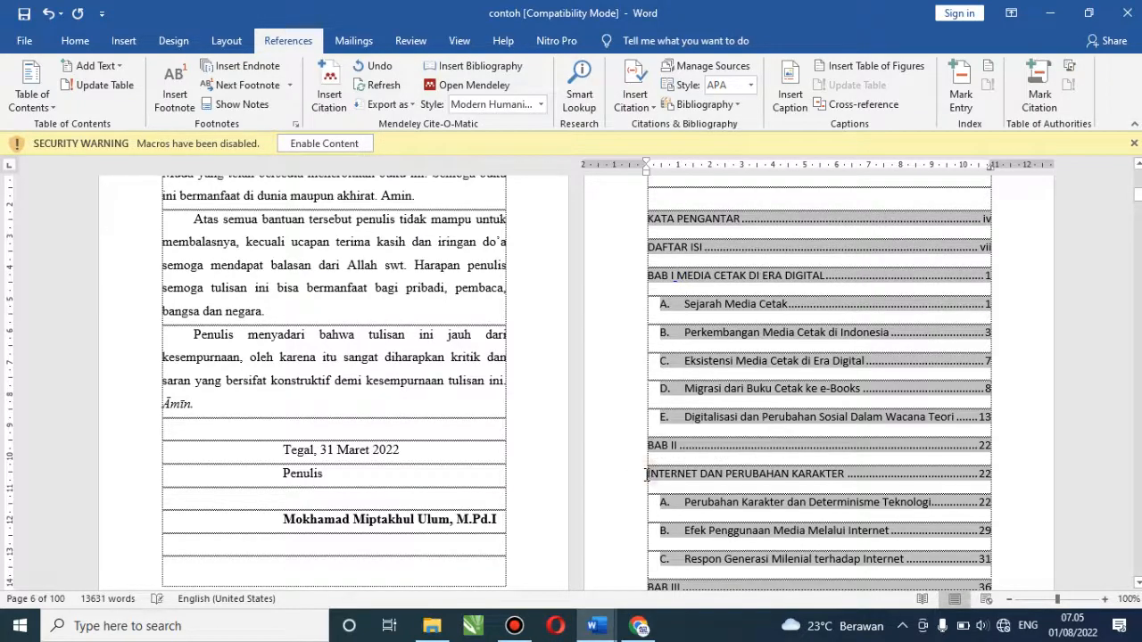
pyautogui.press('BackSpace')
pyautogui.hotkey('shift', 'Home')
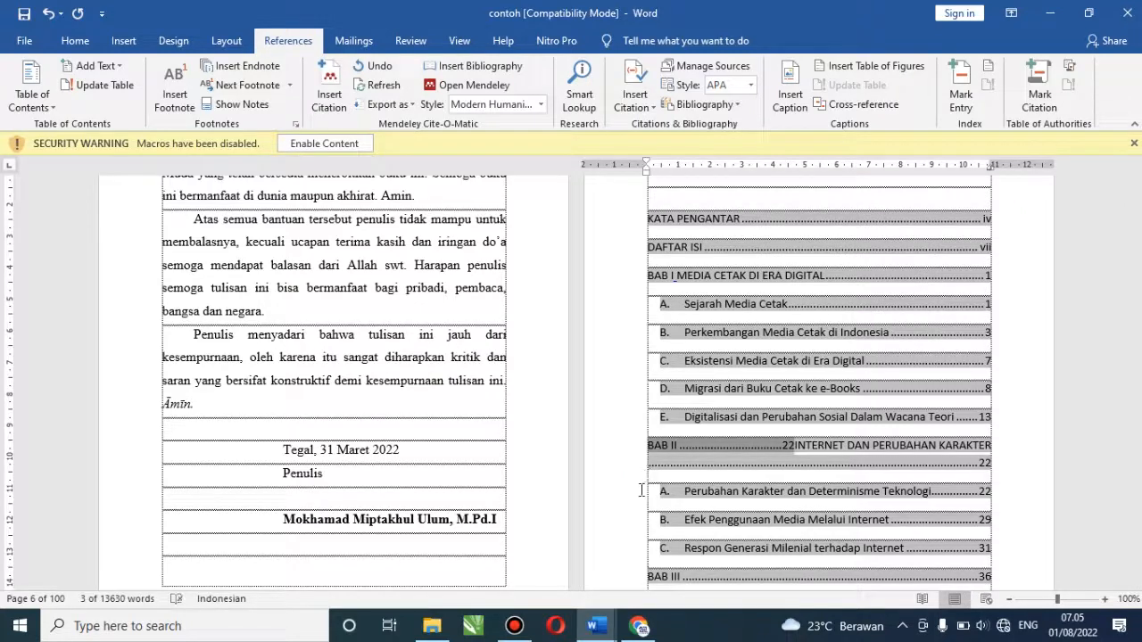
pyautogui.press('BackSpace')
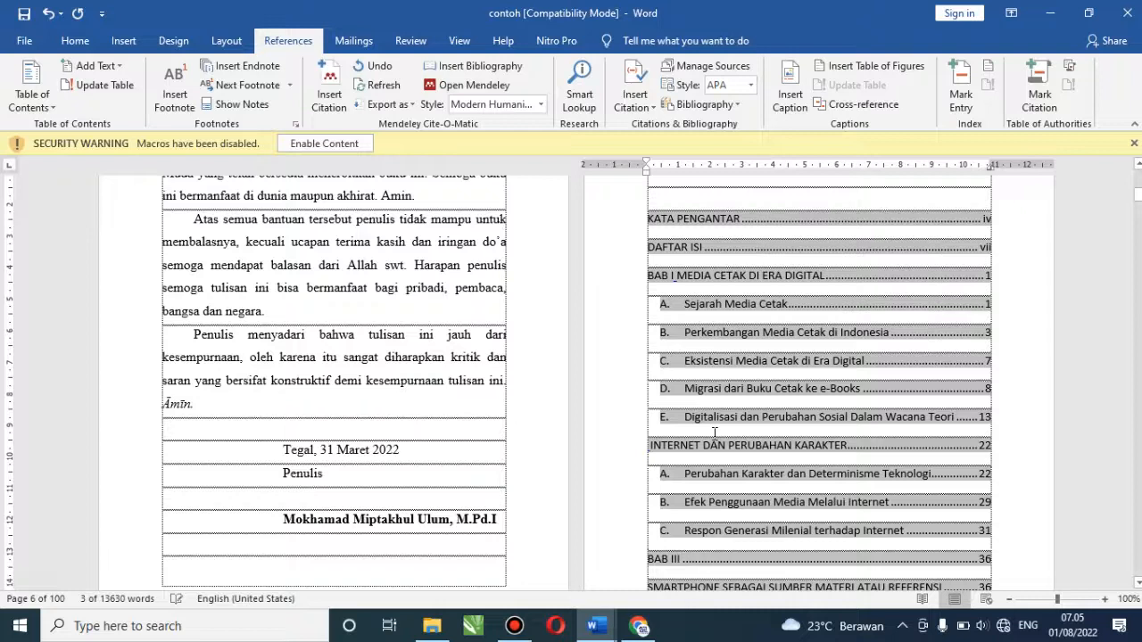
pyautogui.hotkey('ctrl', 'z')
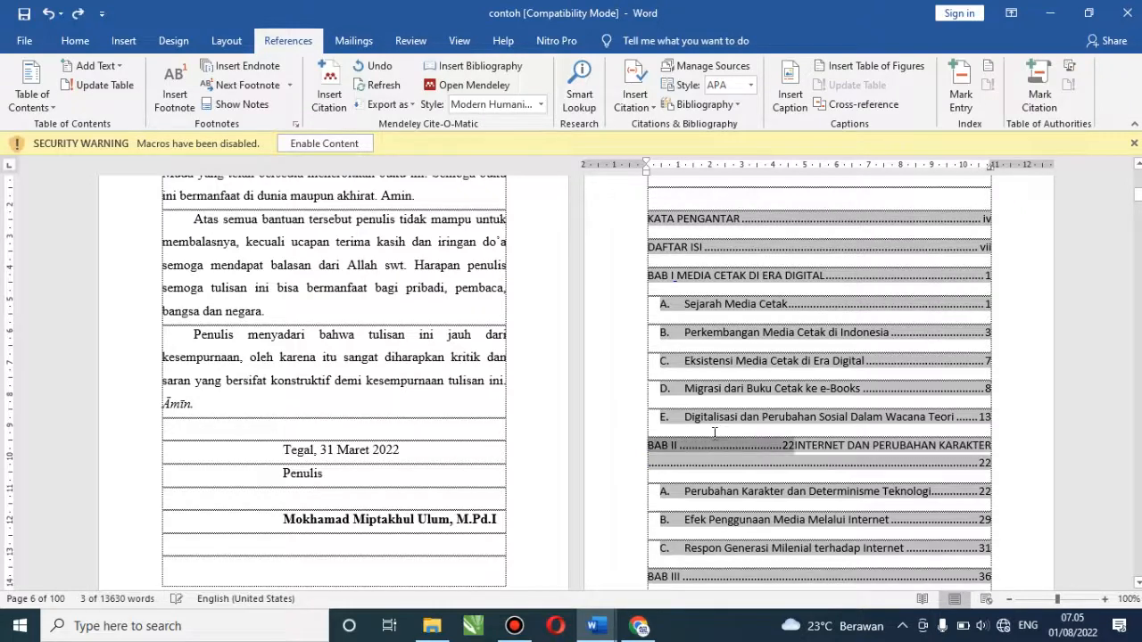
pyautogui.click(681, 446)
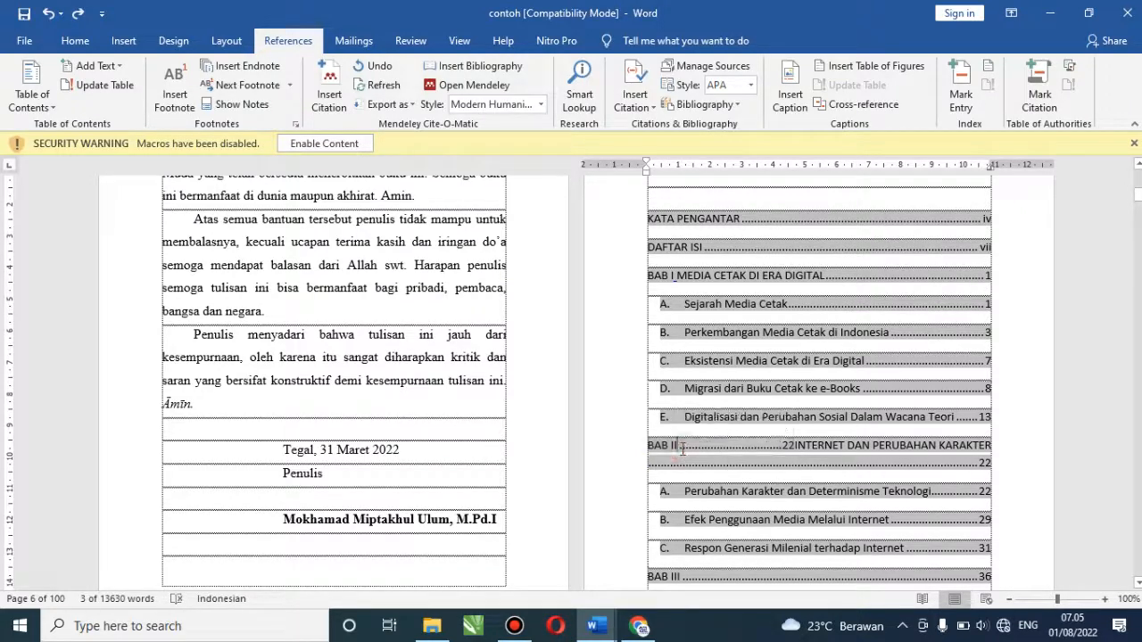
pyautogui.moveTo(681, 446); pyautogui.dragTo(780, 455)
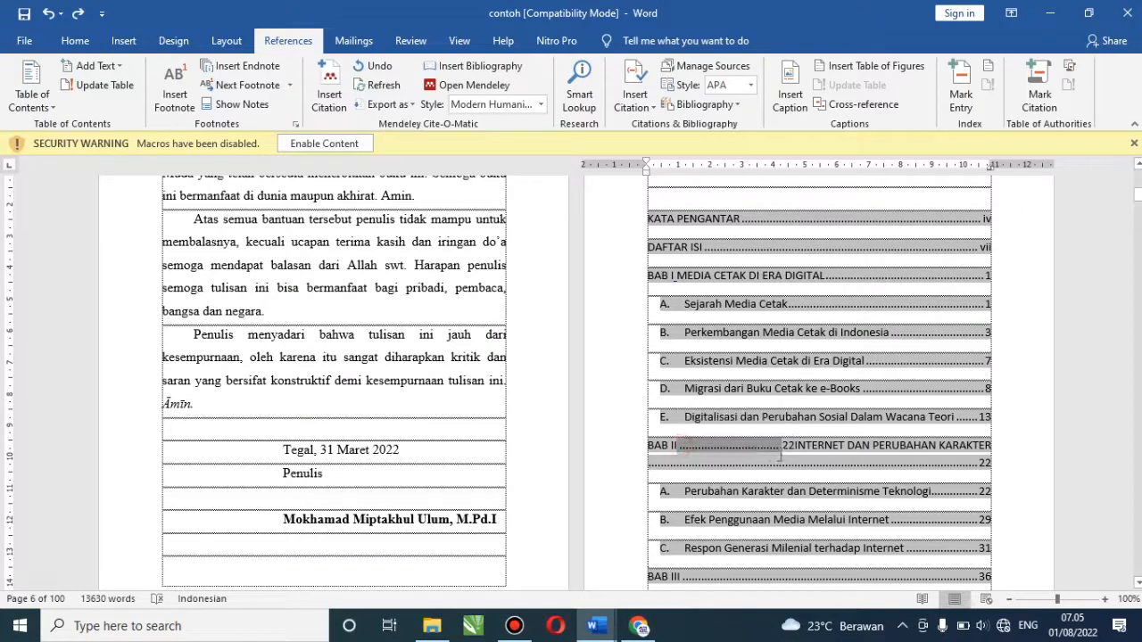
pyautogui.press('Delete')
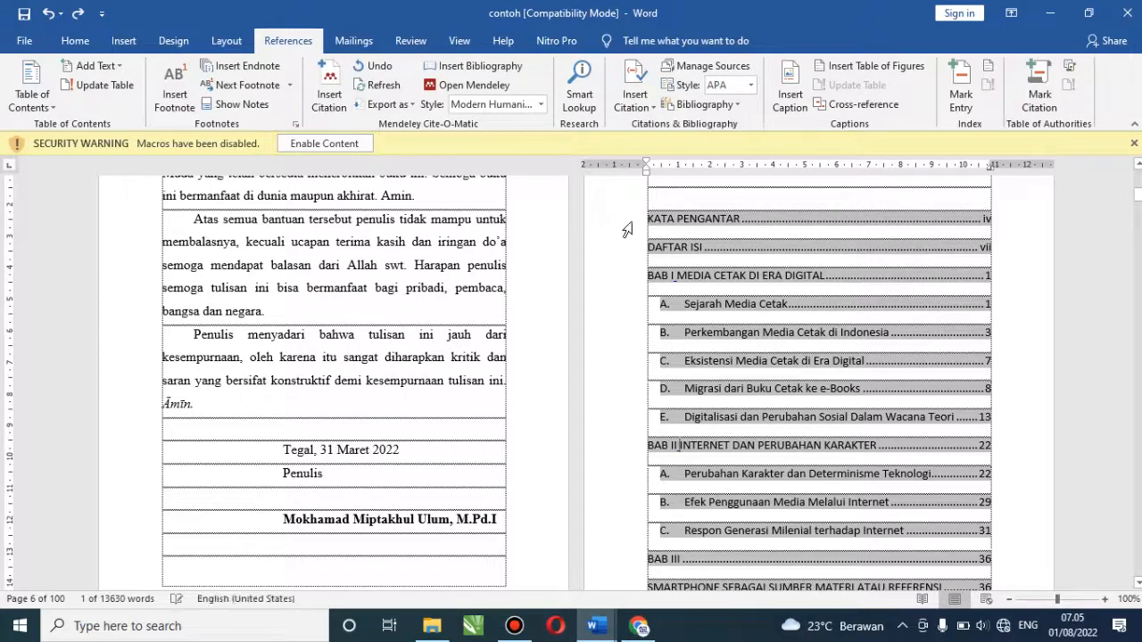
pyautogui.moveTo(633, 222); pyautogui.dragTo(637, 290)
pyautogui.click(637, 290)
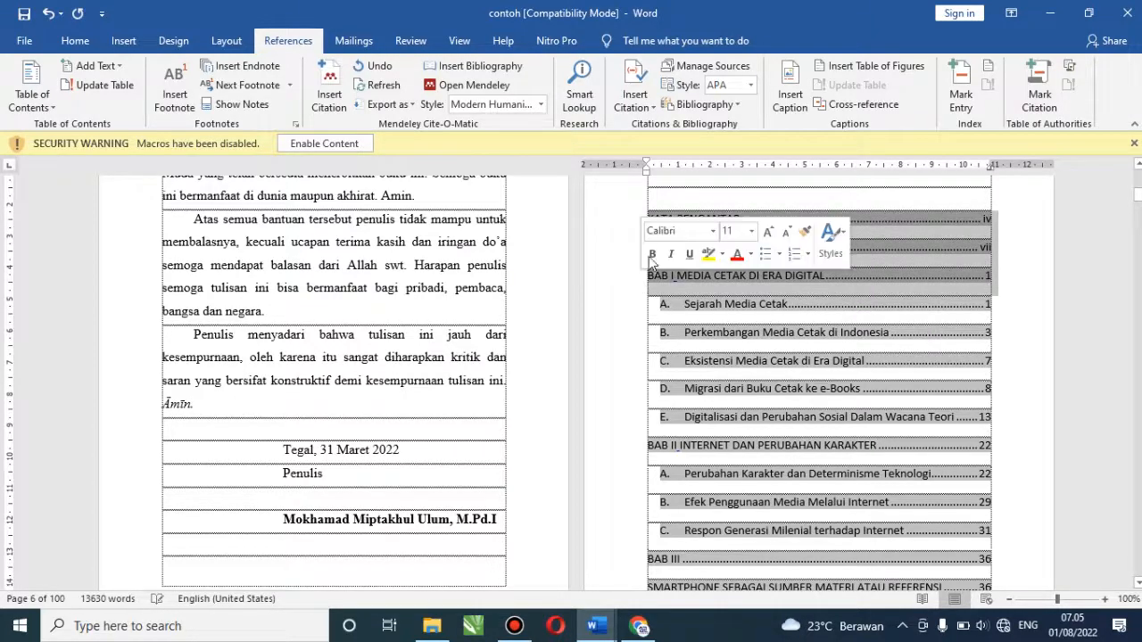
# Set all contents entries from KATA PENGANTAR down to Times New Roman, 12 pt
pyautogui.click(621, 223)
pyautogui.moveTo(621, 223); pyautogui.dragTo(511, 404)
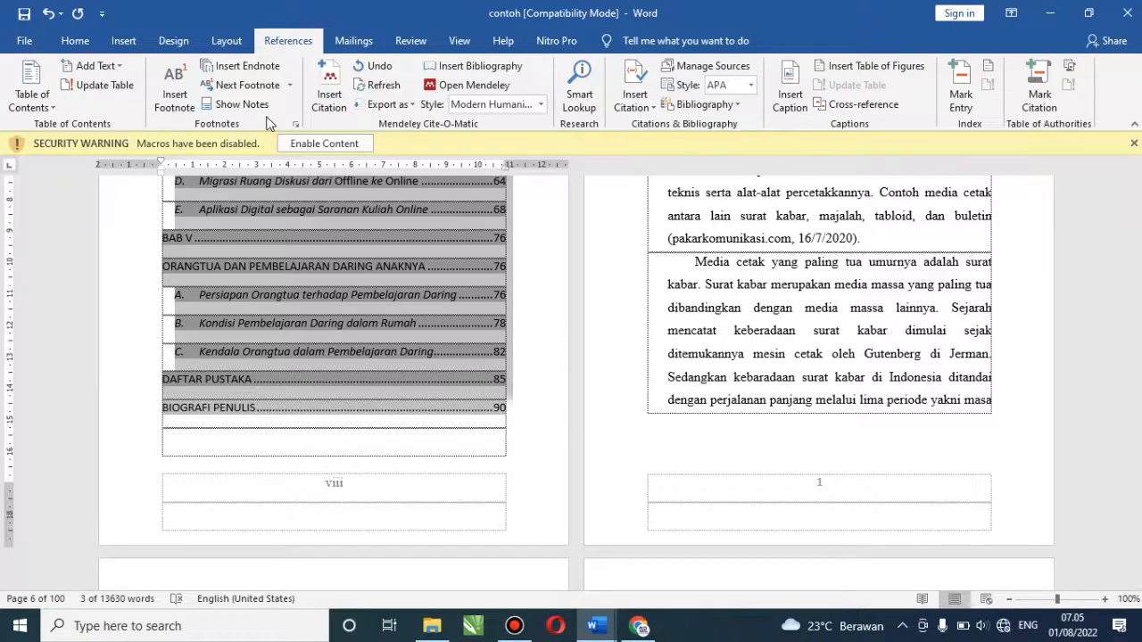
pyautogui.click(75, 42)
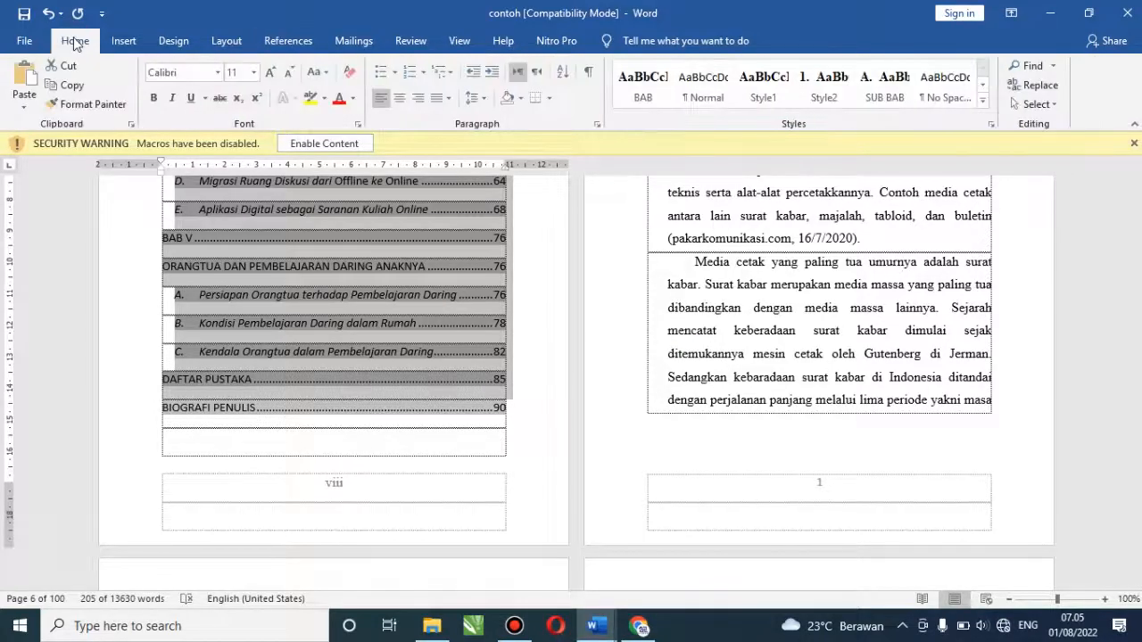
pyautogui.click(217, 73)
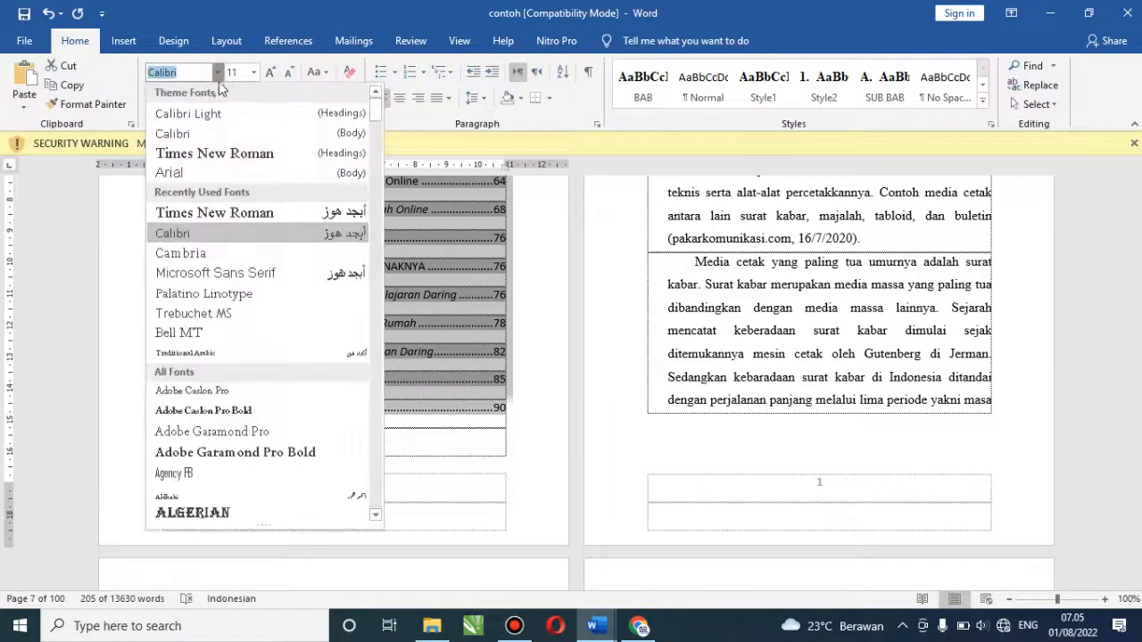
pyautogui.click(237, 154)
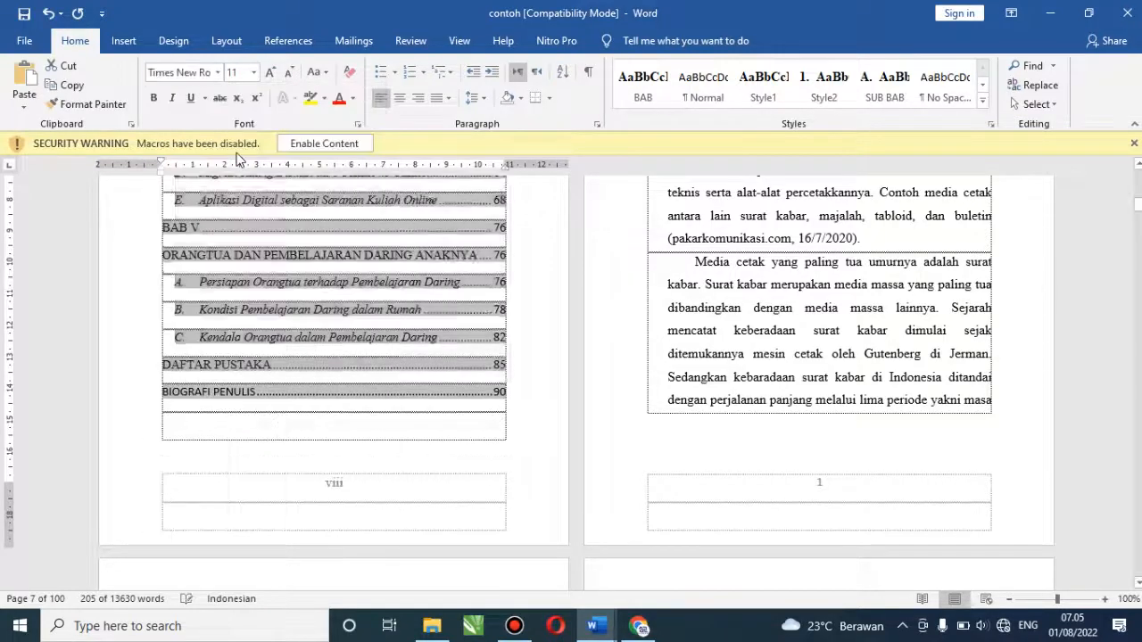
pyautogui.click(255, 73)
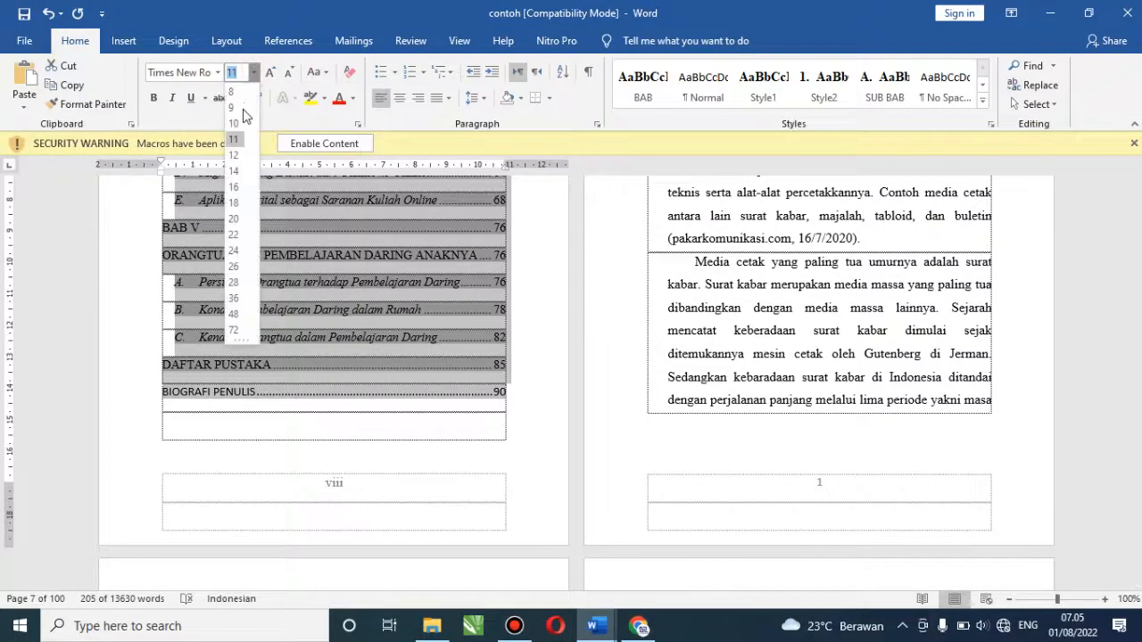
pyautogui.click(234, 148)
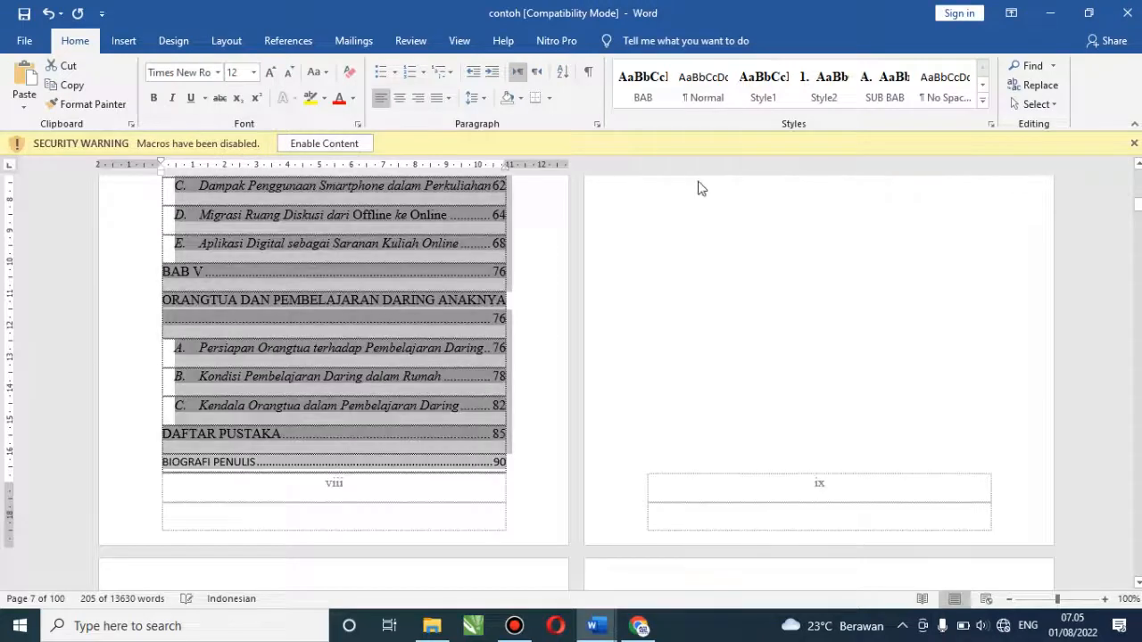
pyautogui.moveTo(1139, 201); pyautogui.dragTo(1139, 191)
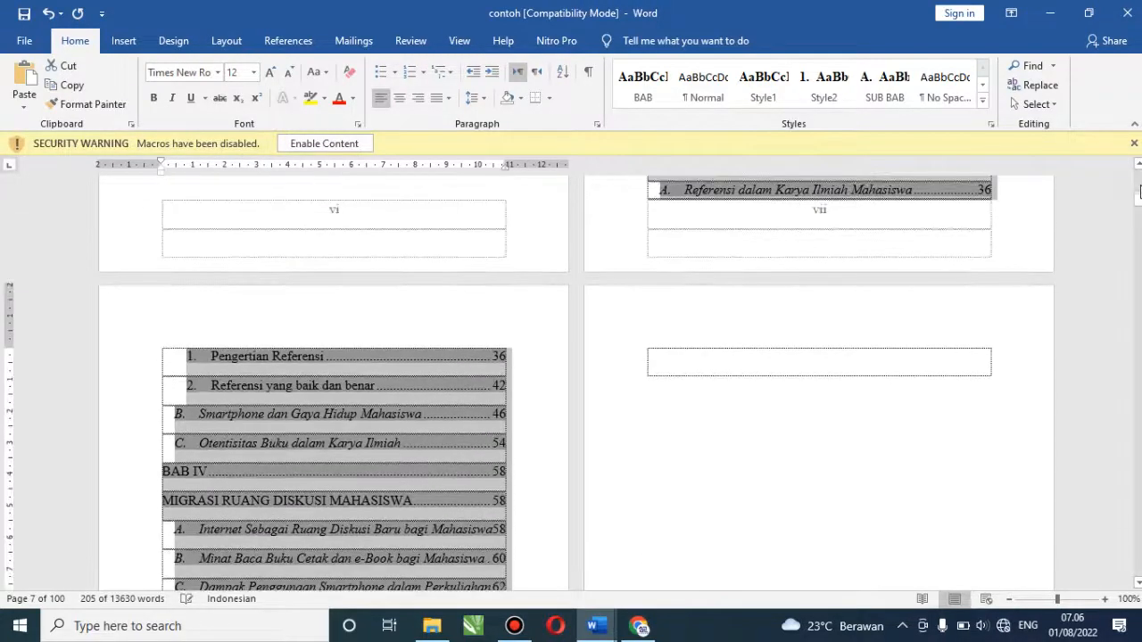
pyautogui.click(1140, 186)
pyautogui.click(1139, 186)
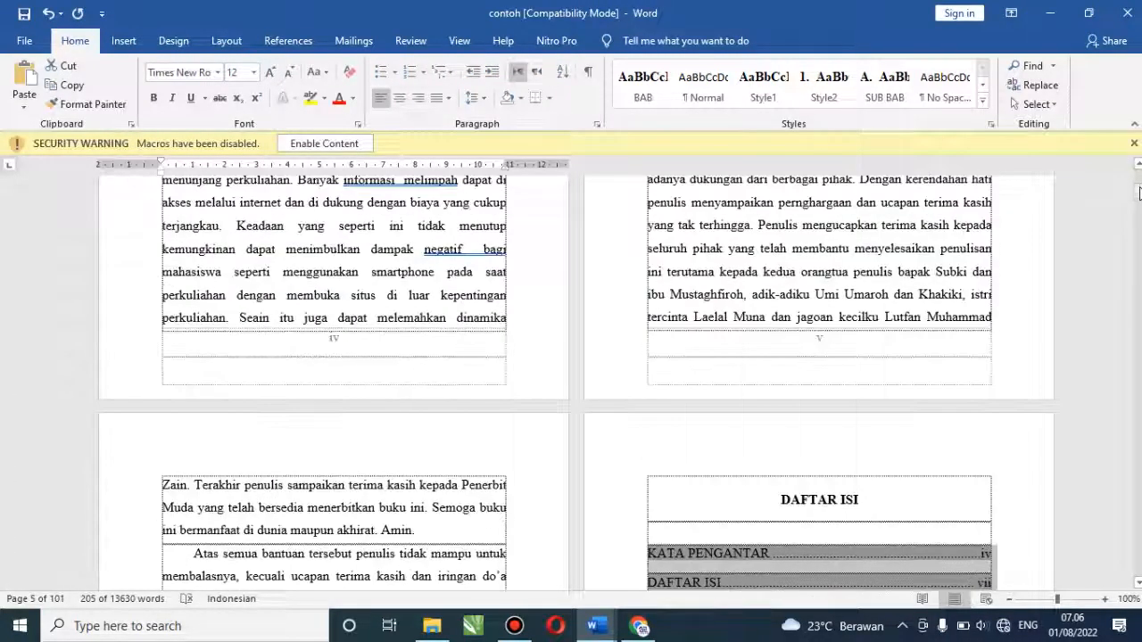
pyautogui.moveTo(1140, 194); pyautogui.dragTo(1139, 196)
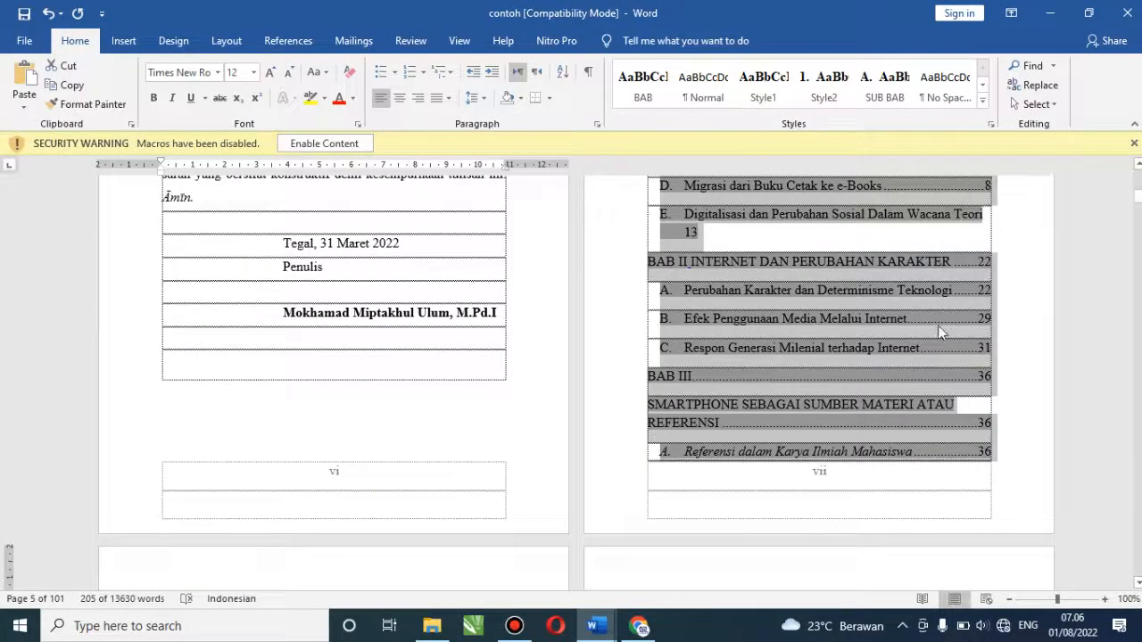
pyautogui.click(812, 451)
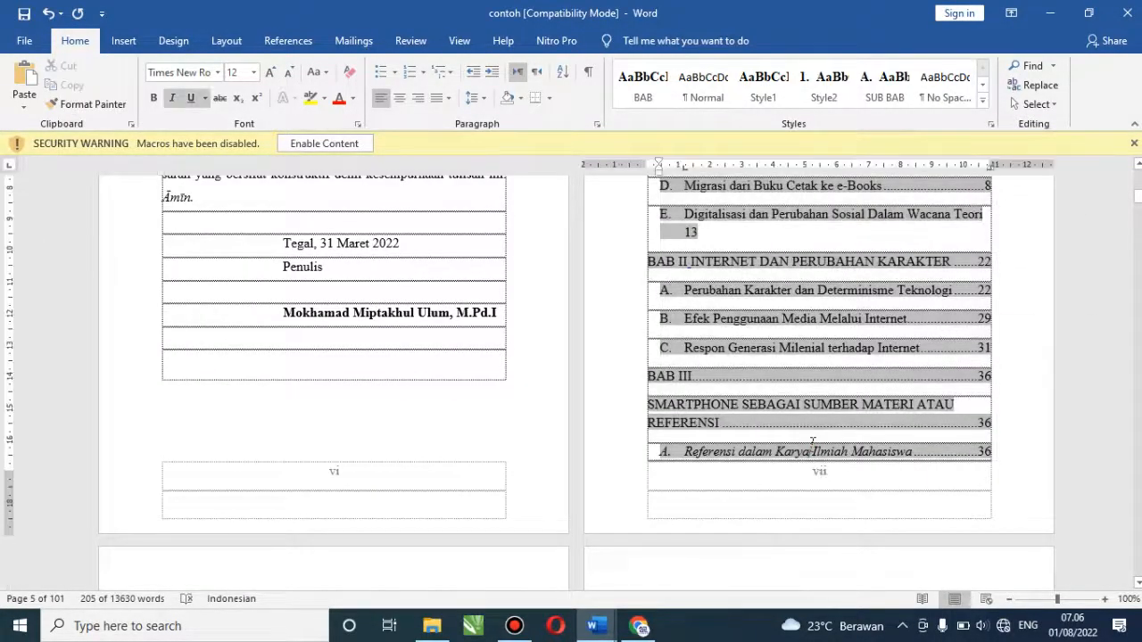
pyautogui.click(726, 300)
pyautogui.press('Up')
pyautogui.press('Up')
pyautogui.press('Up')
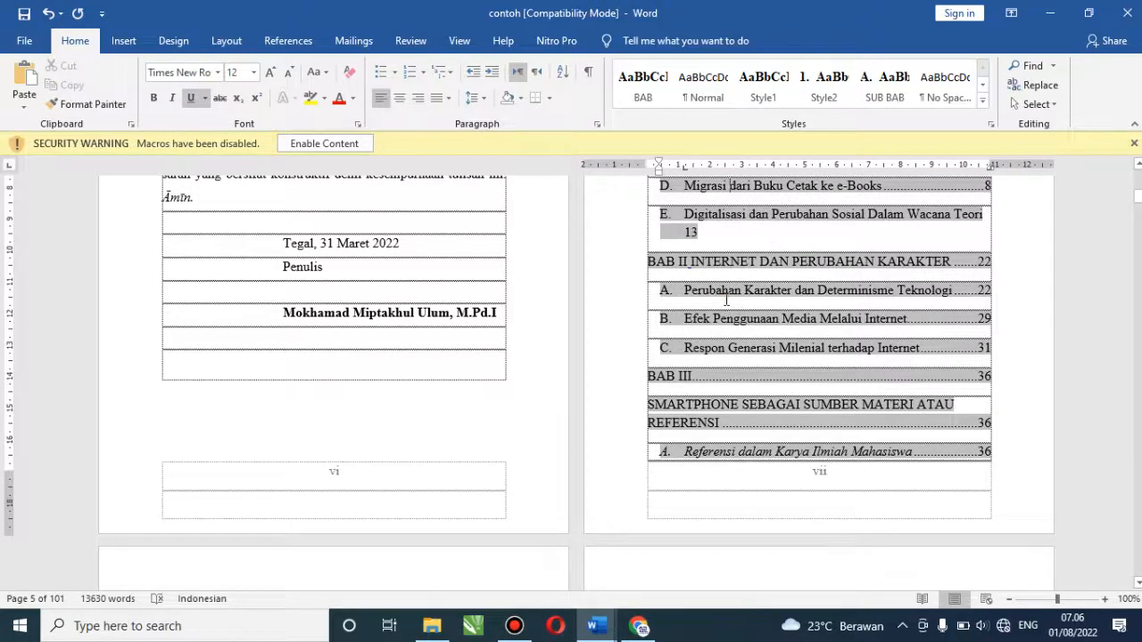
pyautogui.press('Up')
pyautogui.press('Up')
pyautogui.press('Up')
pyautogui.press('Up')
pyautogui.press('Up')
pyautogui.press('Up')
pyautogui.press('Up')
pyautogui.press('Up')
pyautogui.press('Down')
pyautogui.press('Down')
pyautogui.press('Down')
pyautogui.press('Down')
pyautogui.press('Down')
pyautogui.press('Down')
pyautogui.press('Down')
pyautogui.press('Down')
pyautogui.press('Down')
pyautogui.press('Down')
pyautogui.press('Down')
pyautogui.press('Down')
pyautogui.press('Down')
pyautogui.press('Down')
pyautogui.press('Down')
pyautogui.press('Down')
pyautogui.press('Down')
pyautogui.press('Down')
pyautogui.press('Down')
pyautogui.press('Down')
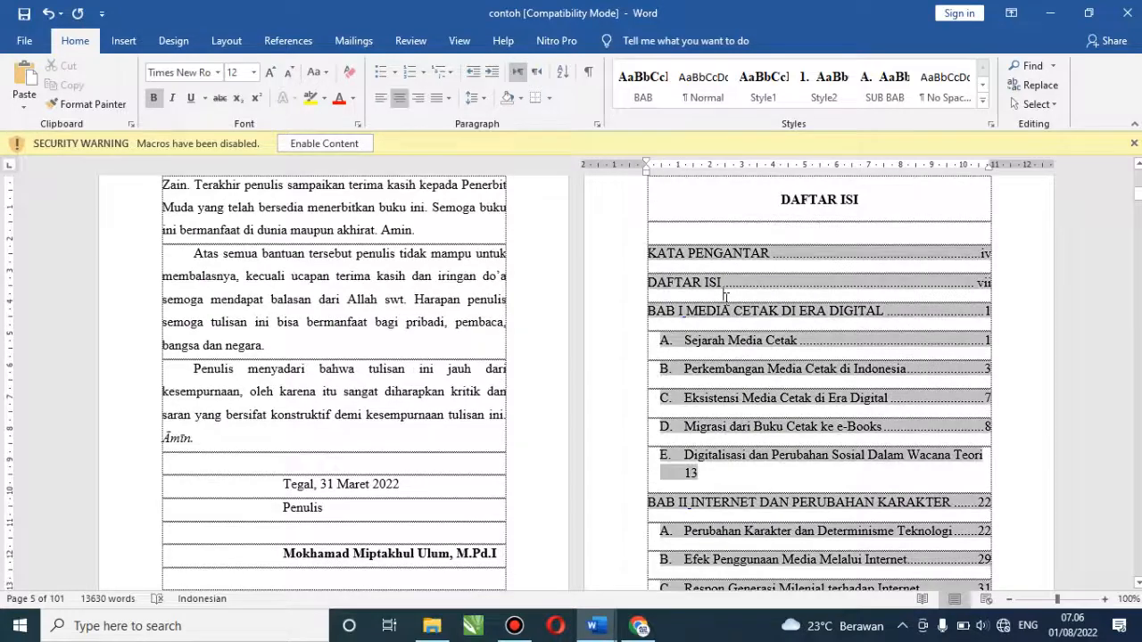
pyautogui.press('Down')
pyautogui.press('Down')
pyautogui.press('Down')
pyautogui.press('Down')
pyautogui.press('Down')
pyautogui.press('Down')
pyautogui.press('Down')
pyautogui.press('Down')
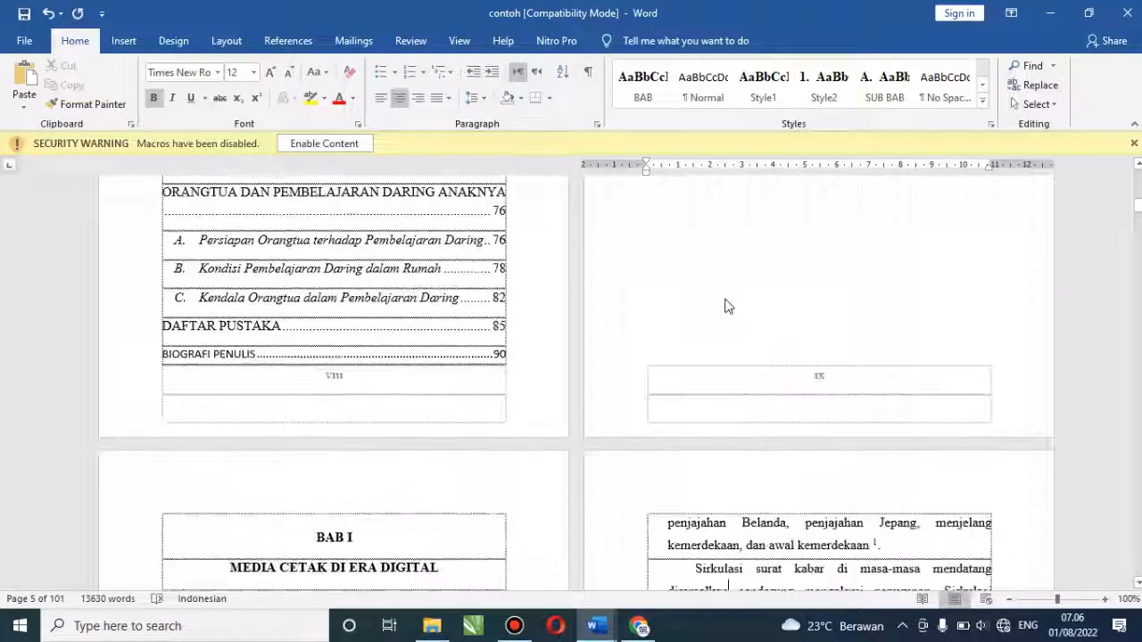
pyautogui.press('Up')
pyautogui.press('Up')
pyautogui.press('Up')
pyautogui.press('Up')
pyautogui.press('Up')
pyautogui.press('Up')
pyautogui.press('Up')
pyautogui.press('Up')
pyautogui.press('Up')
pyautogui.press('Up')
pyautogui.press('Up')
pyautogui.press('Up')
pyautogui.press('Up')
pyautogui.press('Up')
pyautogui.press('Up')
pyautogui.press('Up')
pyautogui.press('Up')
pyautogui.press('Up')
pyautogui.press('Up')
pyautogui.press('Up')
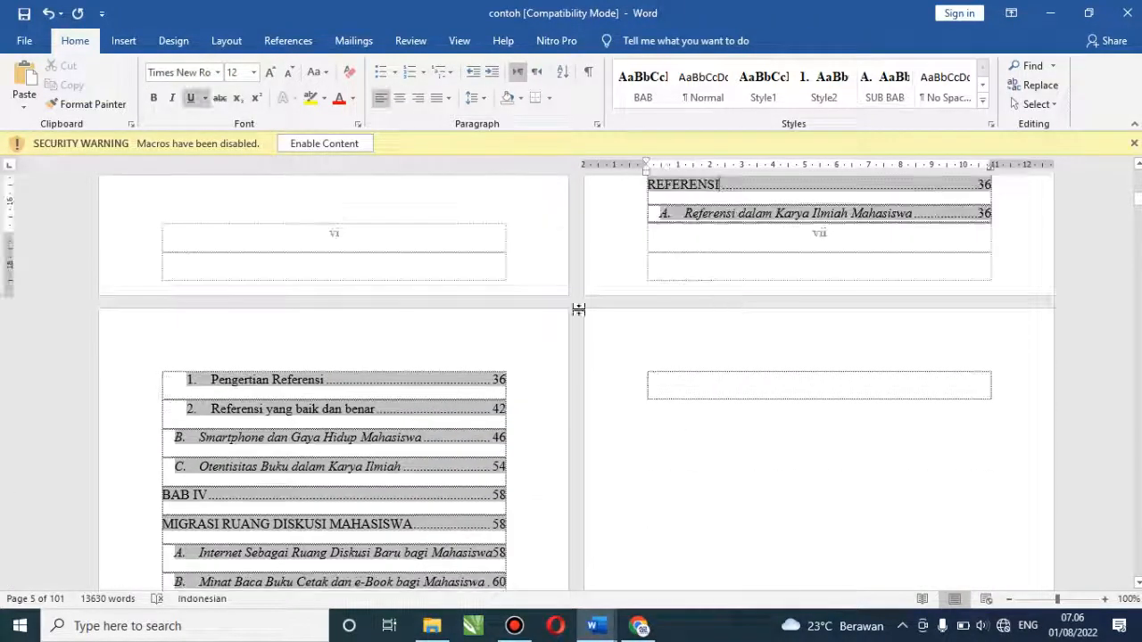
pyautogui.click(267, 384)
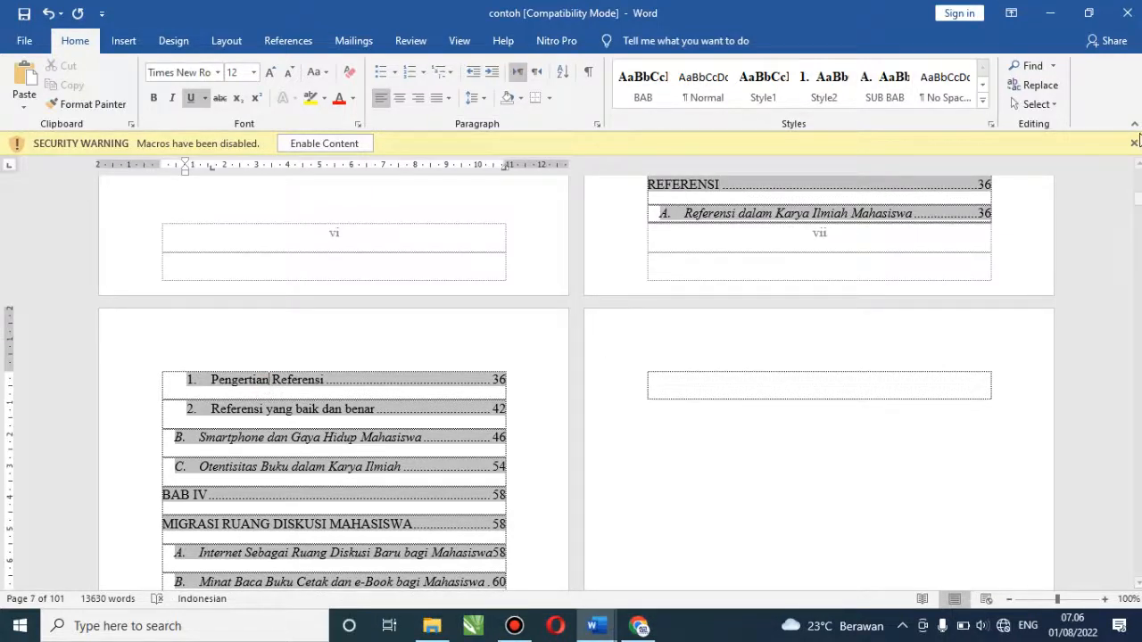
pyautogui.moveTo(1138, 199); pyautogui.dragTo(1138, 184)
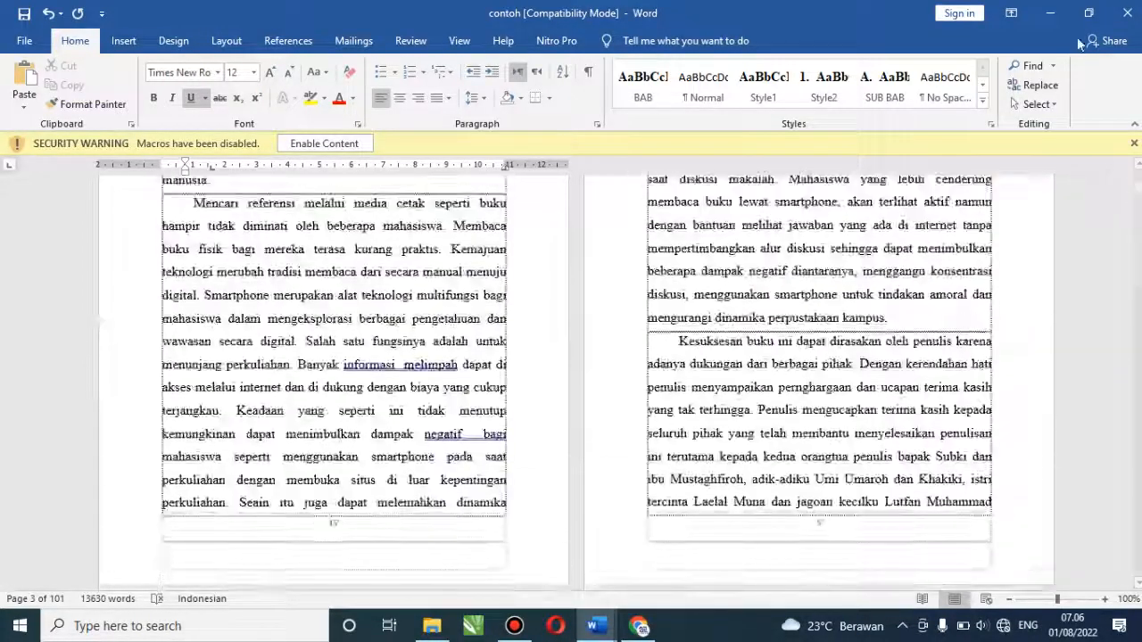
pyautogui.click(1054, 66)
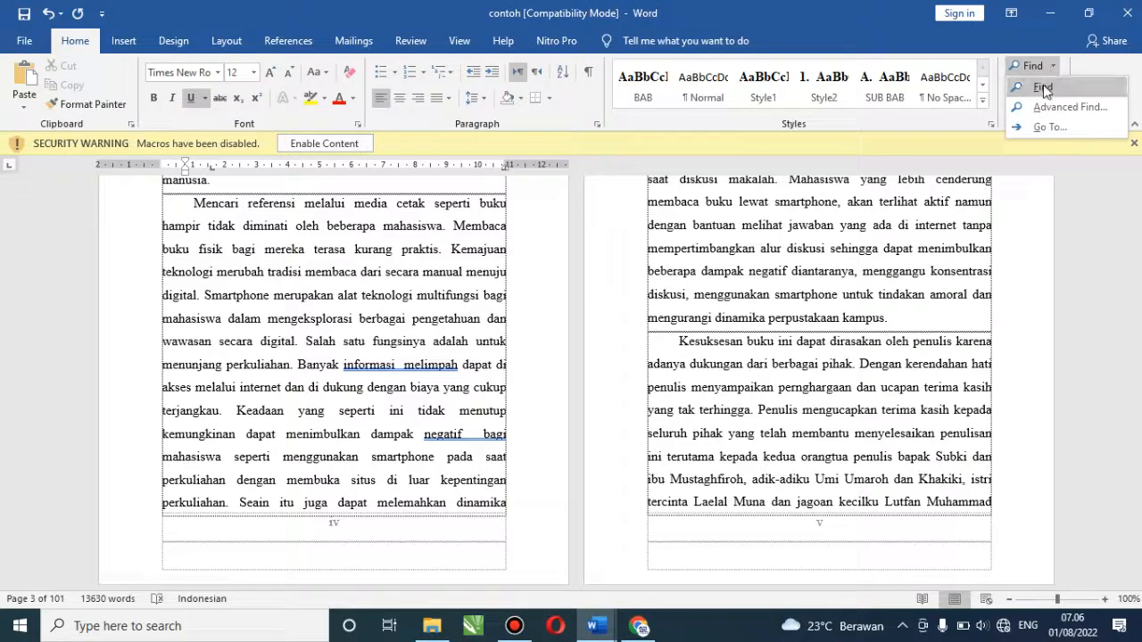
# Use the Navigation pane's Headings outline to jump to INTERNET DAN PERUBAHAN KARAKTER and its sections C and B
pyautogui.click(1043, 87)
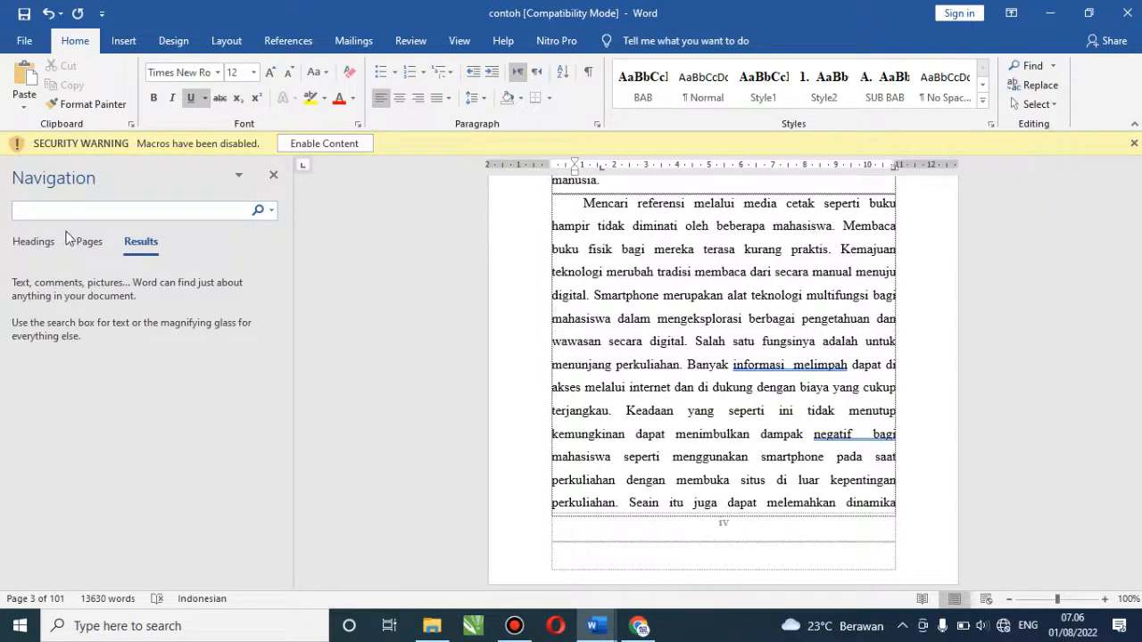
pyautogui.click(33, 242)
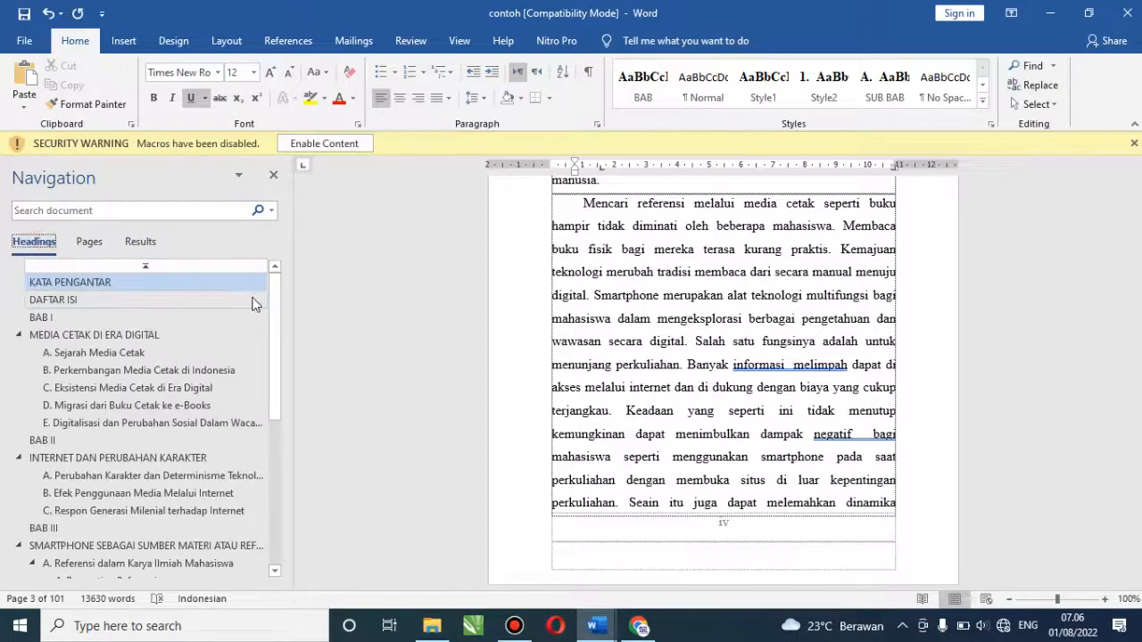
pyautogui.moveTo(272, 320); pyautogui.dragTo(271, 347)
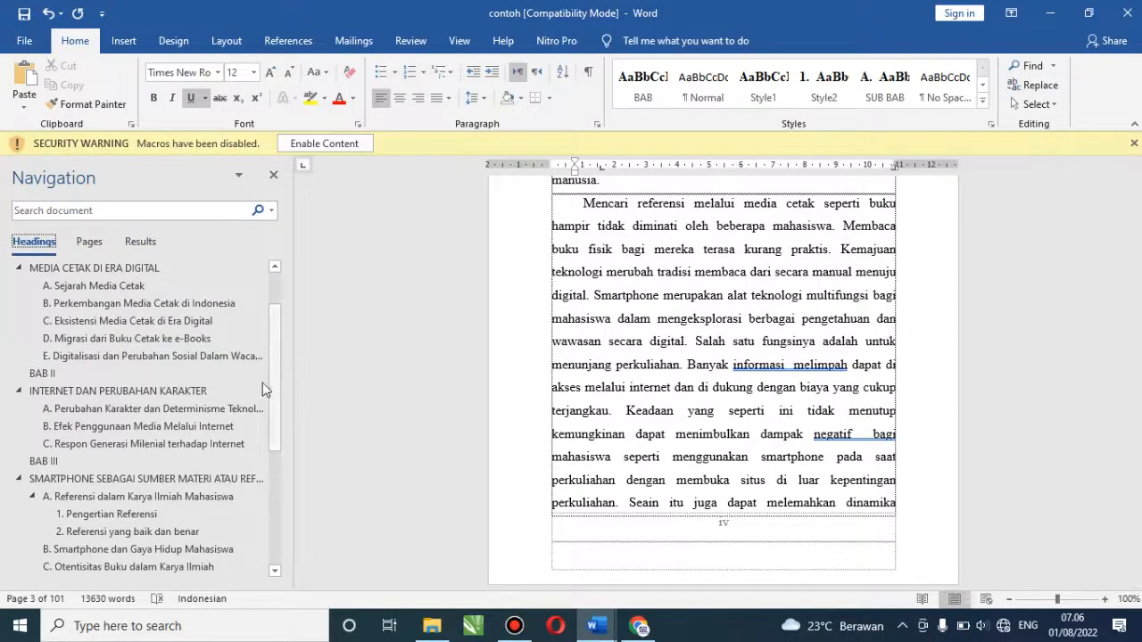
pyautogui.click(155, 391)
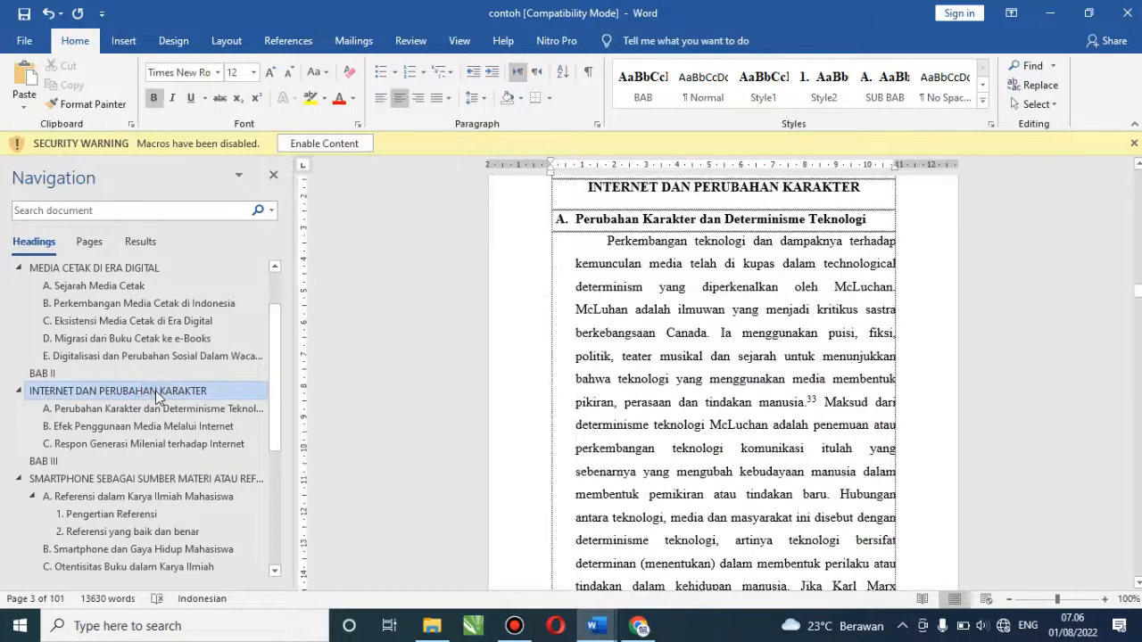
pyautogui.click(69, 443)
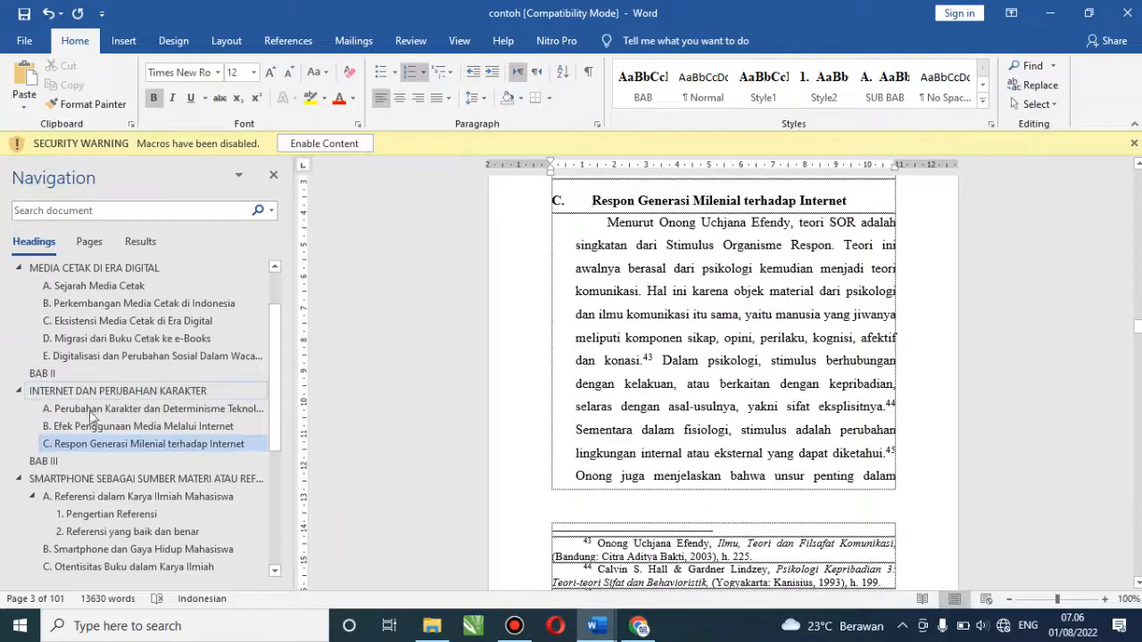
pyautogui.click(88, 421)
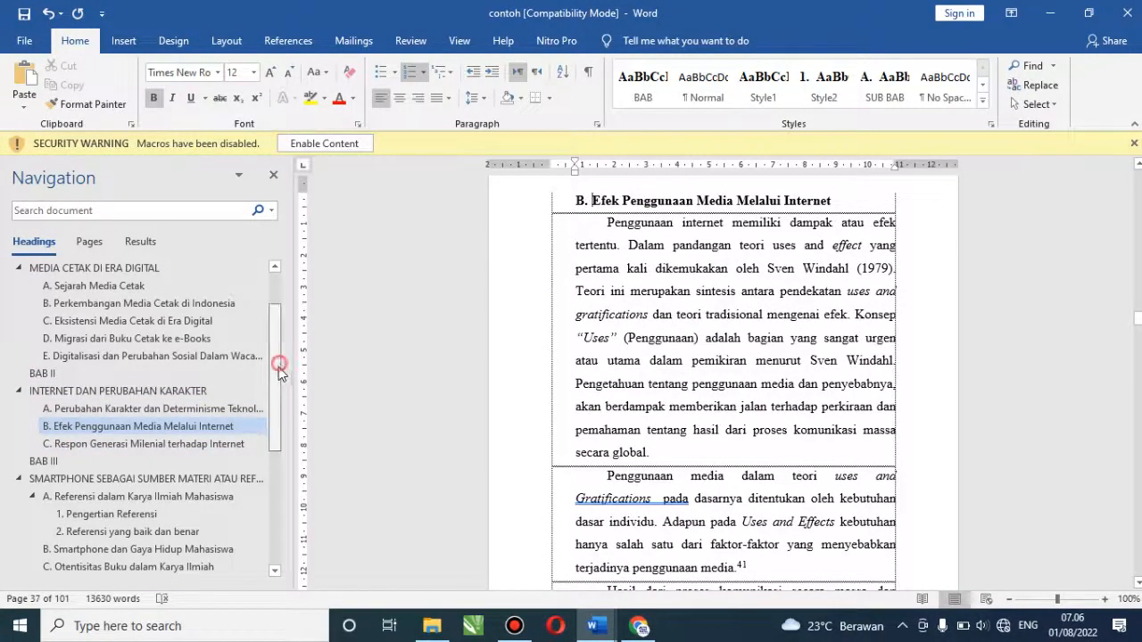
pyautogui.moveTo(278, 366); pyautogui.dragTo(272, 495)
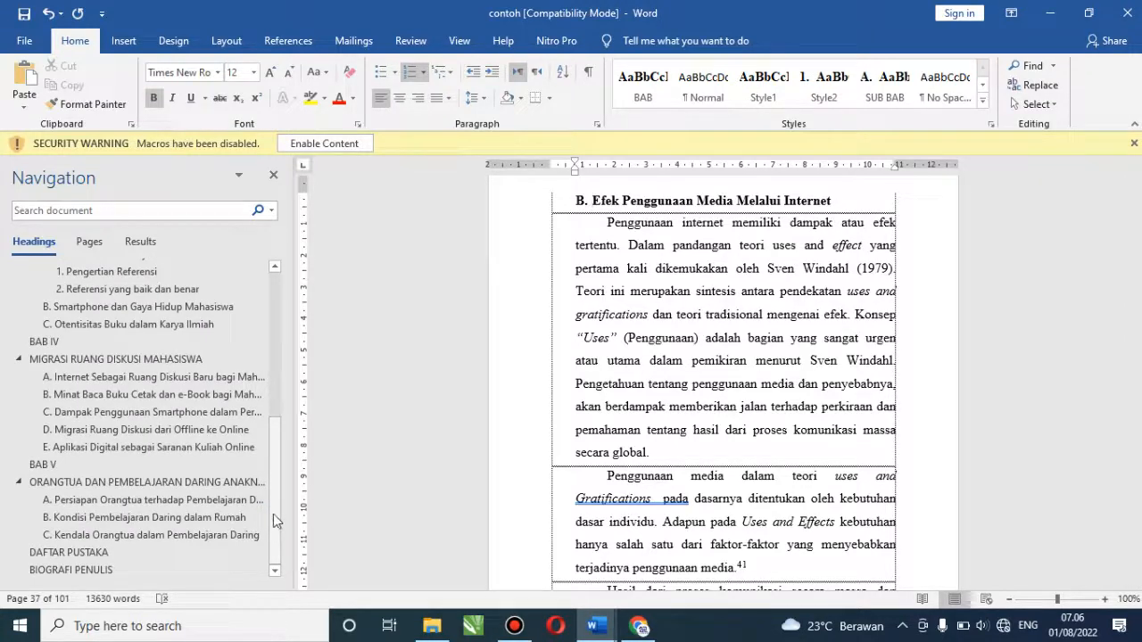
pyautogui.moveTo(276, 527); pyautogui.dragTo(283, 278)
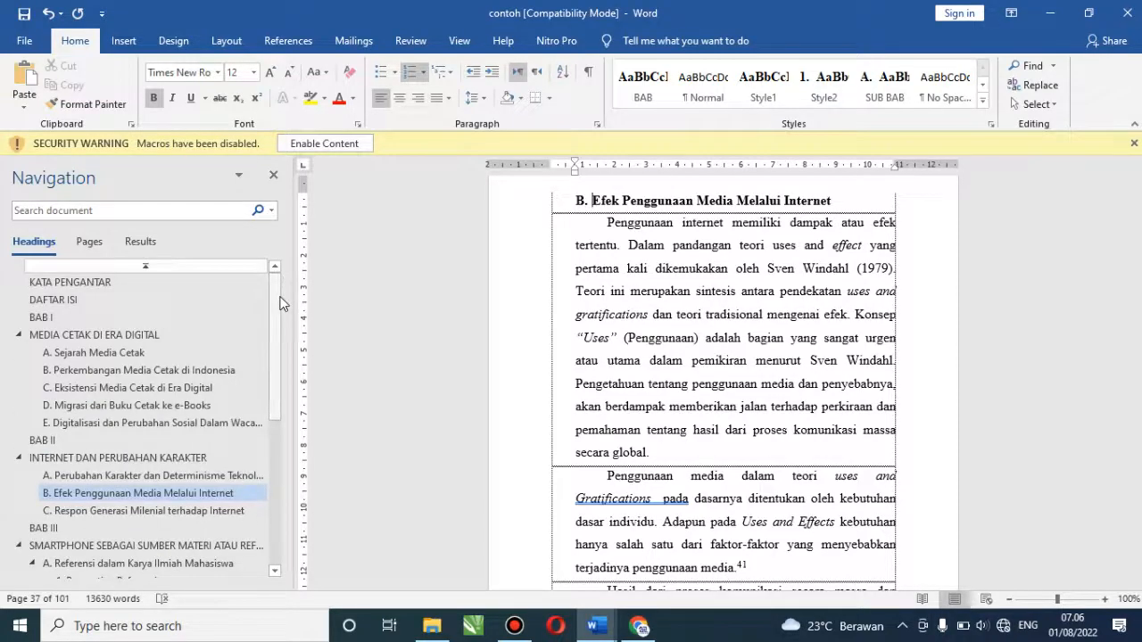